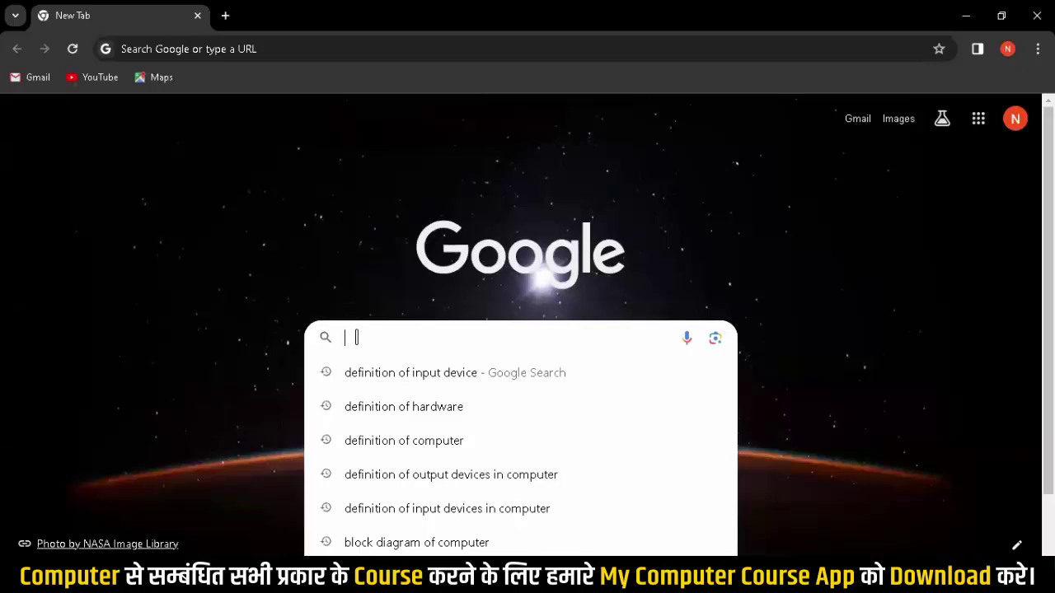
Step: Search Google for 'tally solutions pvt ltd', correcting the typo
text(t)
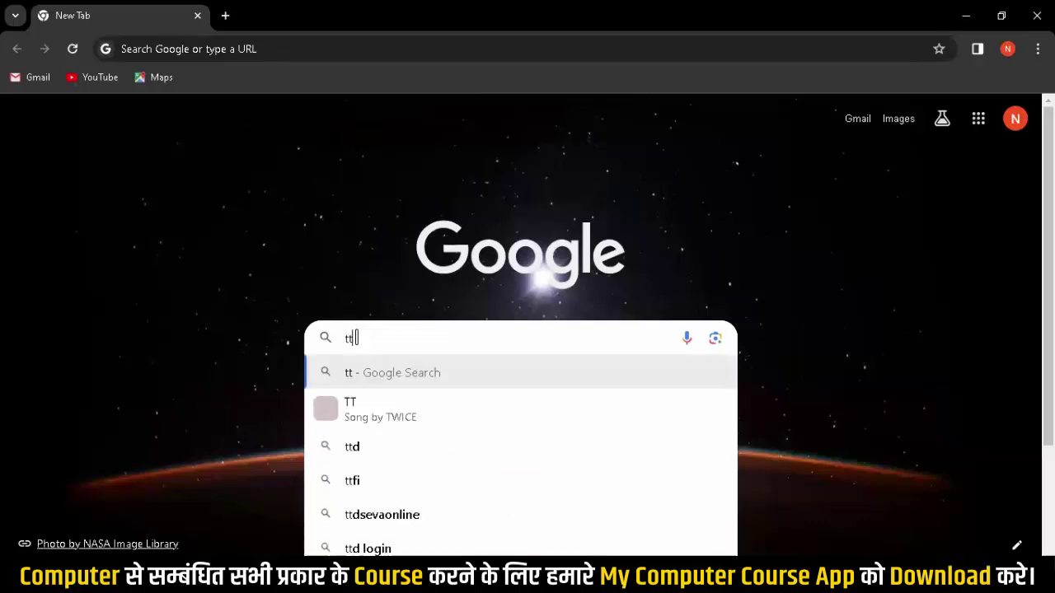
text(ally solu)
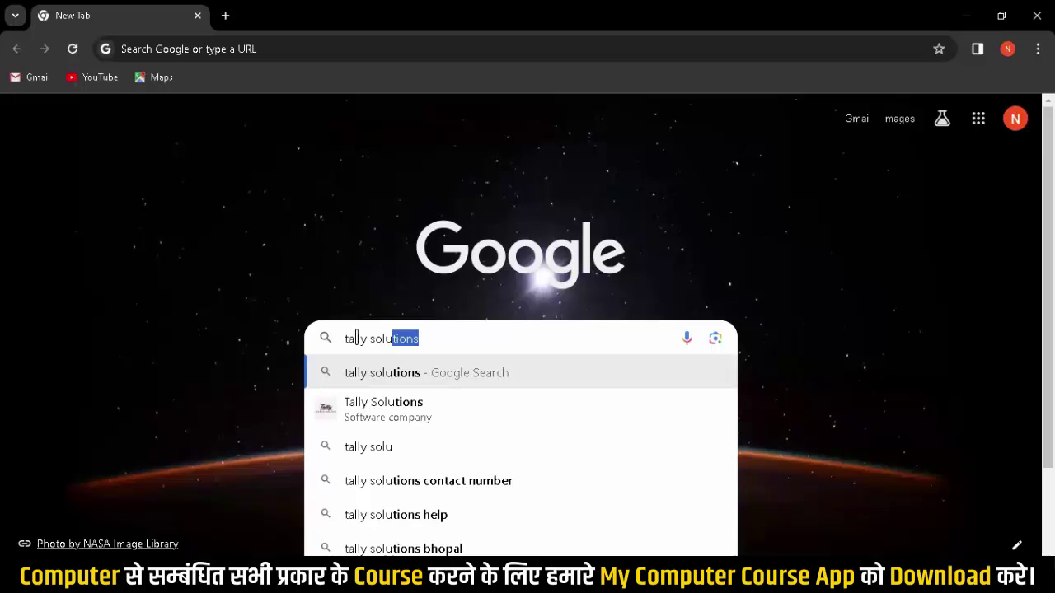
text(tion)
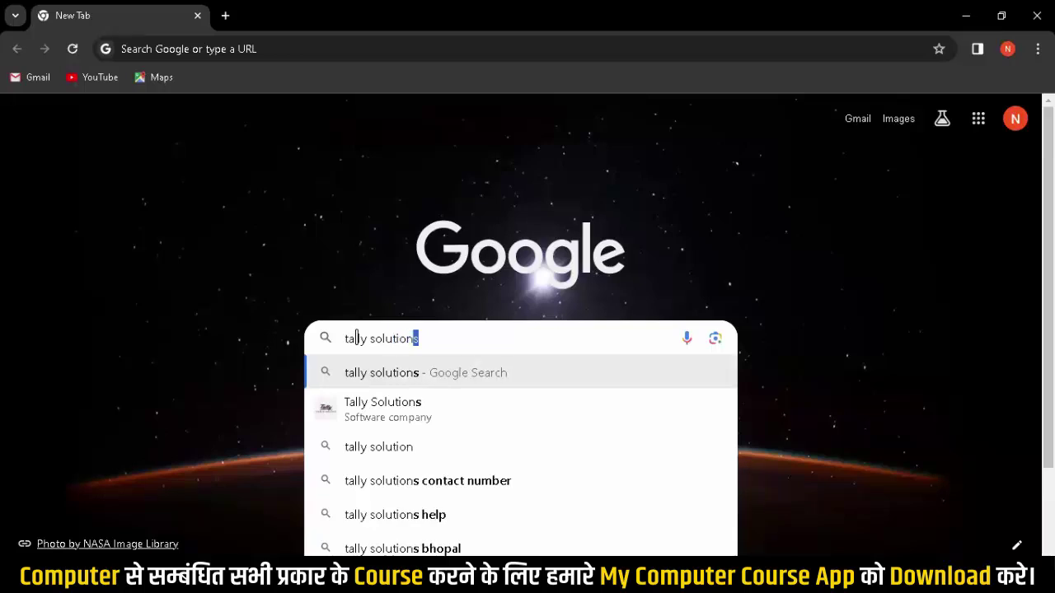
text(s pvt ltds)
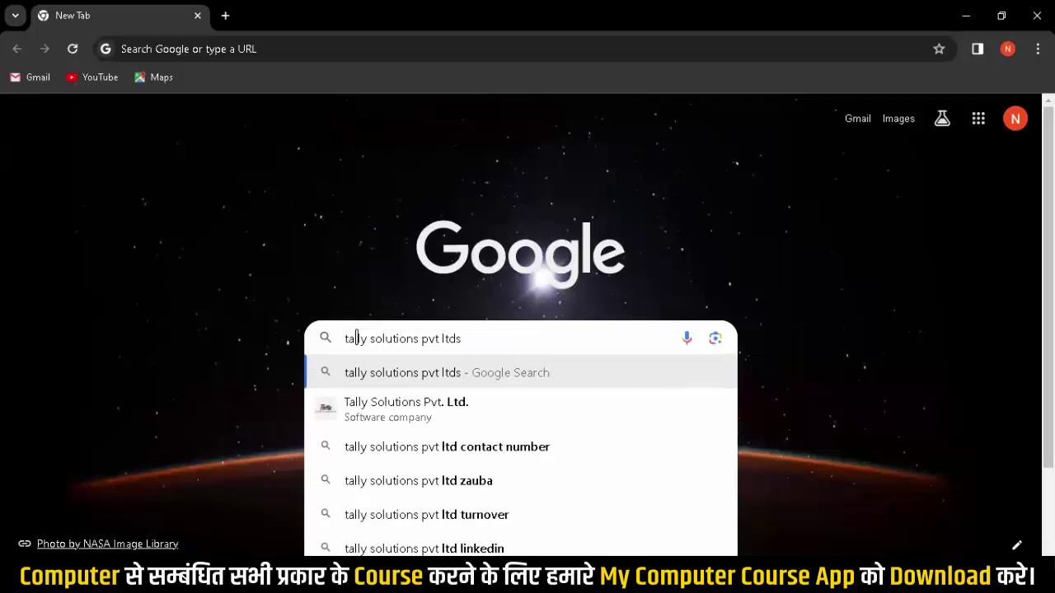
key(BackSpace)
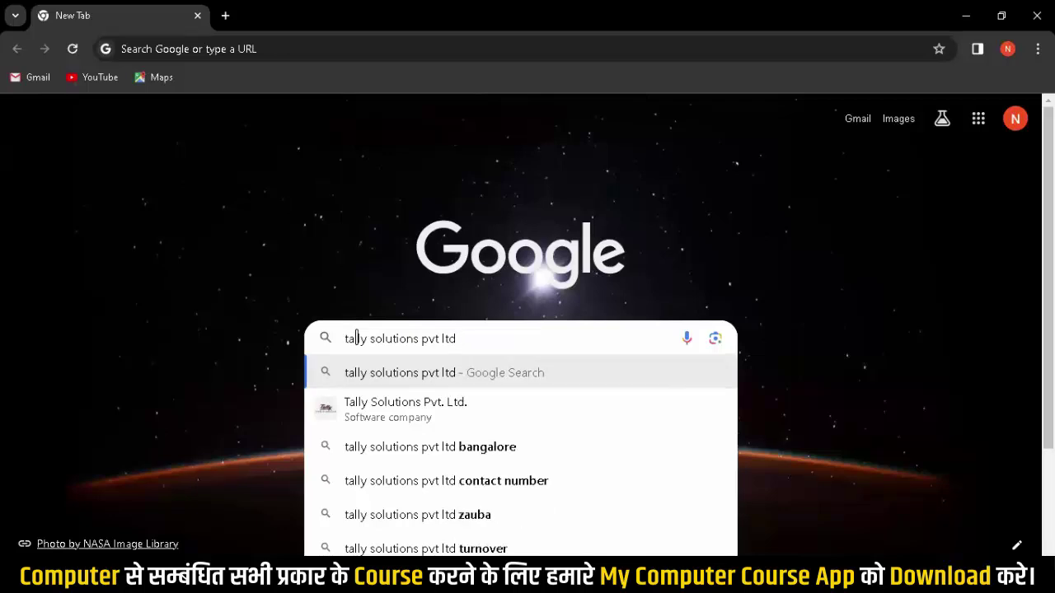
key(BackSpace)
key(BackSpace)
key(BackSpace)
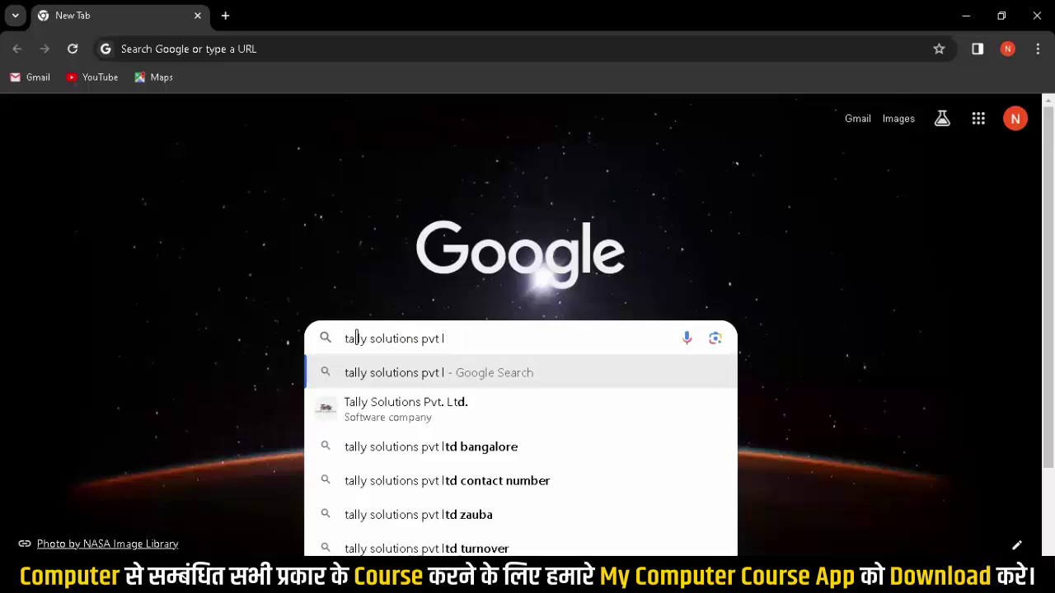
text(ltd)
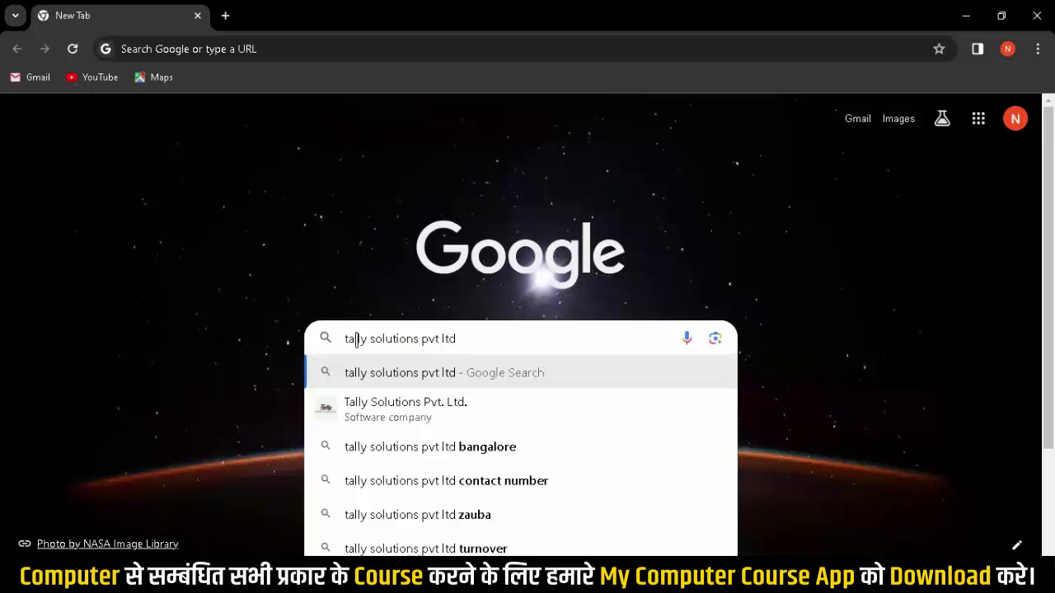
key(Return)
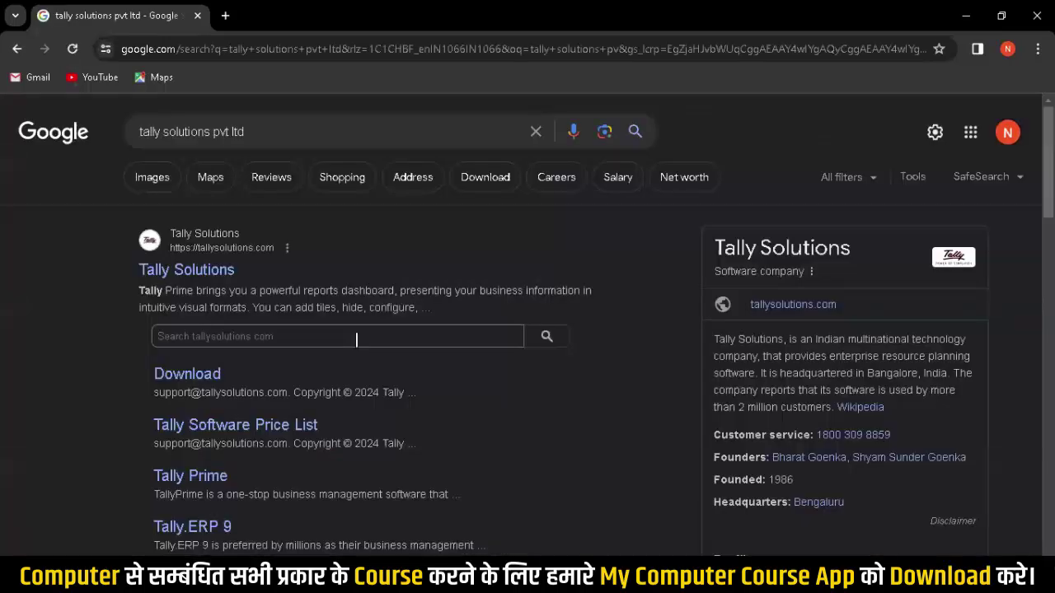
Step: Open the official Tally Solutions site, browse its homepage, then minimize the browser
click(189, 278)
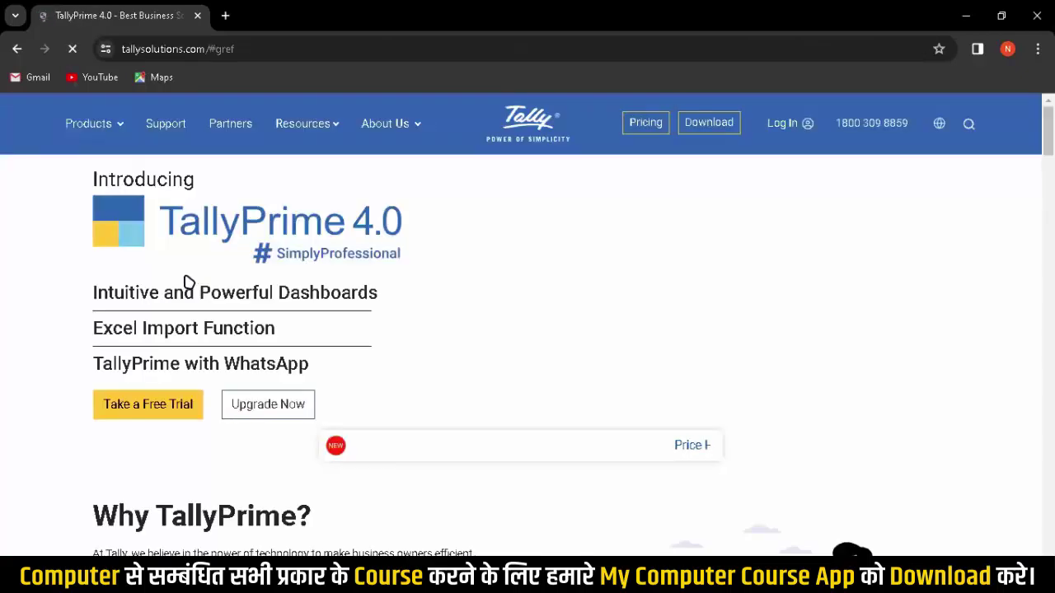
scroll(350, 284, down, 15)
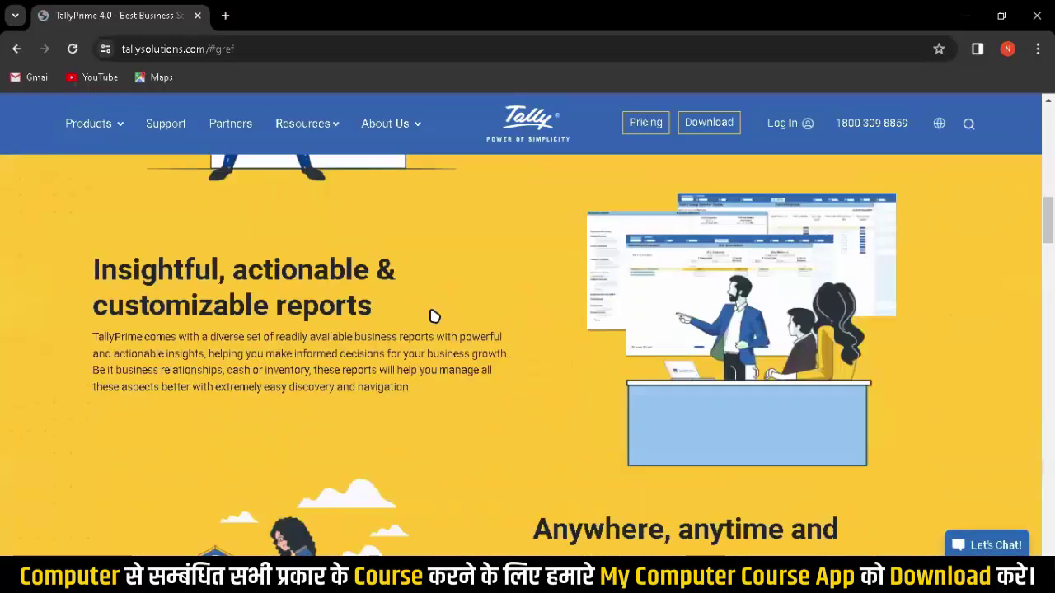
scroll(438, 319, down, 5)
scroll(449, 326, up, 10)
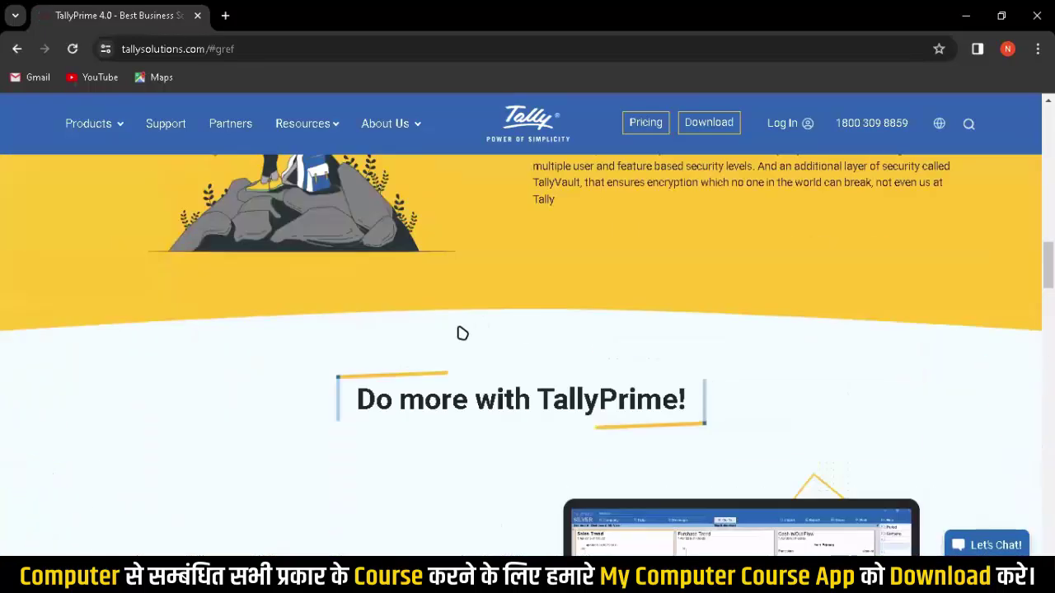
scroll(463, 333, up, 5)
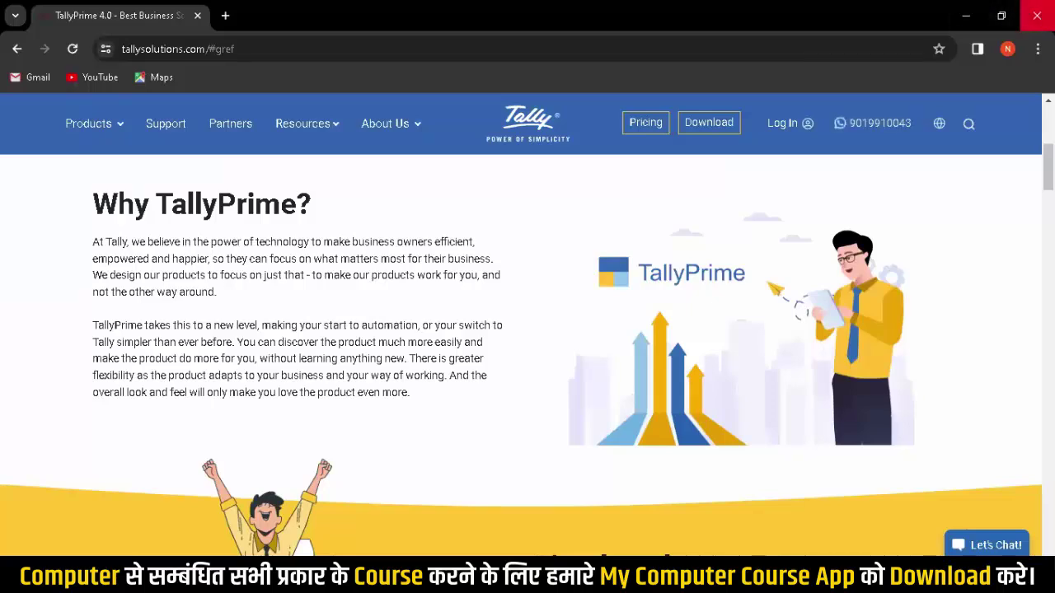
click(966, 15)
Step: Refresh the desktop, move the Tally icon to the top row, and launch Tally.ERP 9
right_click(469, 66)
click(515, 110)
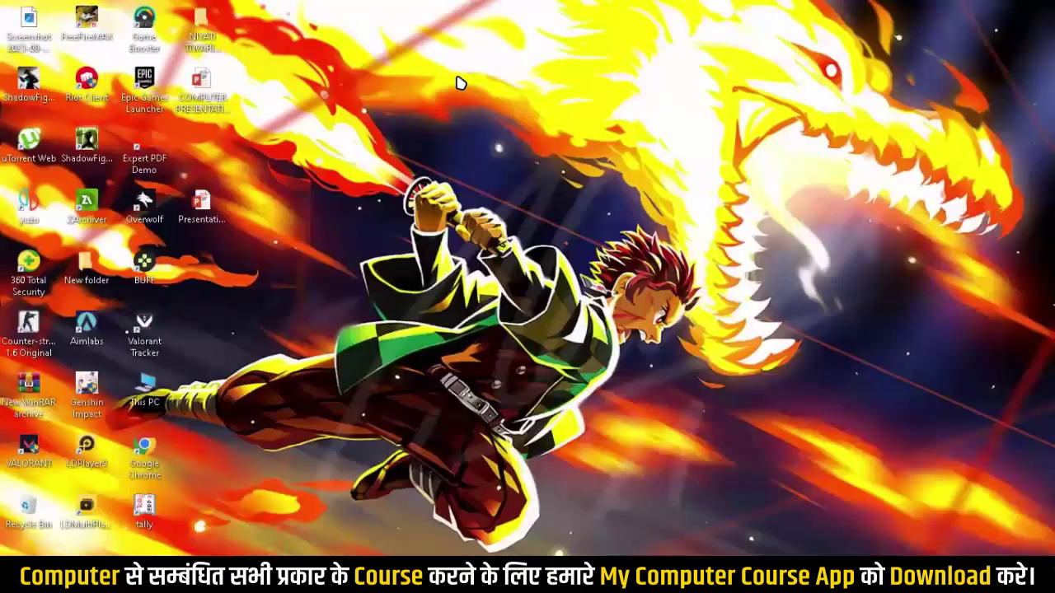
right_click(459, 81)
click(507, 125)
drag(145, 509, 322, 22)
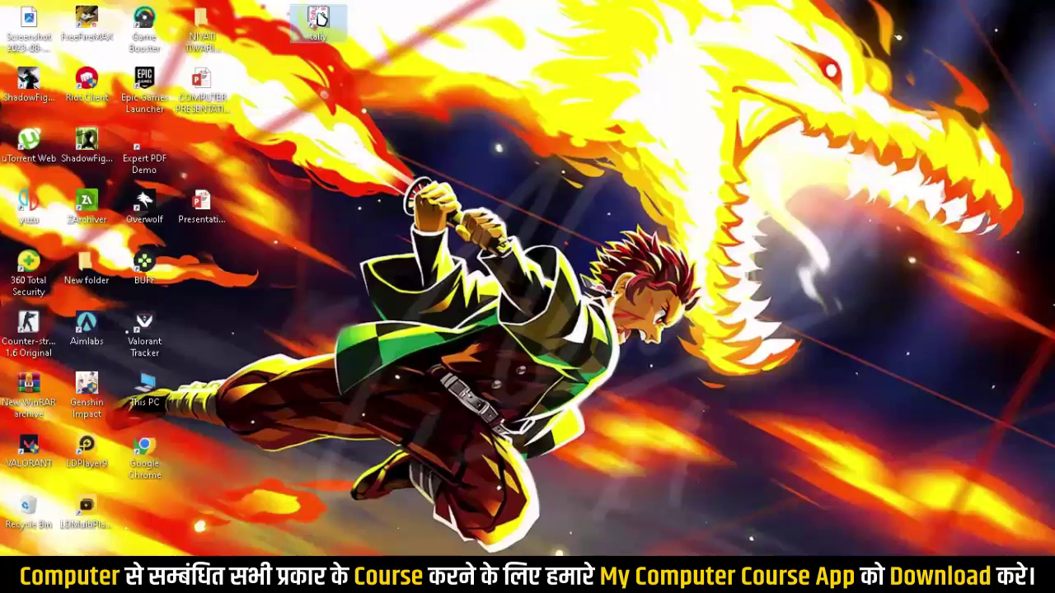
double_click(320, 18)
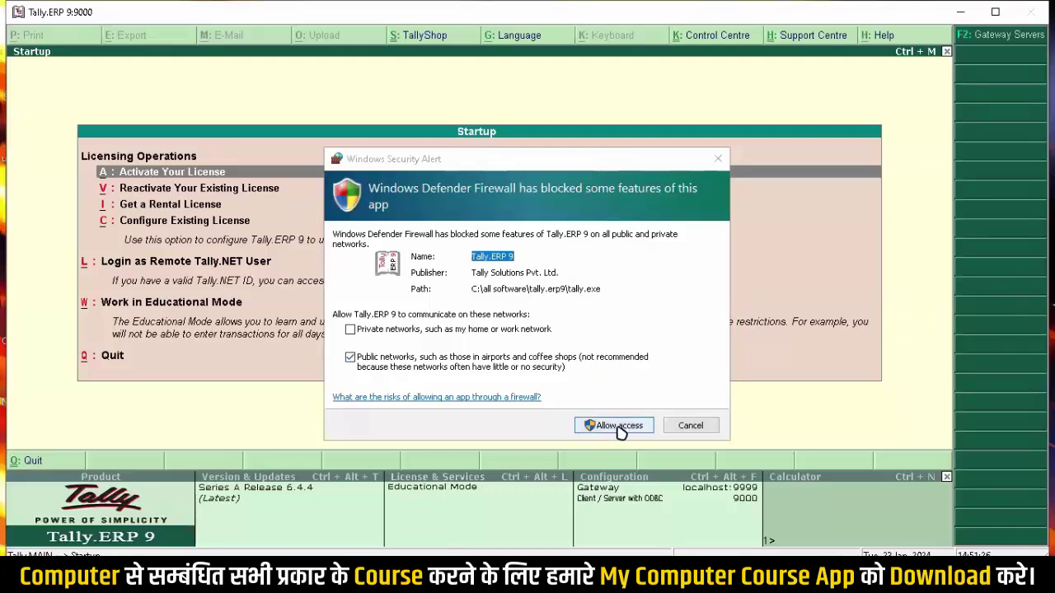
Step: Allow Tally.ERP 9 access through the Windows Defender Firewall
click(620, 429)
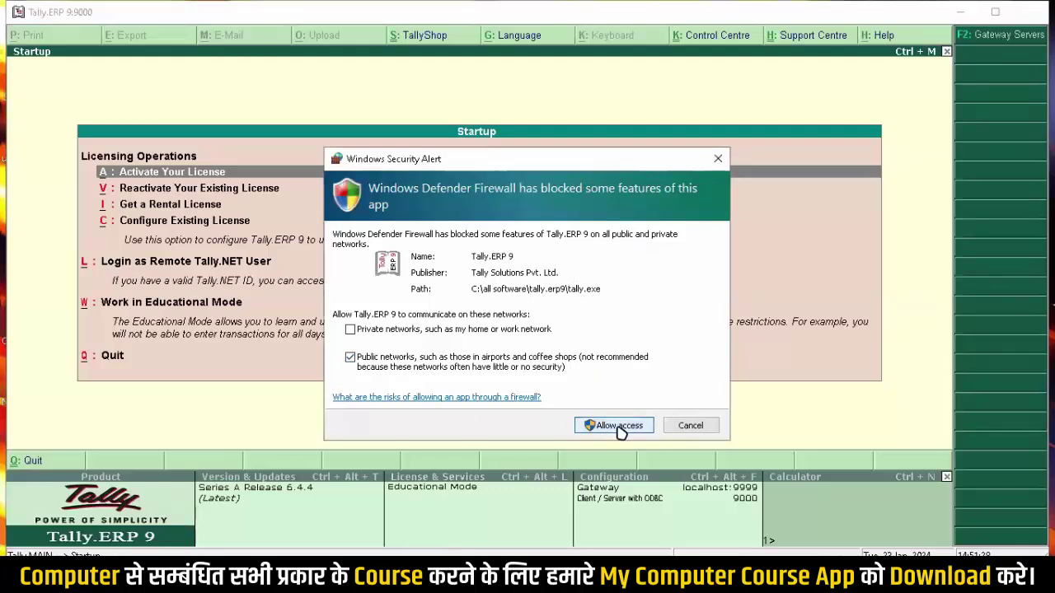
click(619, 428)
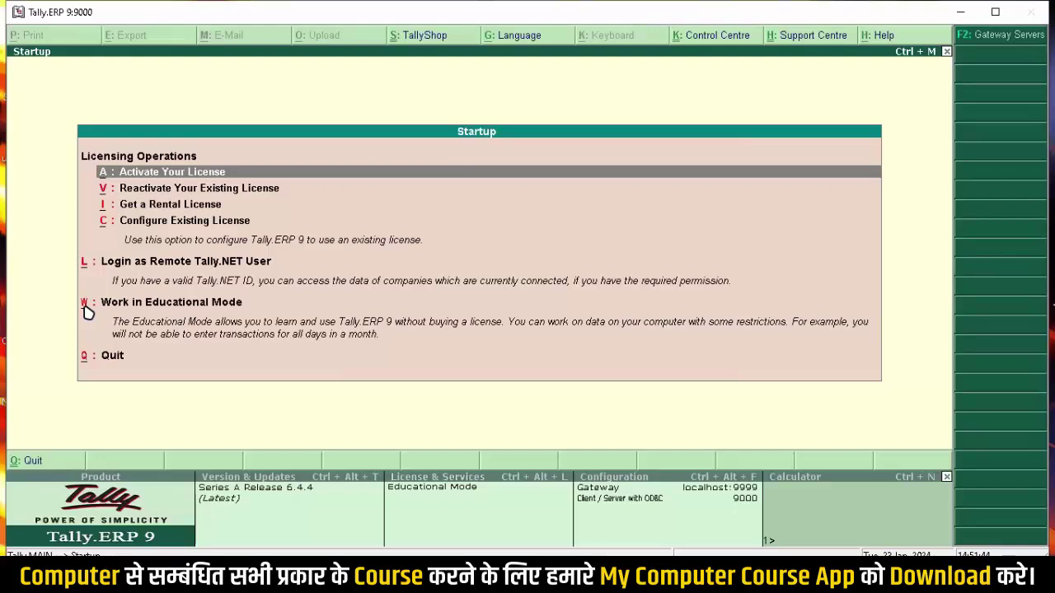
Step: Work in Educational Mode, find the company list empty, and move toward Create Company
click(198, 311)
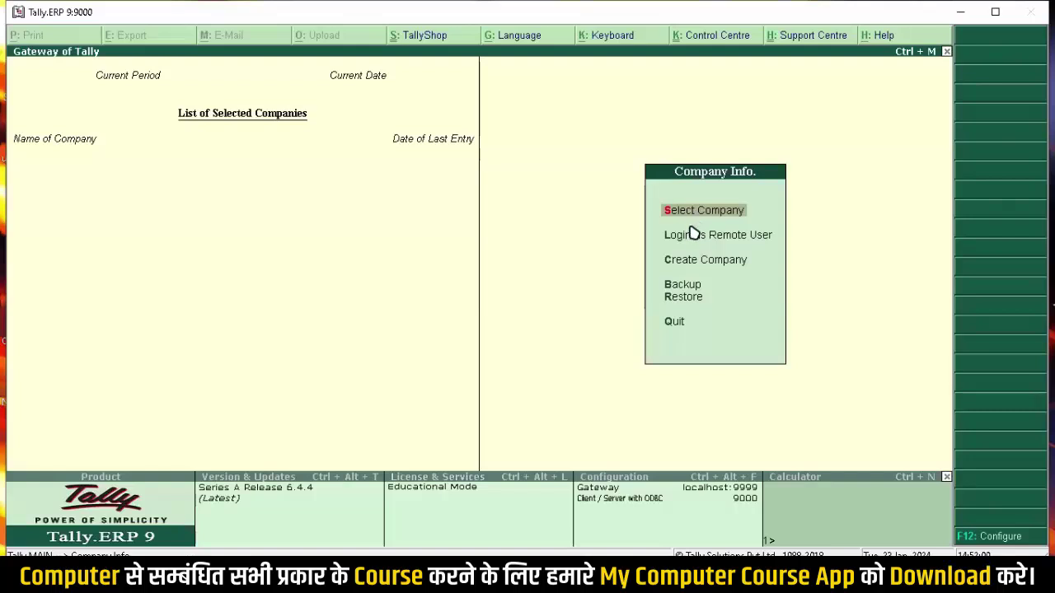
click(690, 228)
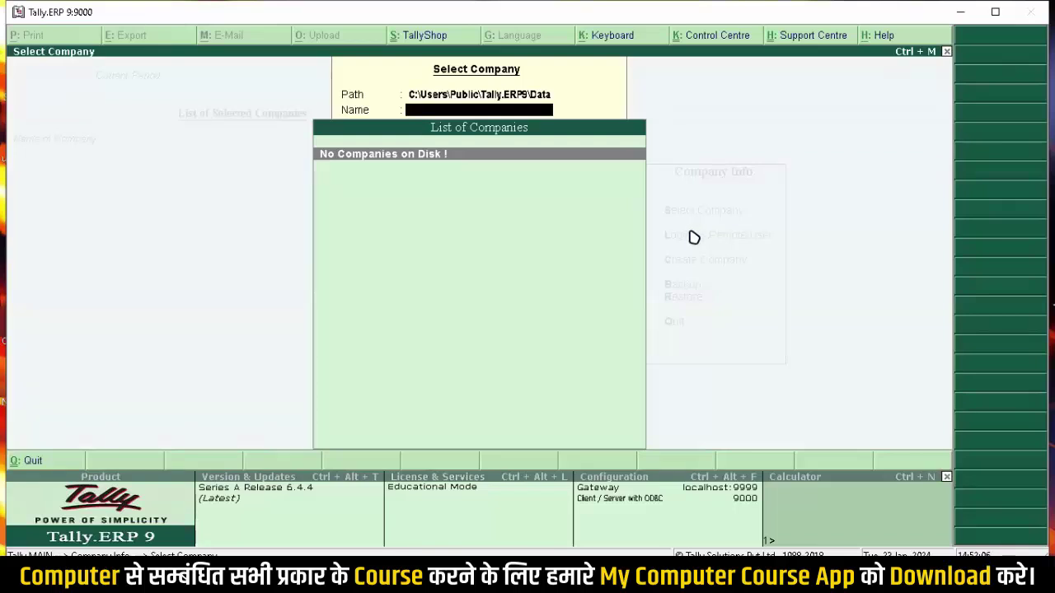
key(Escape)
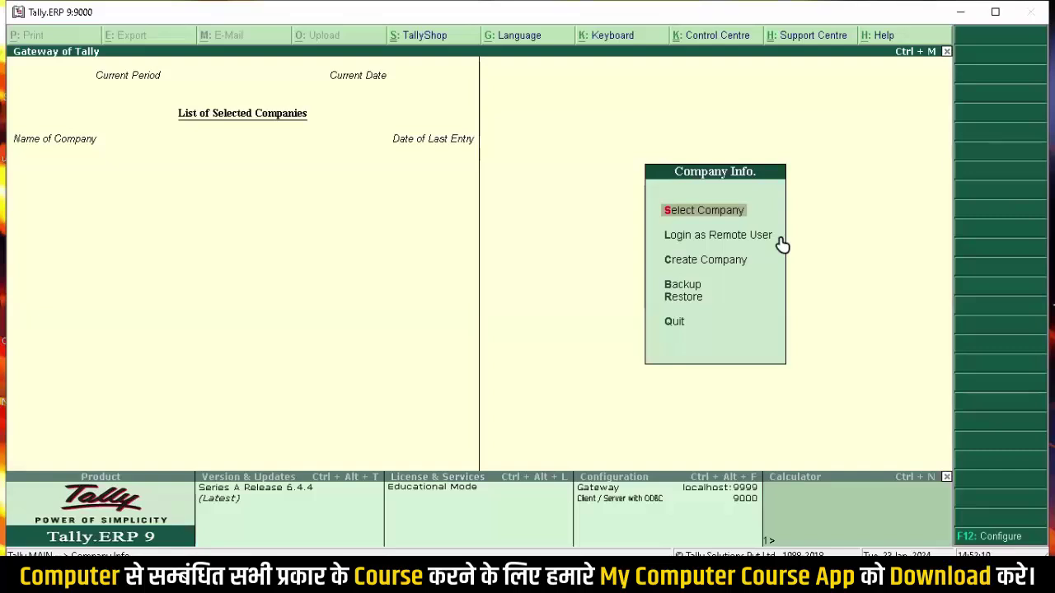
key(Down)
key(Down)
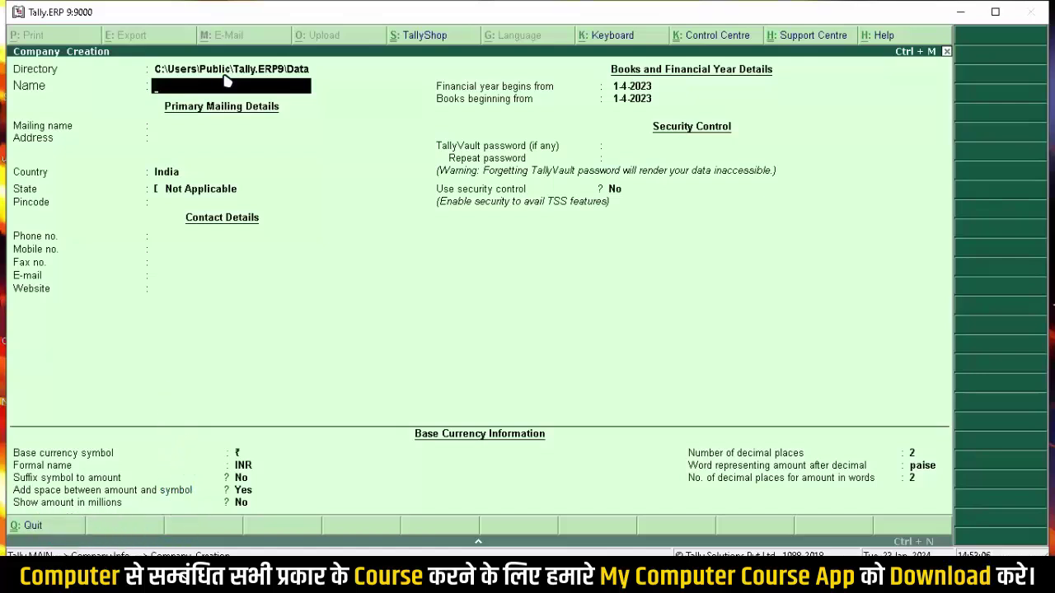
Step: Name the new company 'Mohan Traders'
text(Mohan Traders)
key(Return)
key(Return)
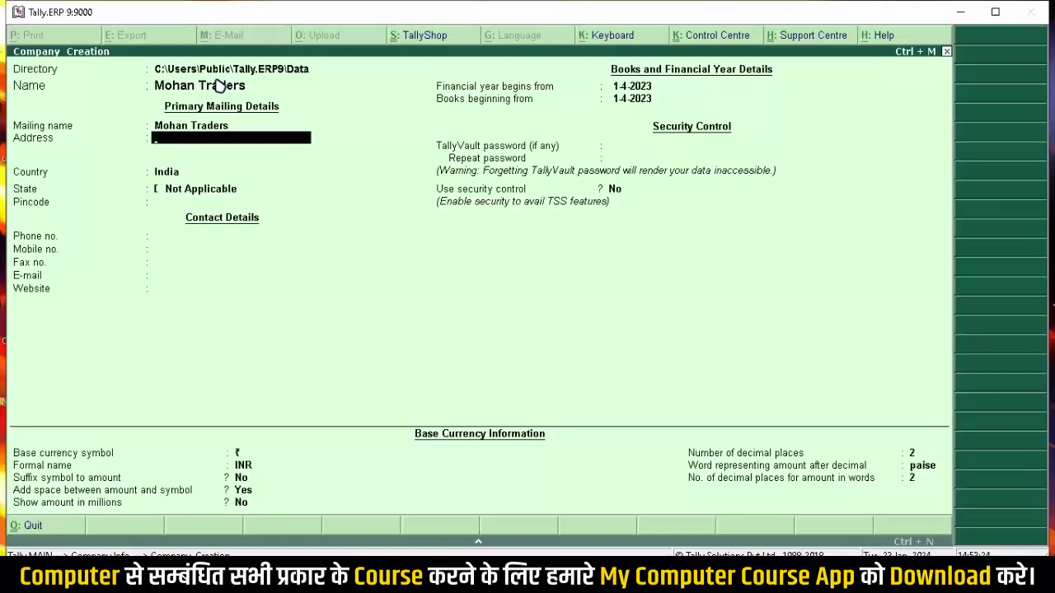
Step: Enter the company's street address and city, keep India as country, and choose Madhya Pradesh
text(Vijay Ngar, Jabalpur)
key(Return)
key(Return)
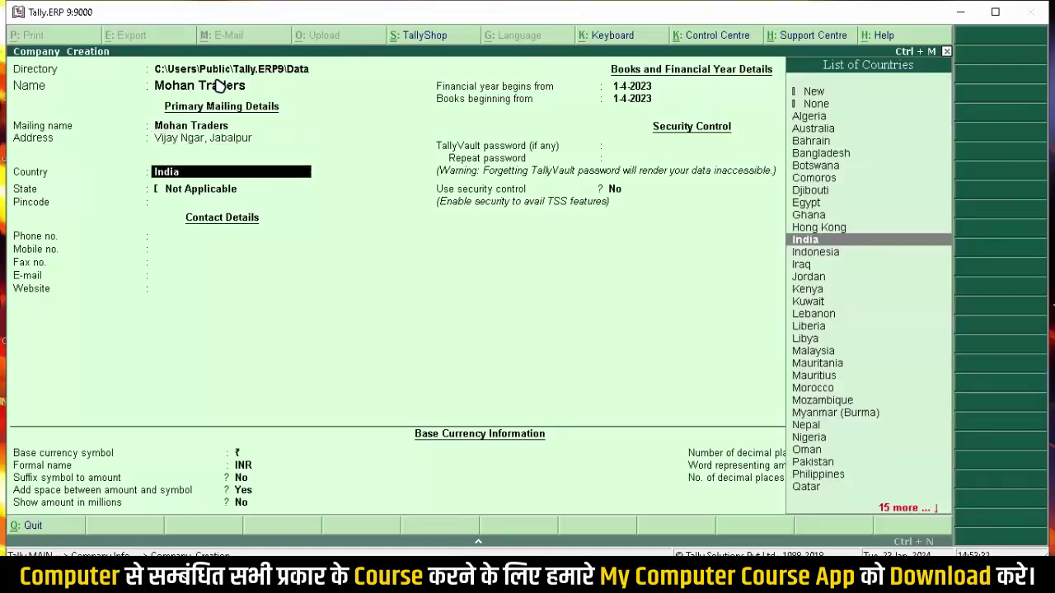
key(Return)
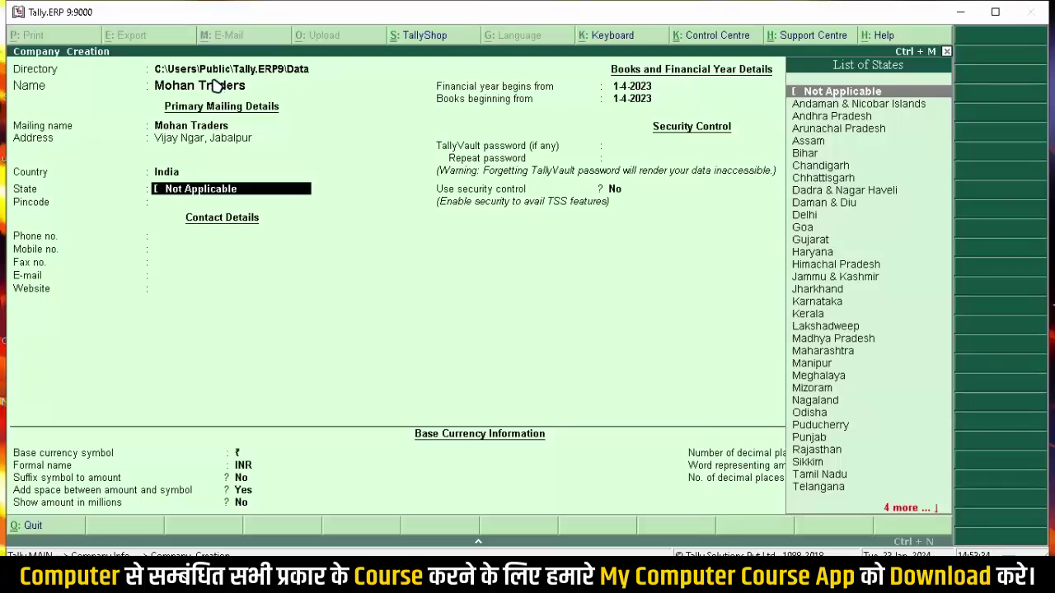
text(Mad)
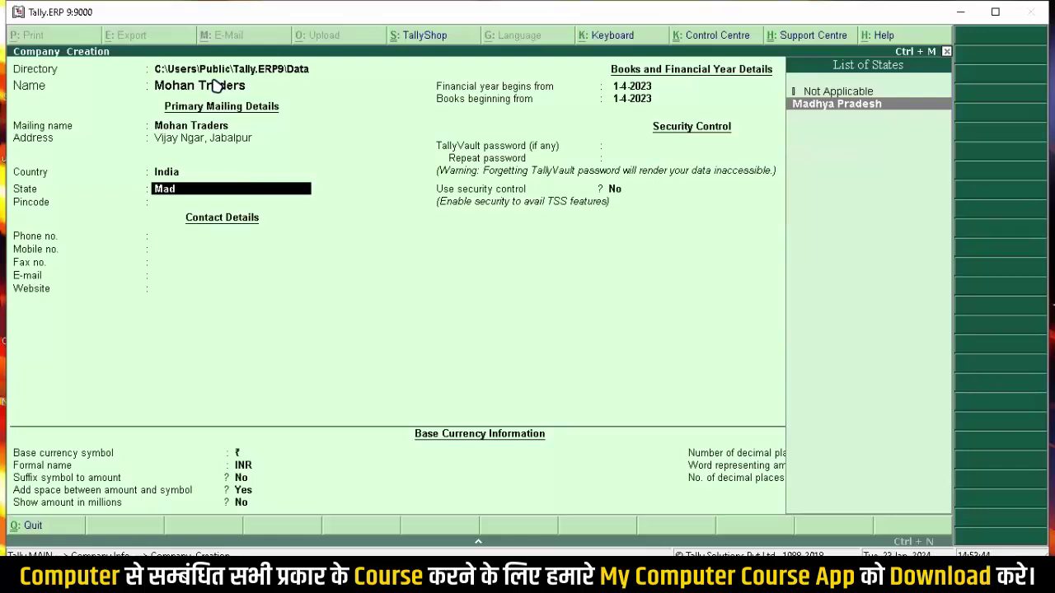
key(Return)
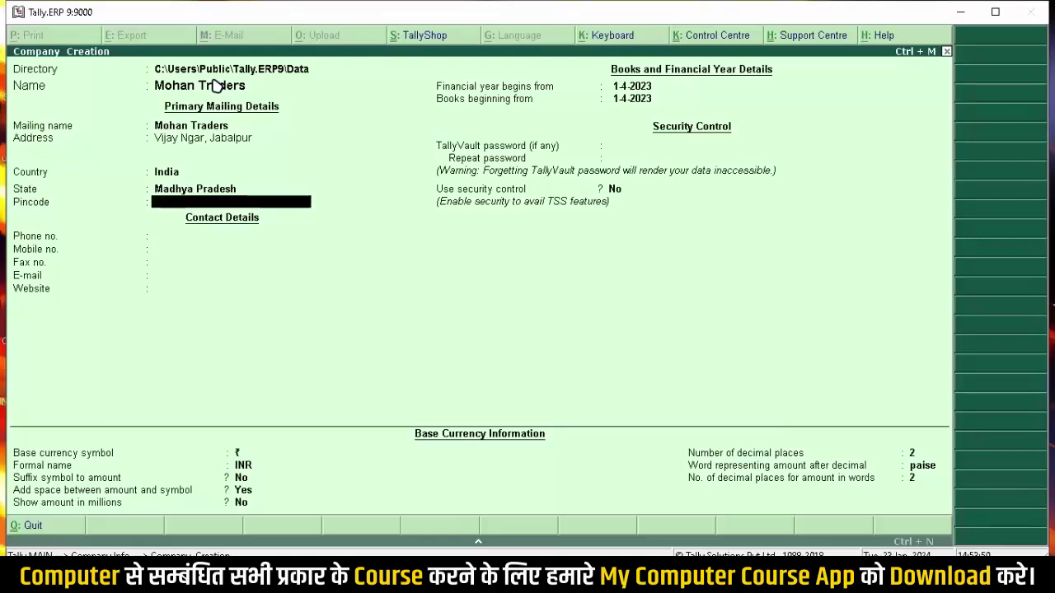
Step: Enter the company's pincode, phone and mobile numbers, leaving fax blank
text(482001)
key(Return)
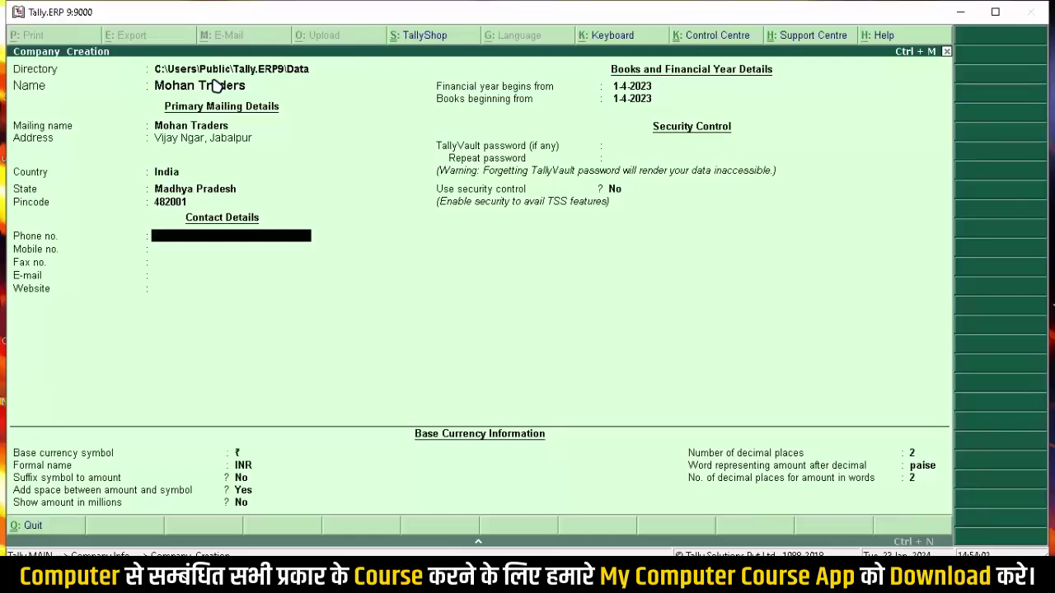
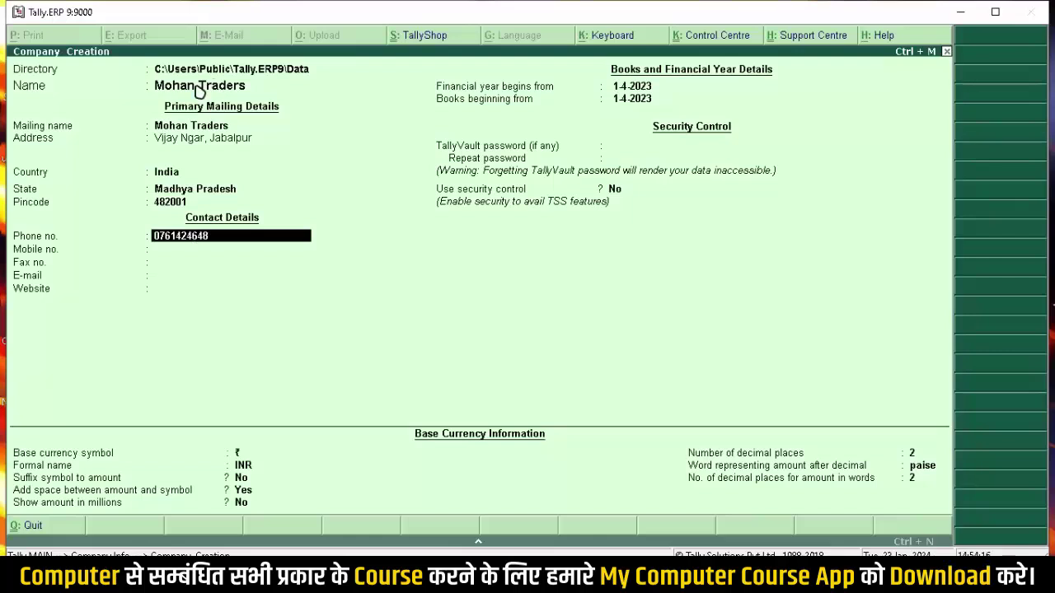
key(Return)
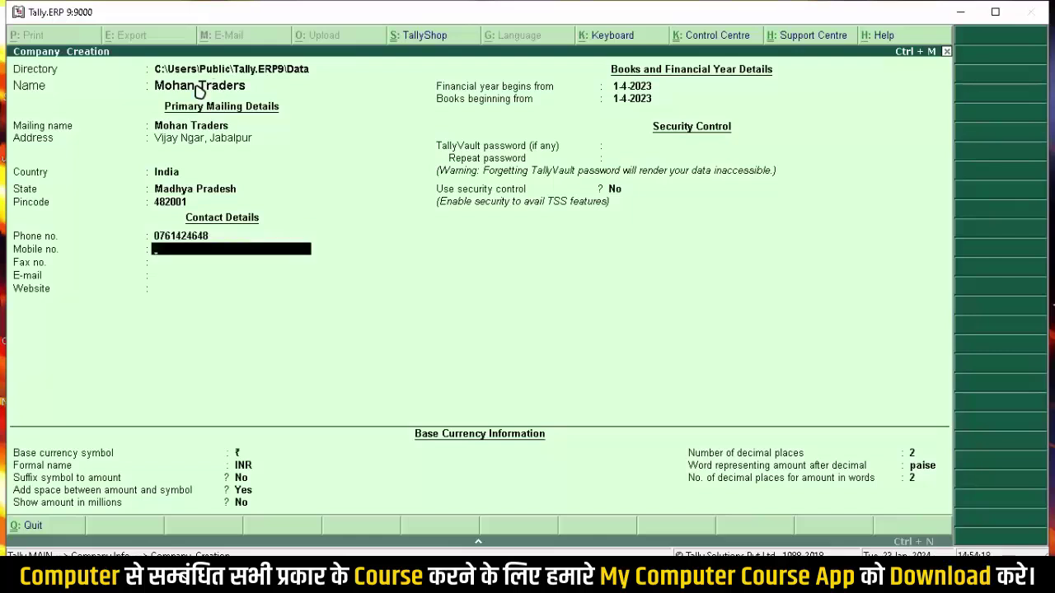
text(9000000000)
key(Return)
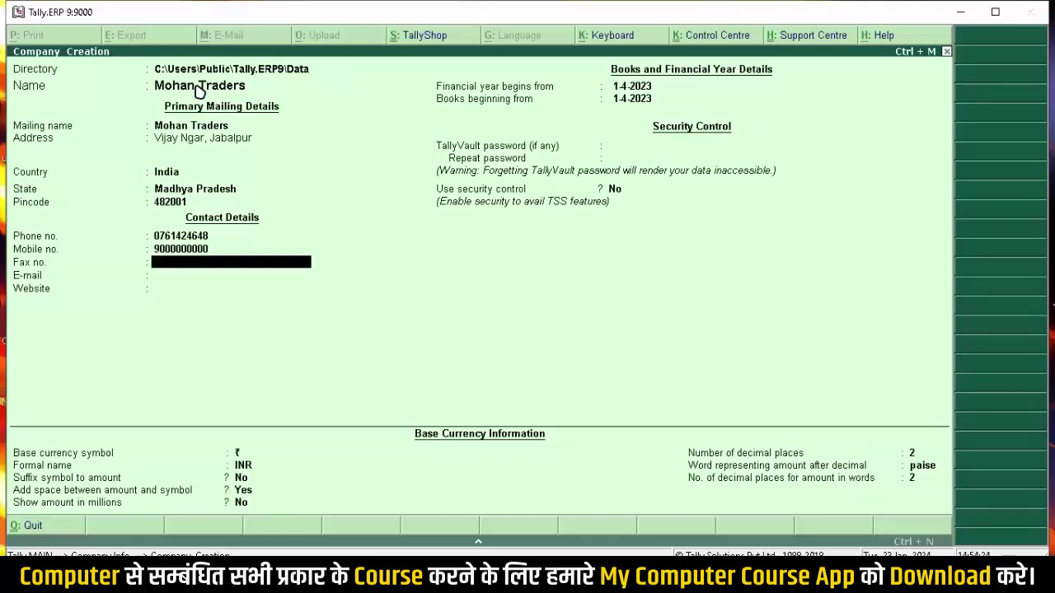
key(Return)
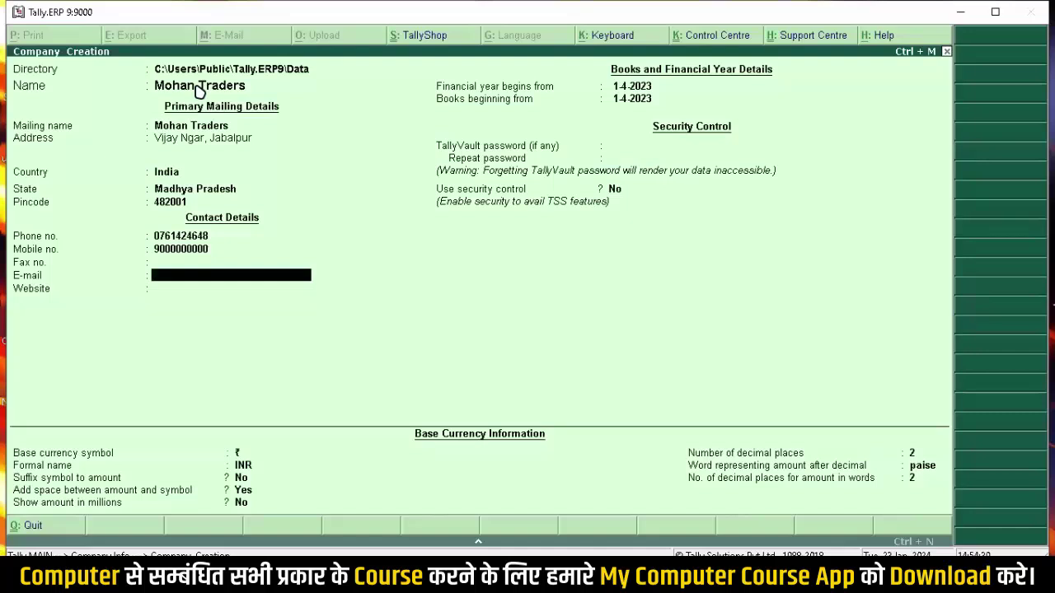
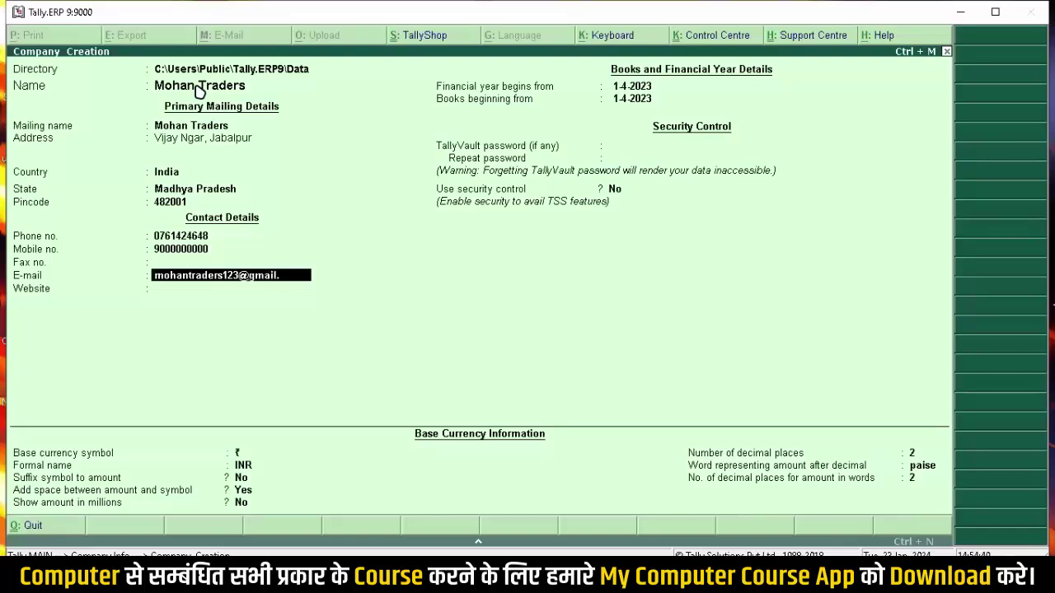
key(Return)
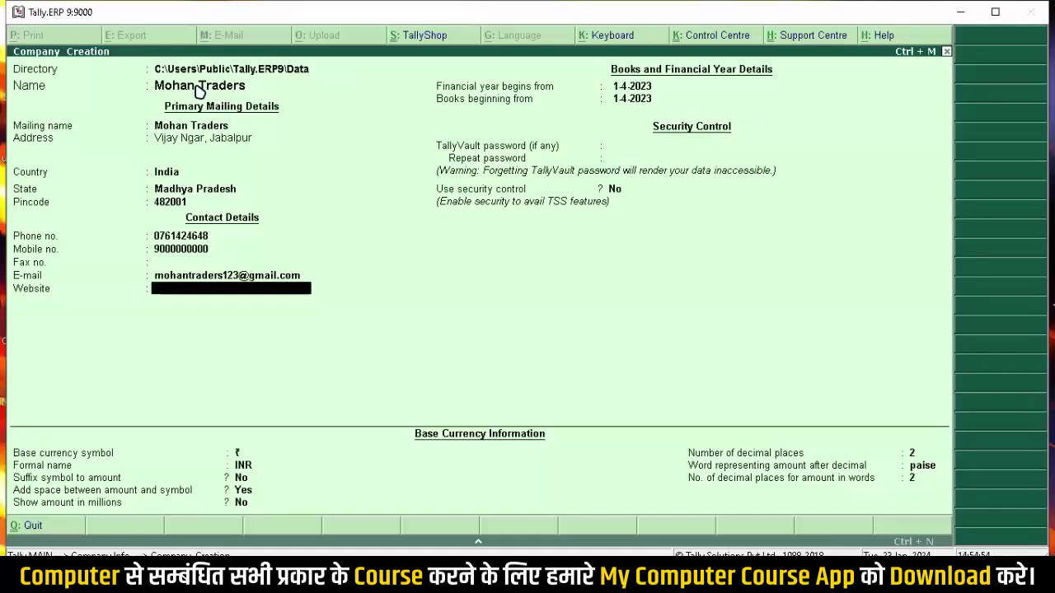
text(www.mohantraders)
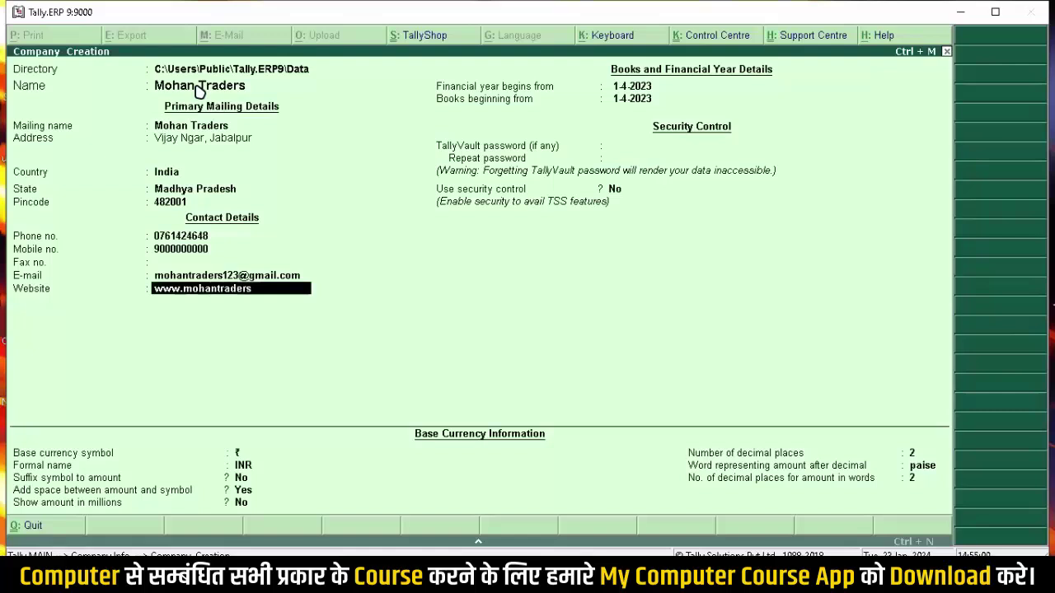
text(.co.in)
key(Return)
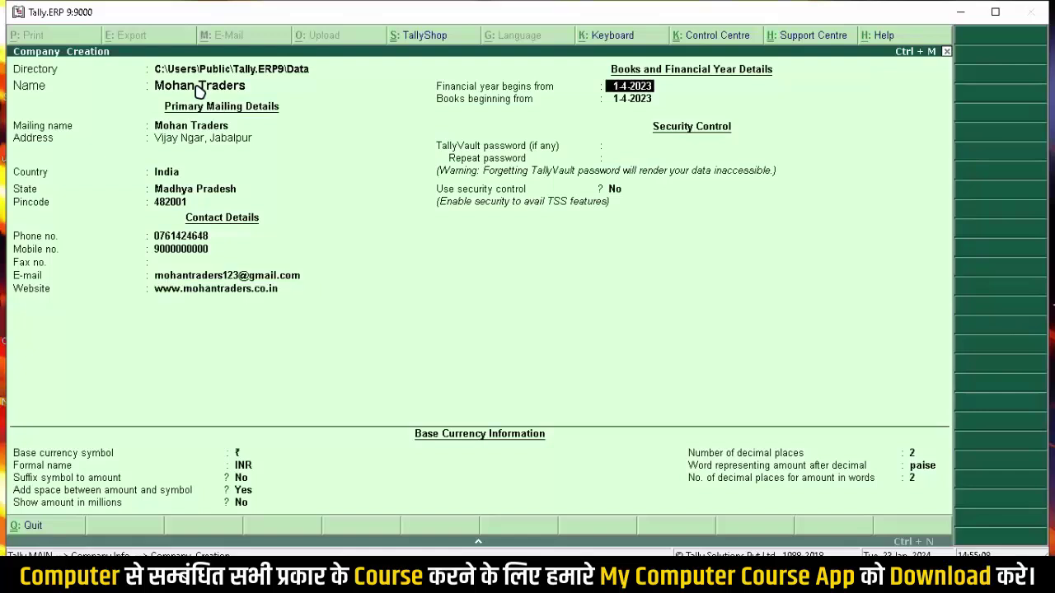
key(Return)
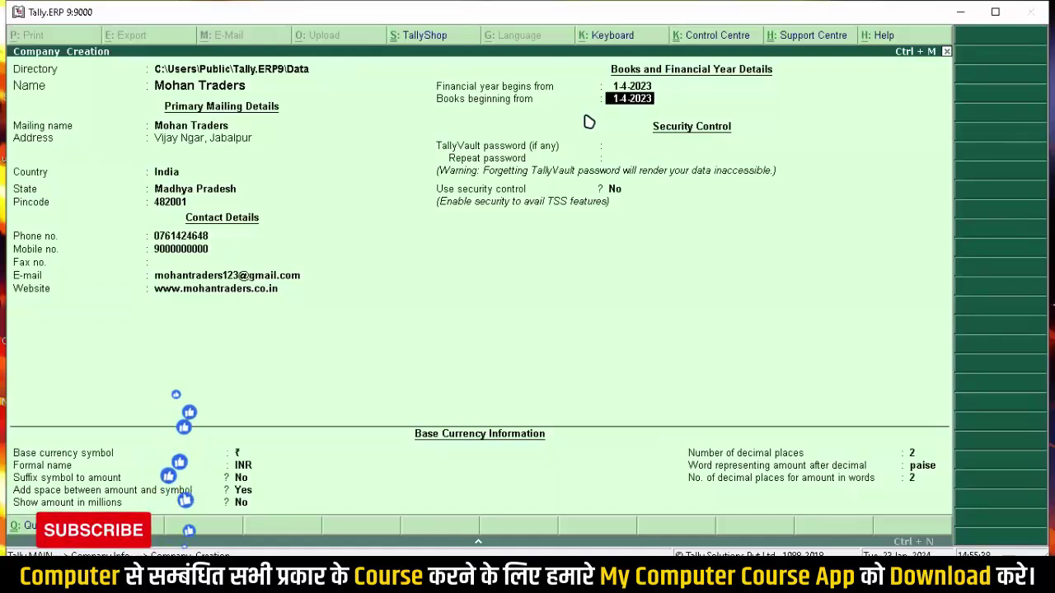
key(Return)
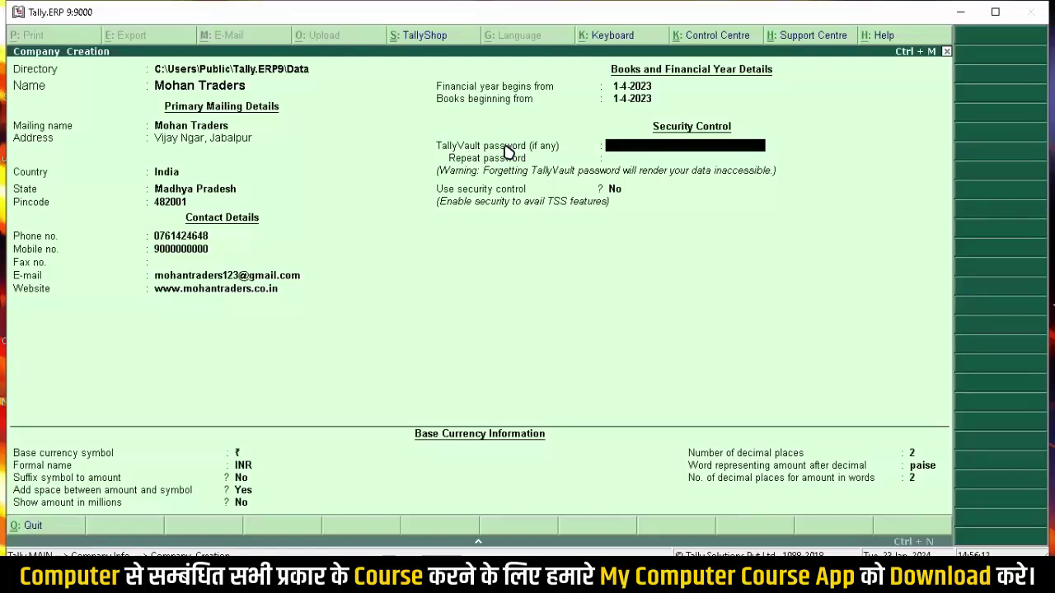
Step: Type the company's TallyVault password and repeat it to confirm
text(**)
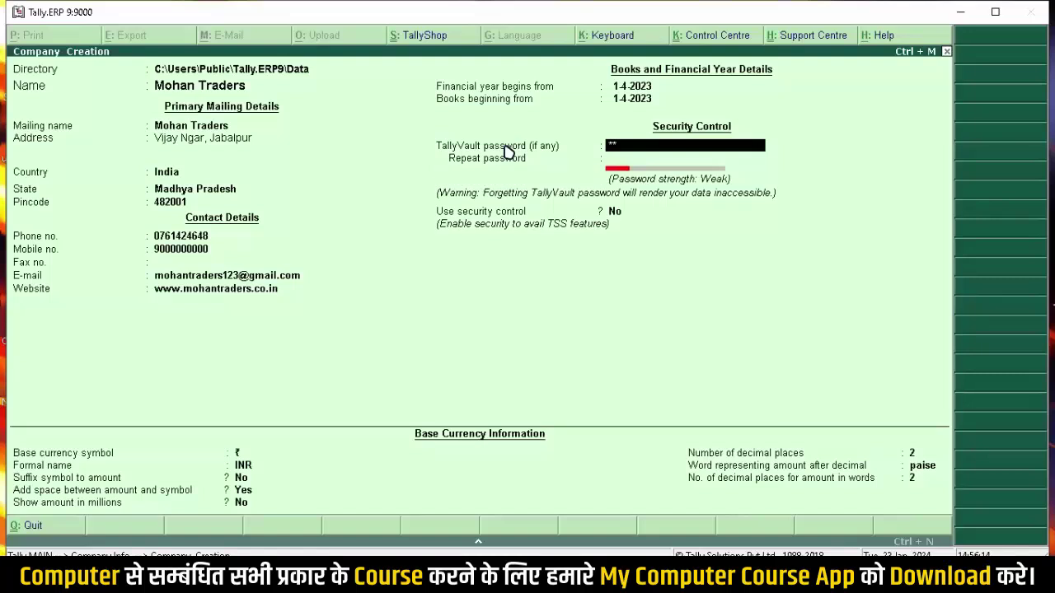
text(*)
key(Return)
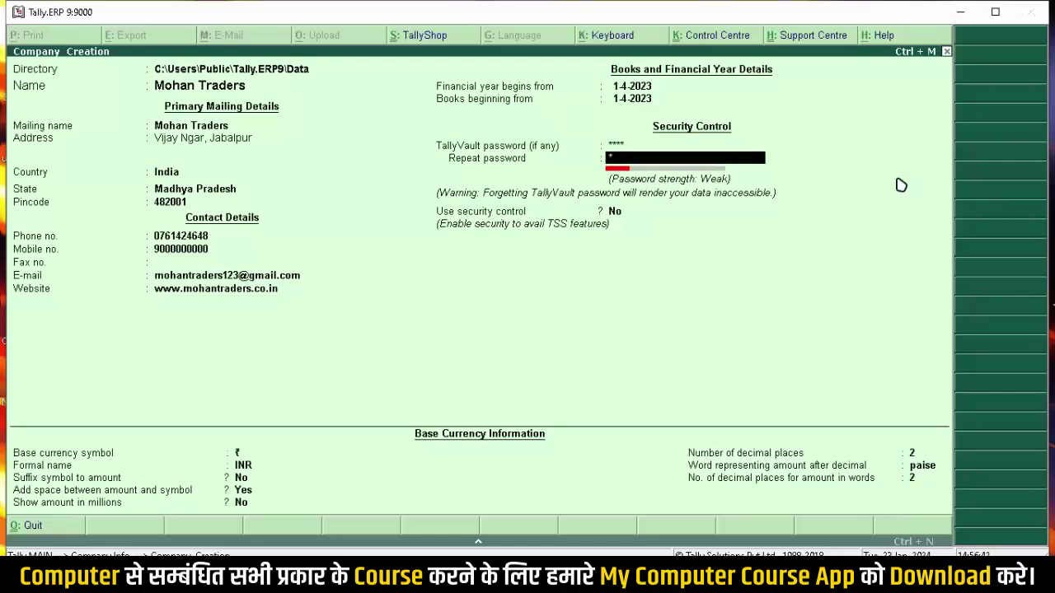
text(****)
key(Return)
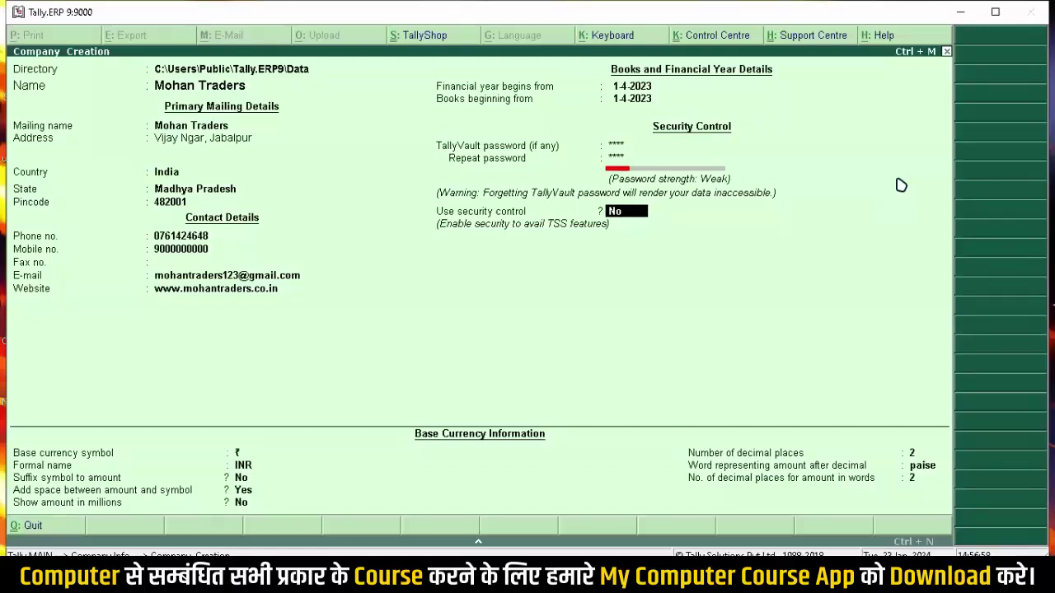
Step: Turn on security control for the company
text(yes)
key(BackSpace)
key(BackSpace)
key(Return)
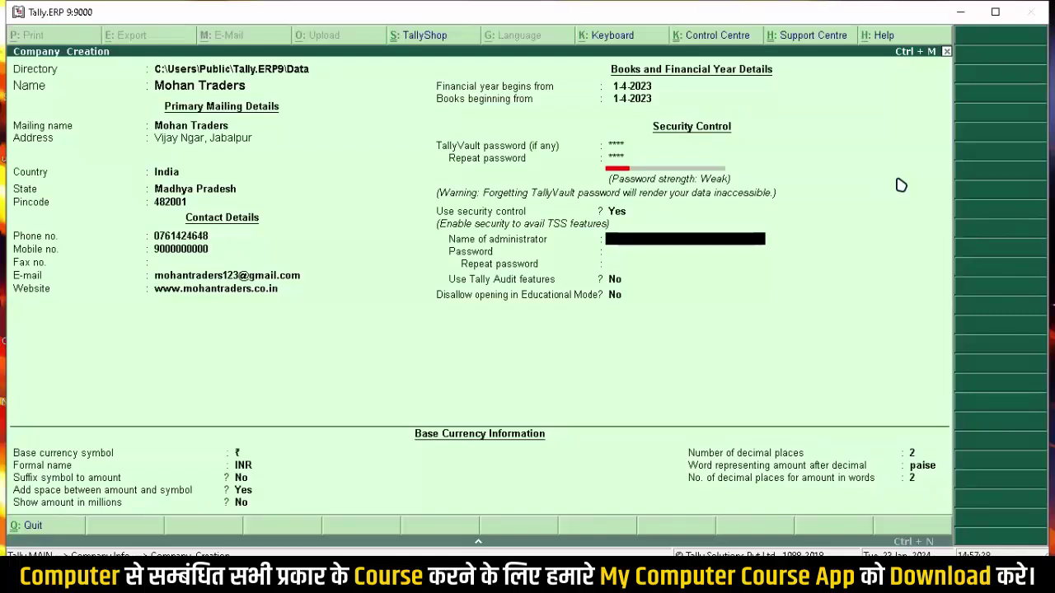
Step: Enter the administrator's name and password, then confirm the repeated password
text(abhishek)
key(Return)
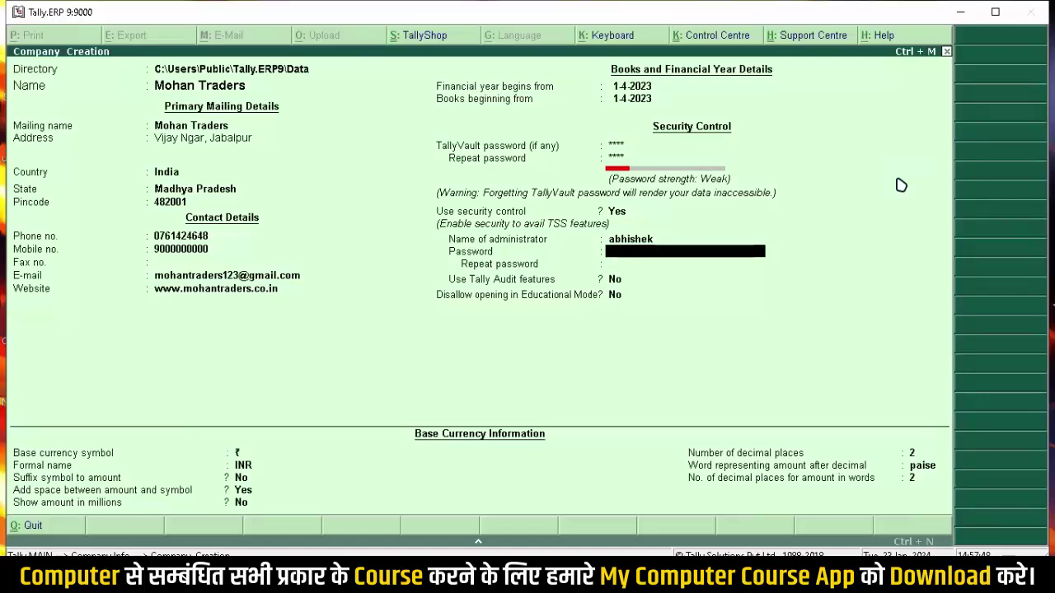
text(*)
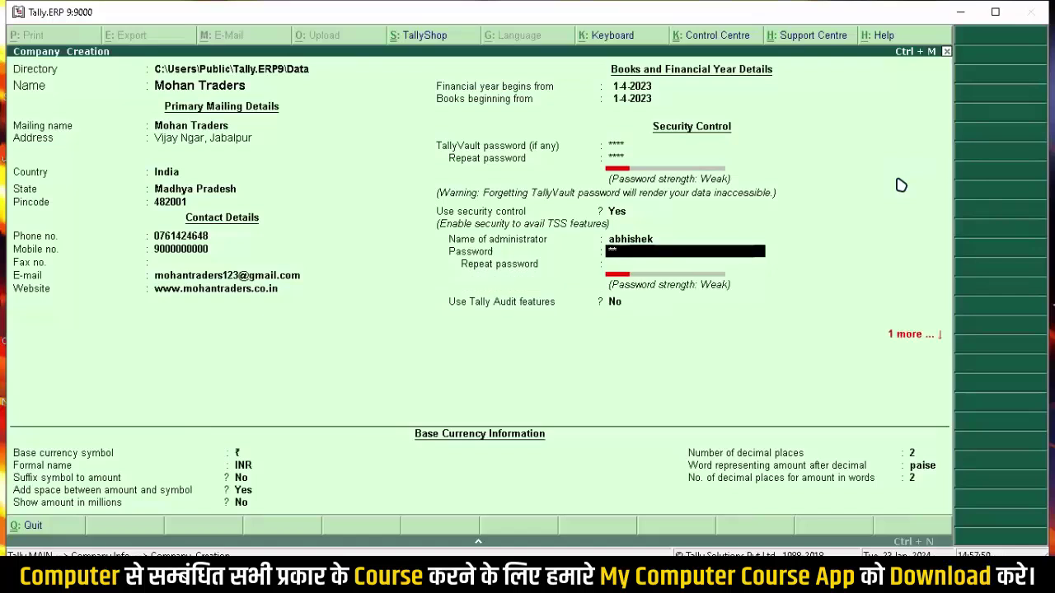
text(**)
key(Return)
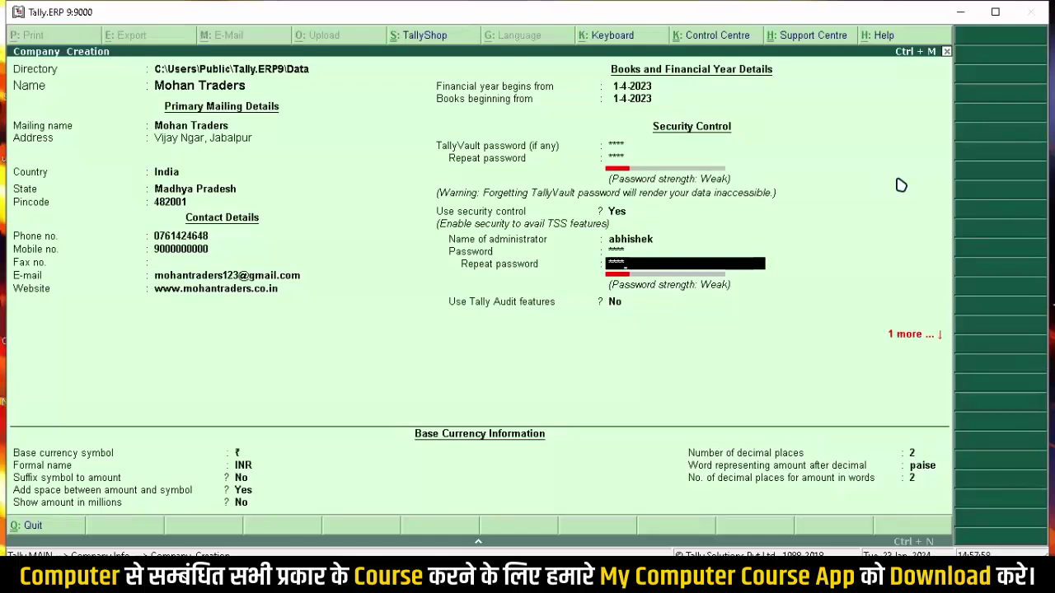
key(Return)
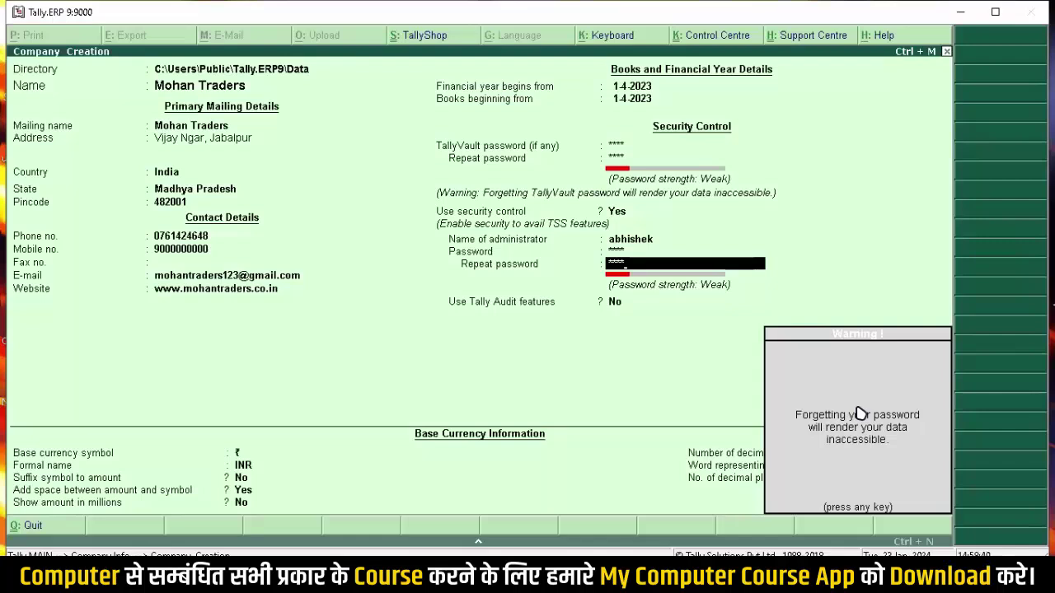
Step: Dismiss the password warning and leave Tally Audit features and Educational Mode blocking at No
key(Return)
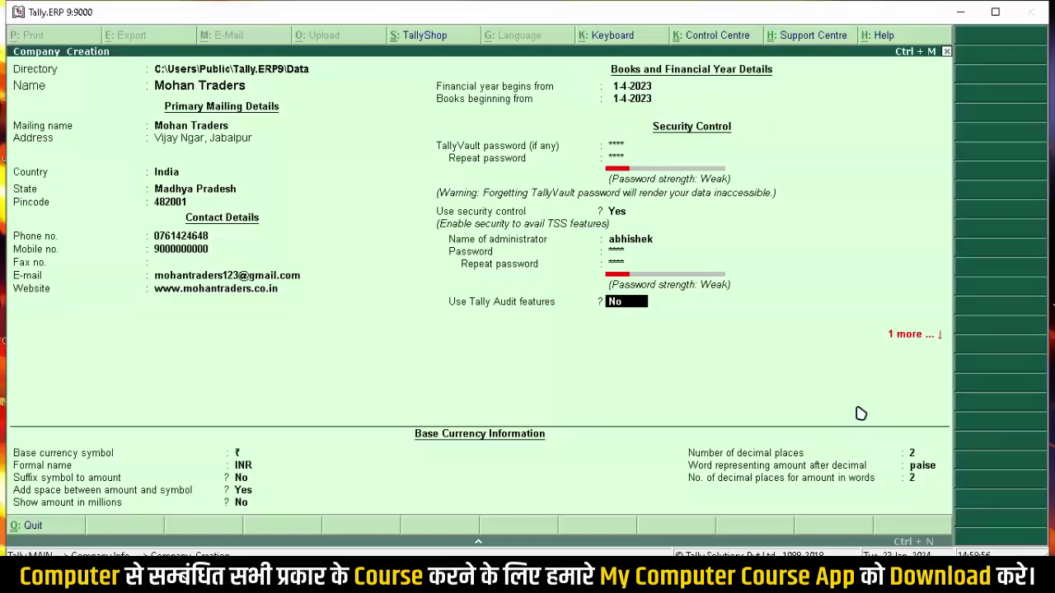
key(Return)
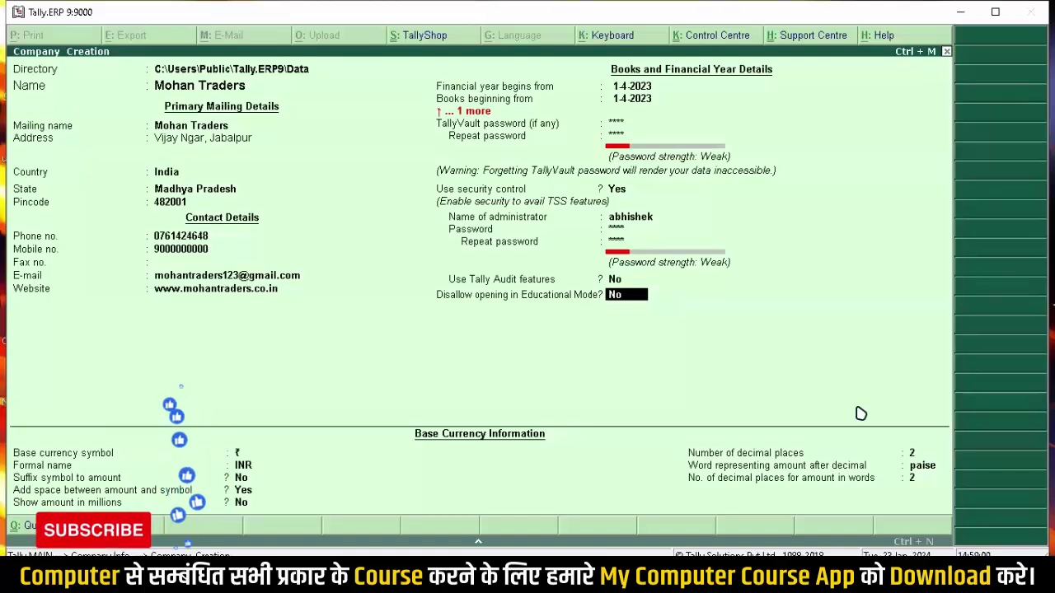
key(Return)
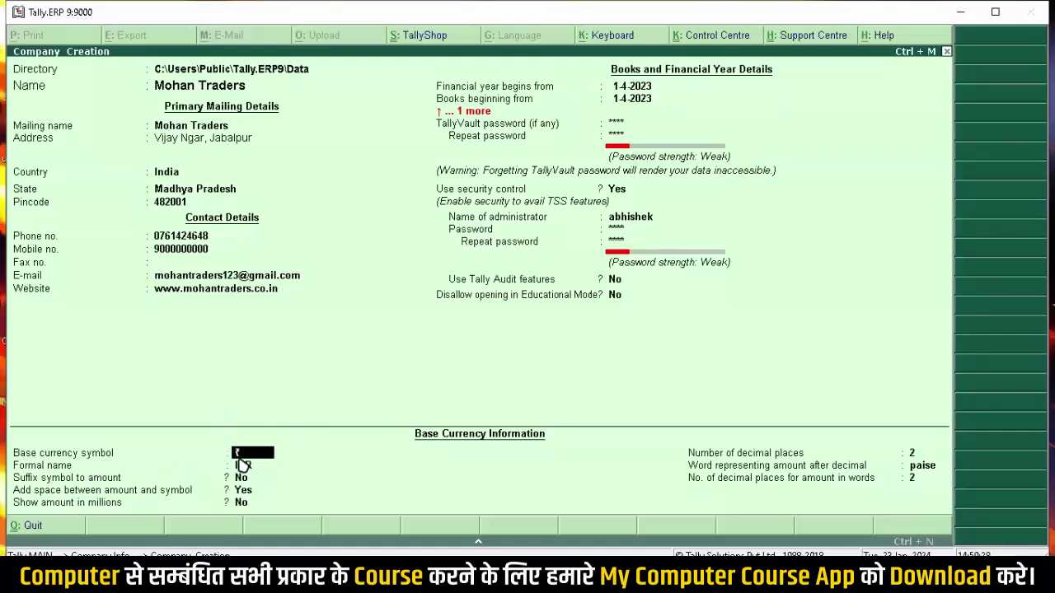
Step: Keep the base currency defaults: ₹ symbol, INR, paise and 2 decimal places
key(Return)
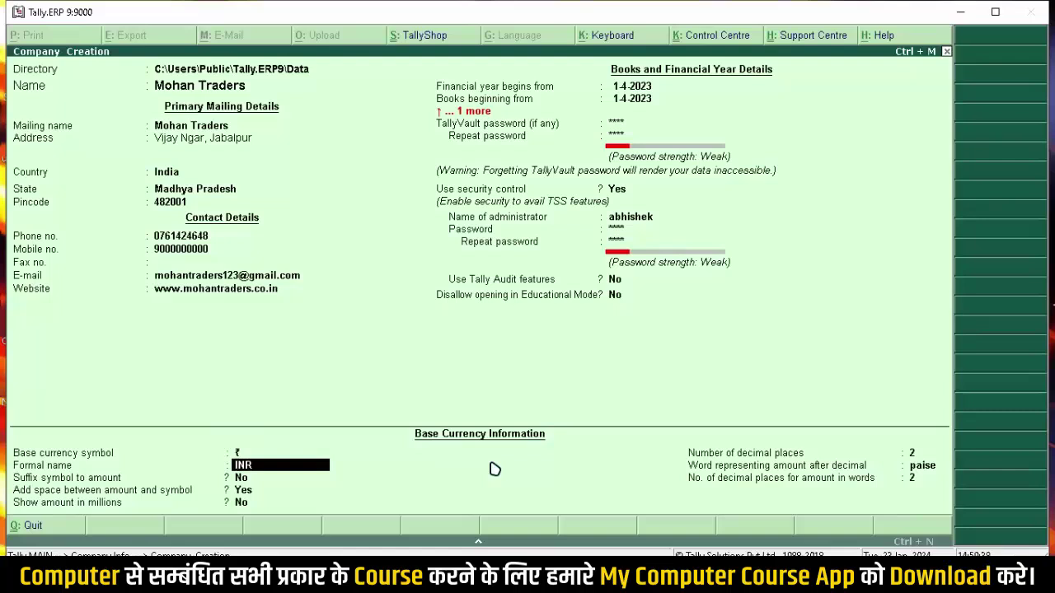
key(Return)
key(Return)
key(Return)
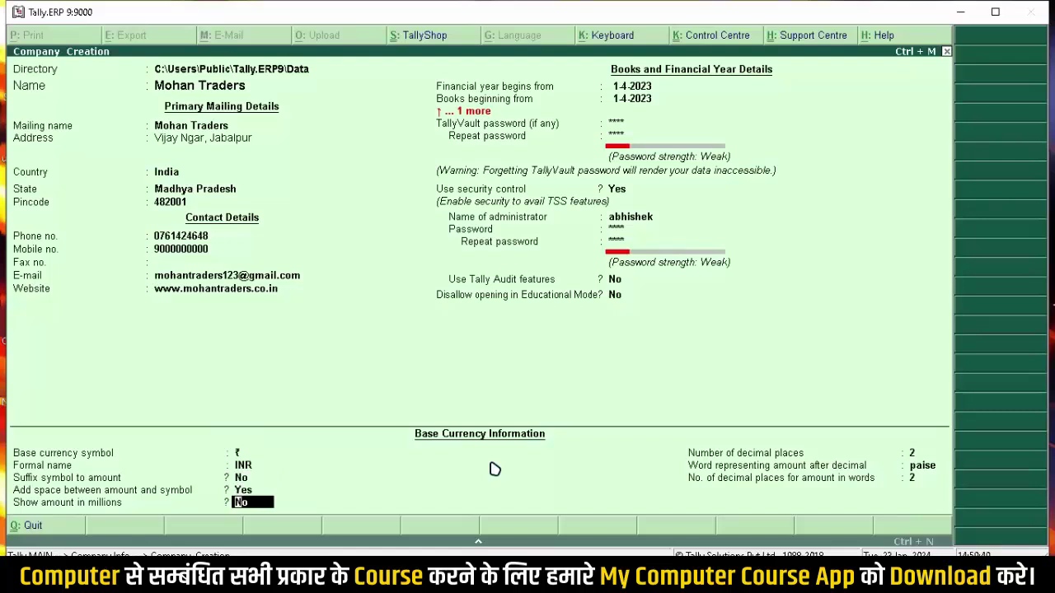
key(Return)
key(Return)
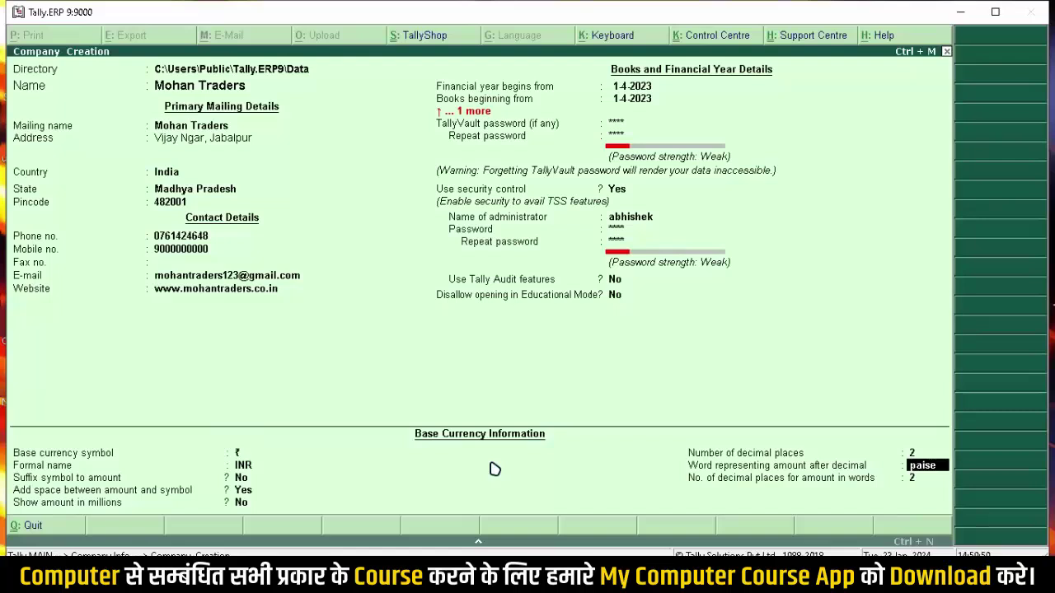
key(Return)
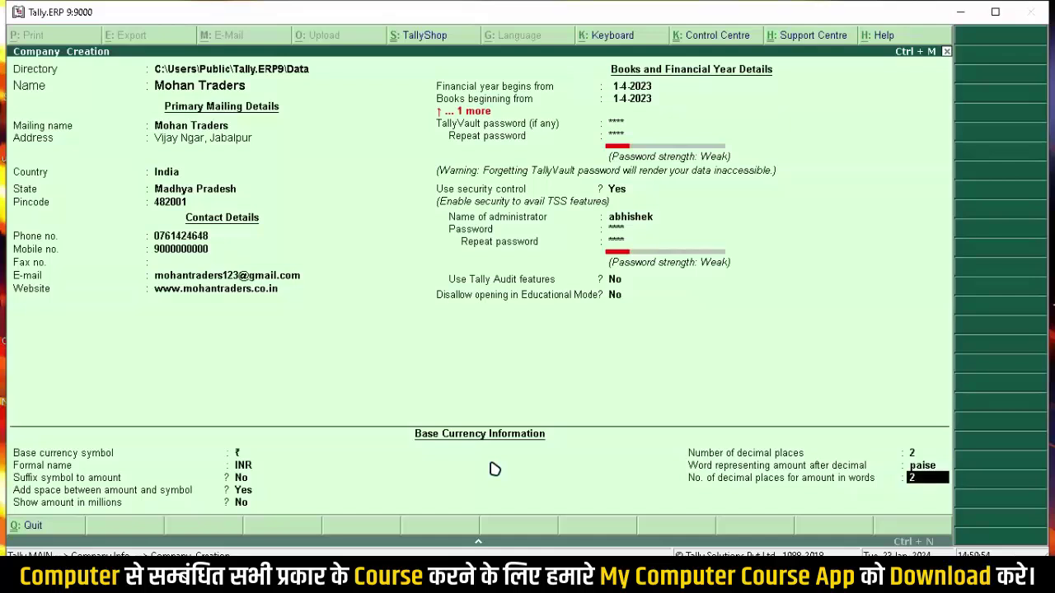
key(Return)
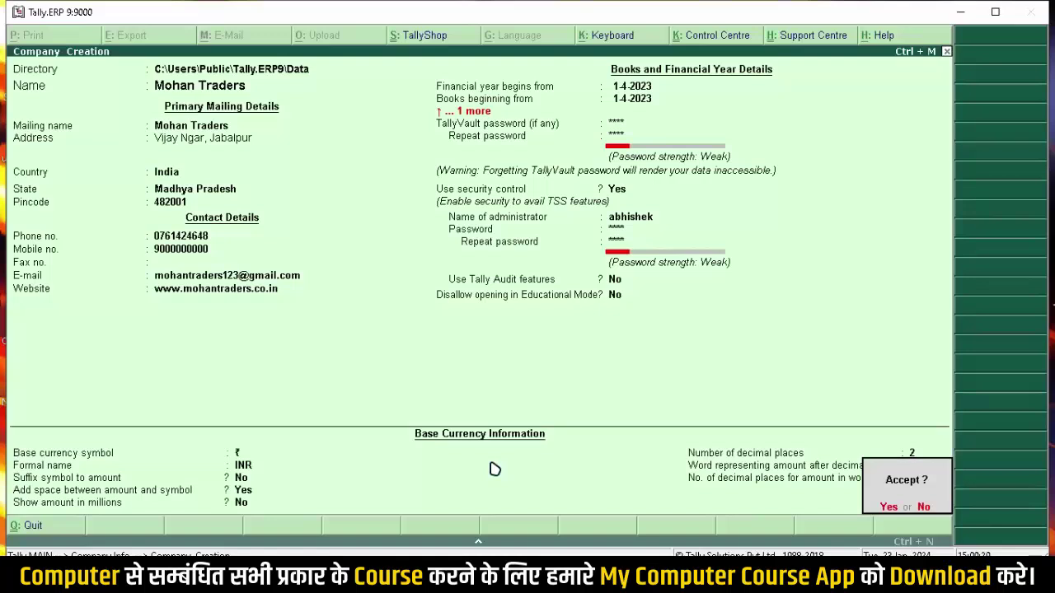
click(491, 463)
Step: Accept the Mohan Traders company and submit the TallyVault password
key(y)
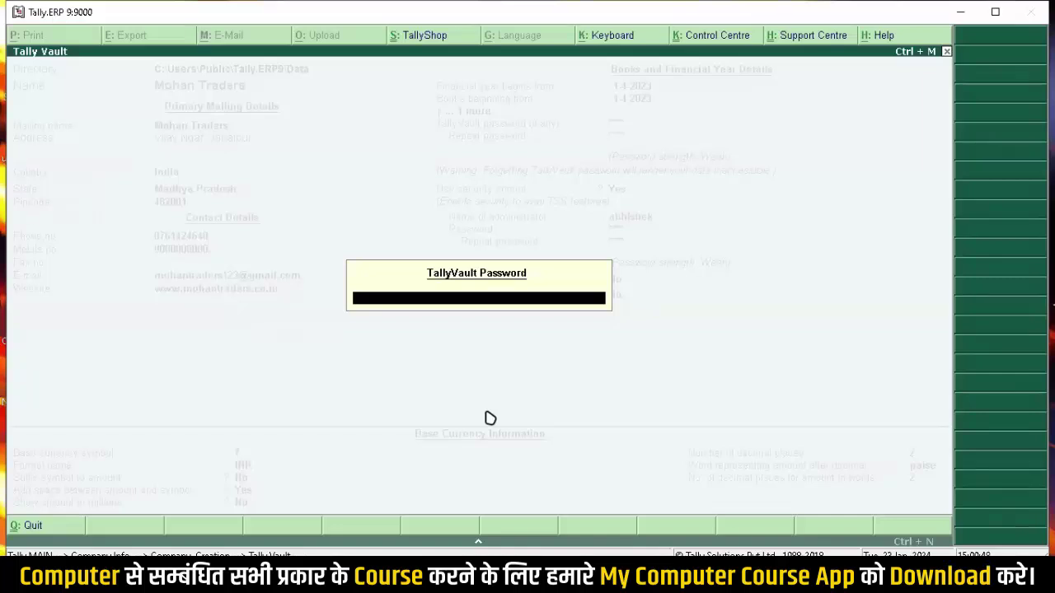
text(*)
key(Return)
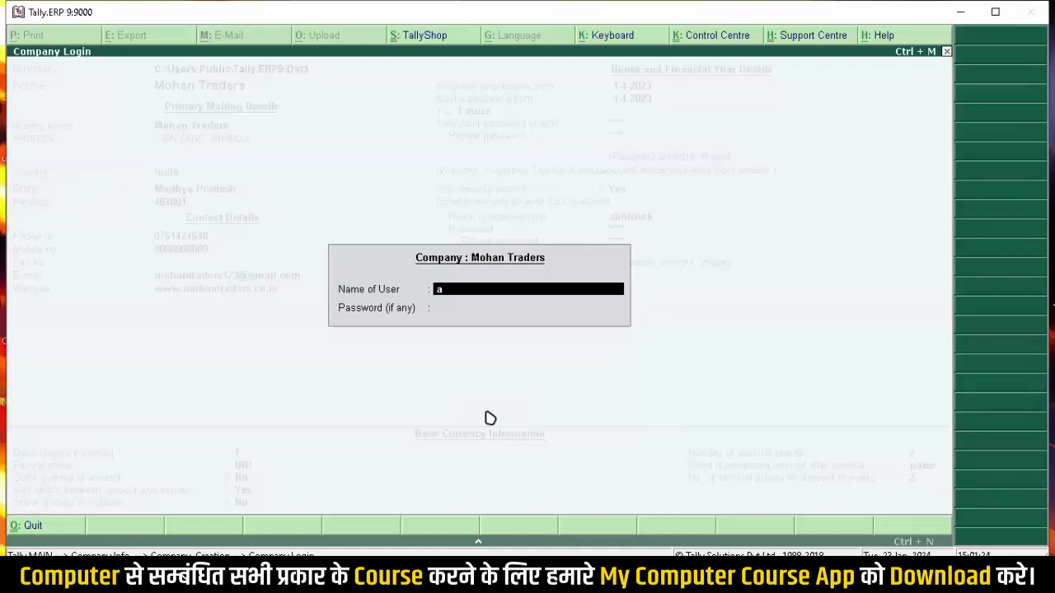
Step: Log in to Mohan Traders with the administrator's user name and password
text(bhishek)
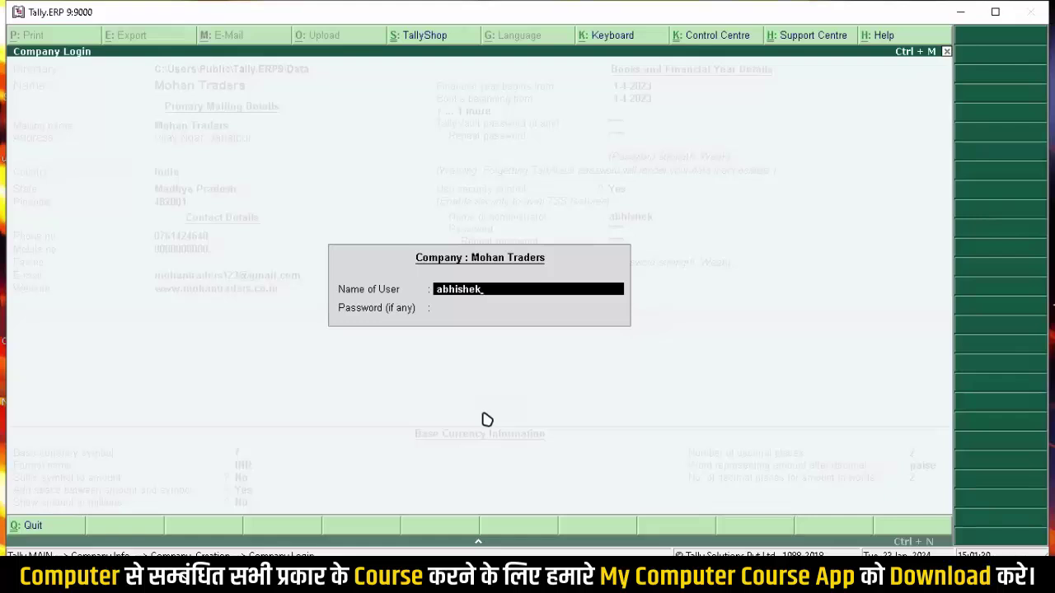
key(Return)
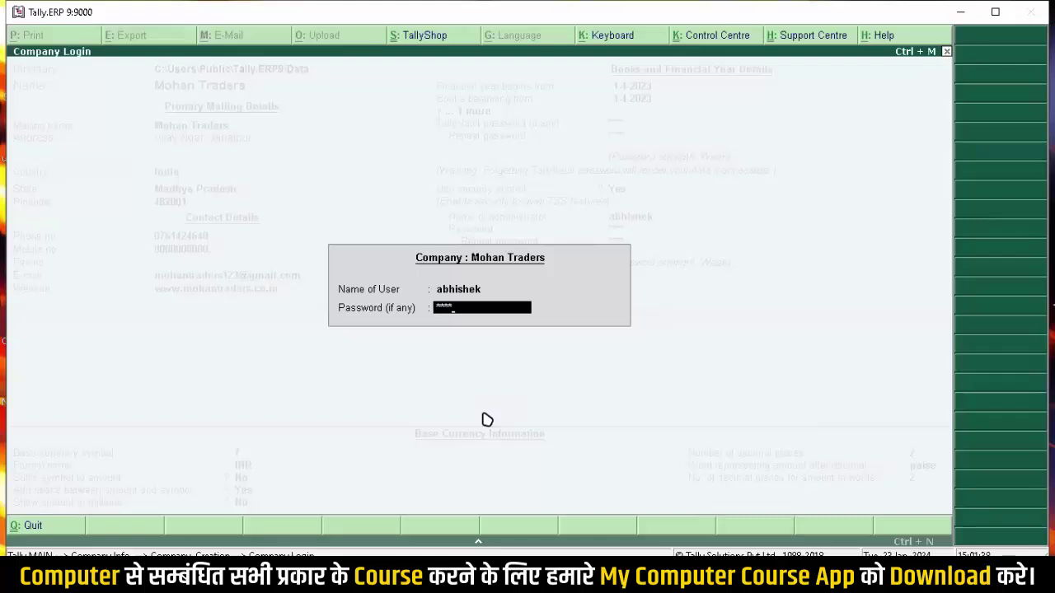
key(Return)
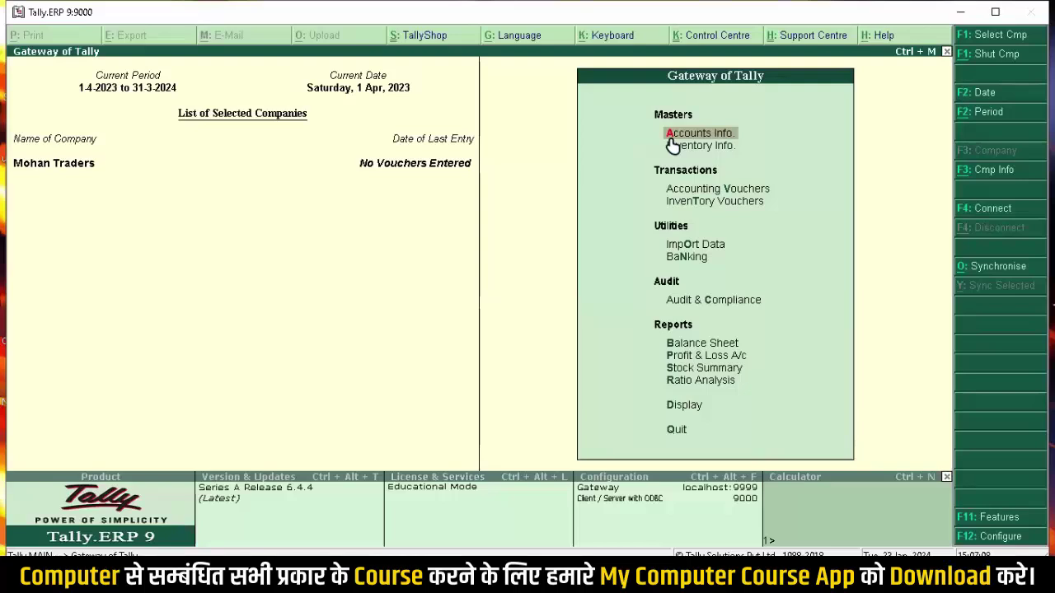
Step: Open a blank single Ledger Creation form from Accounts Info > Ledgers > Create
click(671, 140)
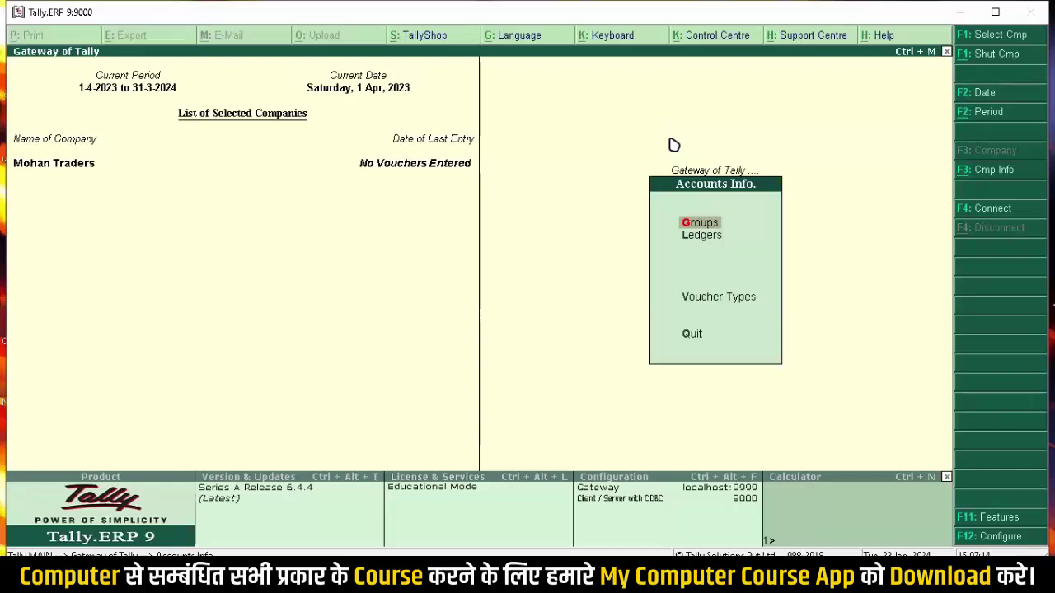
key(Escape)
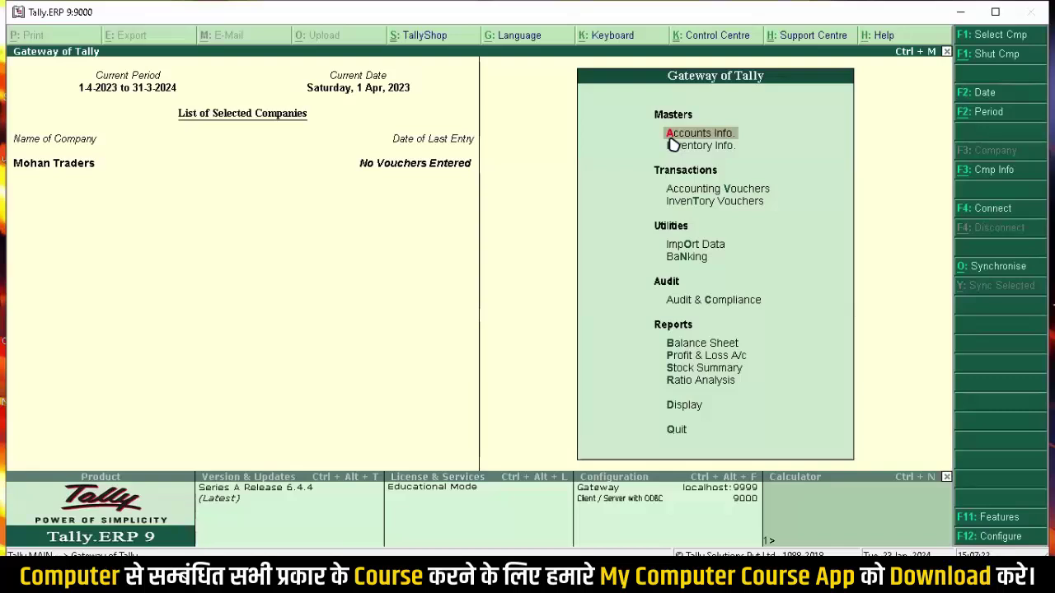
key(Down)
key(Down)
key(Down)
key(Down)
key(Down)
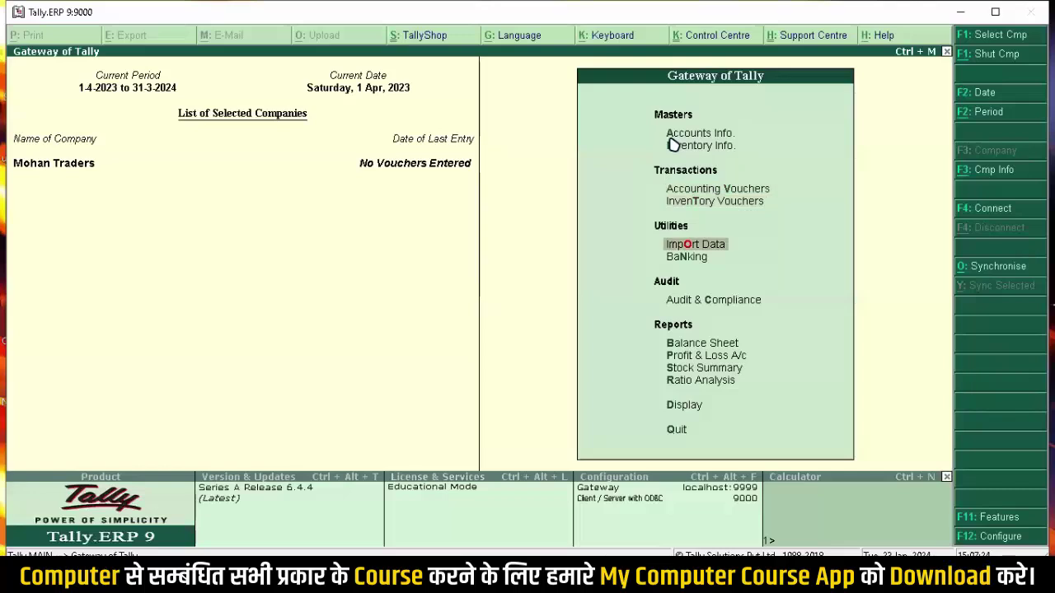
key(Down)
key(Down)
key(Down)
key(Down)
key(Up)
key(Up)
key(Up)
key(Up)
key(Up)
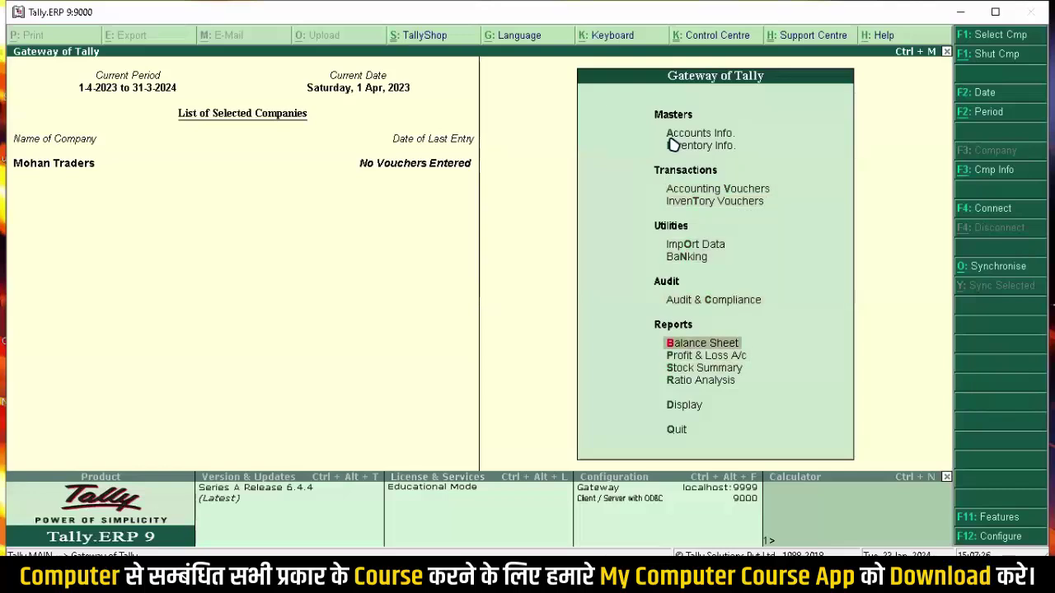
key(Up)
key(Up)
key(Up)
key(Up)
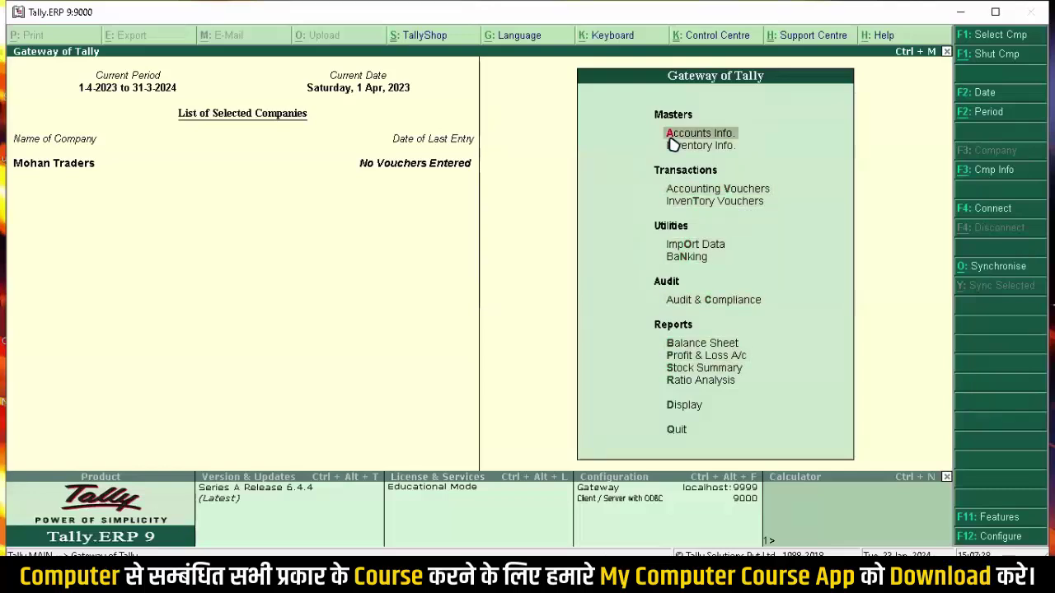
key(Return)
key(Down)
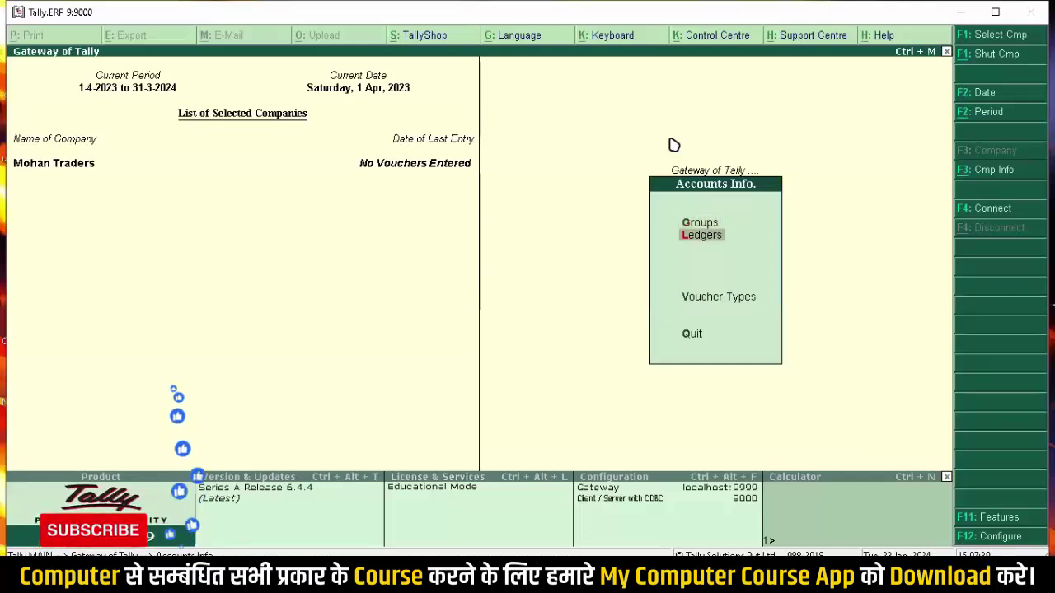
key(Return)
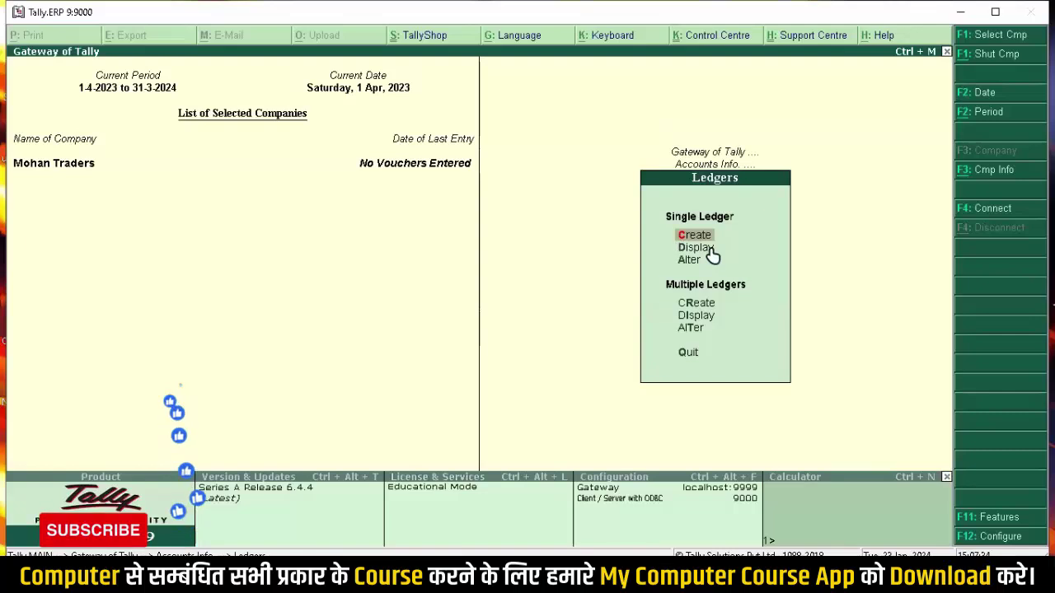
key(Return)
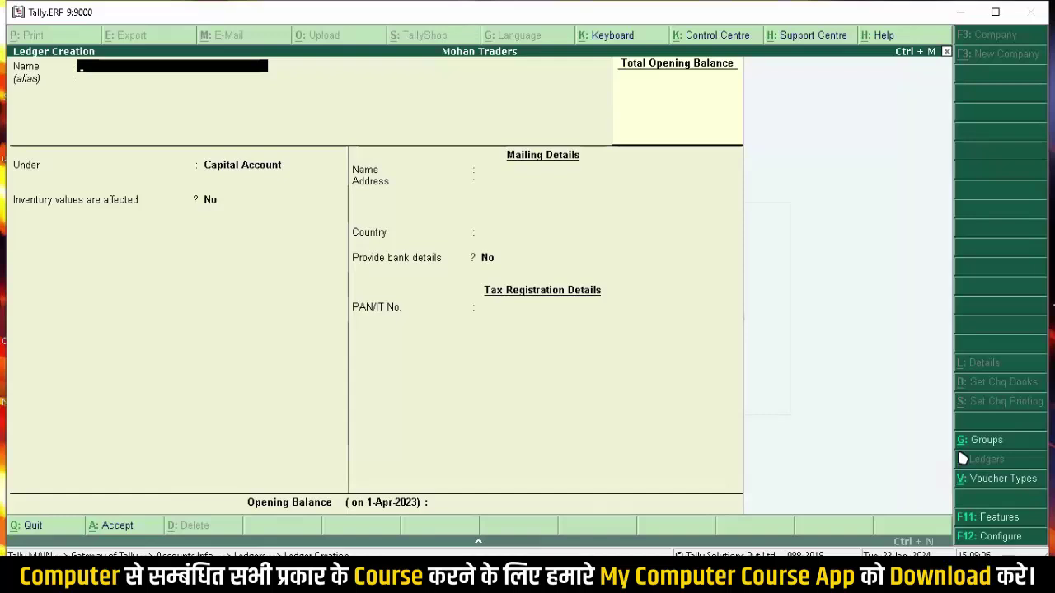
Step: Switch to Group Creation, then quit it unsaved back to the Ledgers menu
click(962, 452)
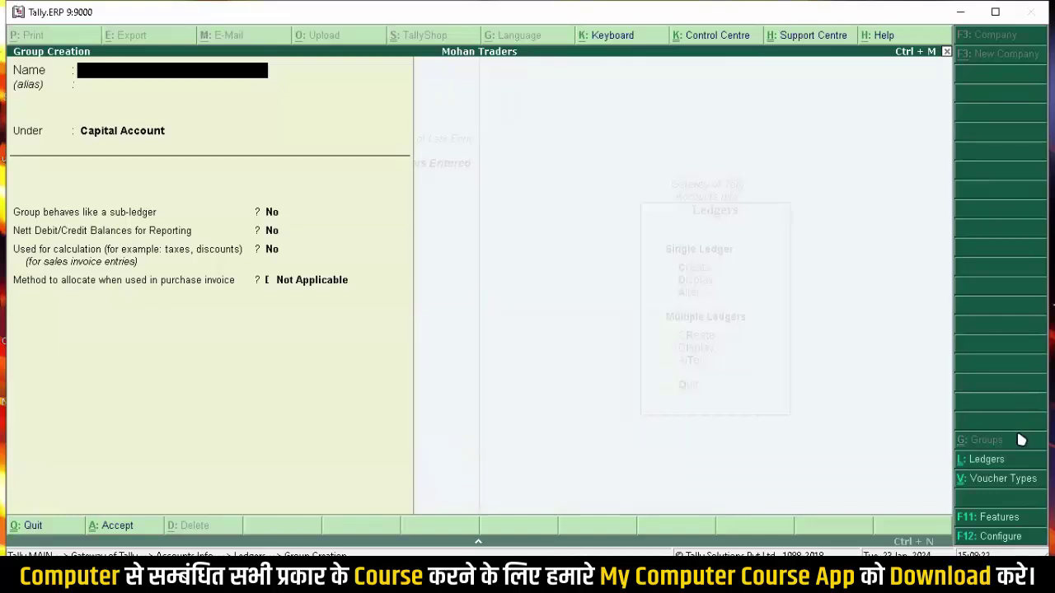
key(Escape)
key(Return)
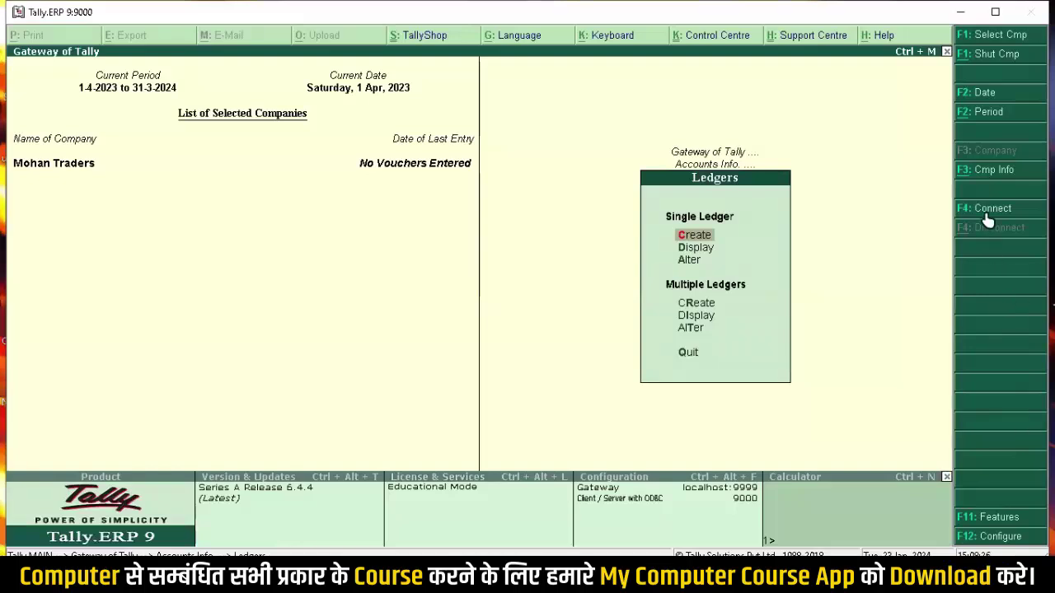
Step: Back out of the Ledgers and Accounts Info menus to the Gateway of Tally
key(Escape)
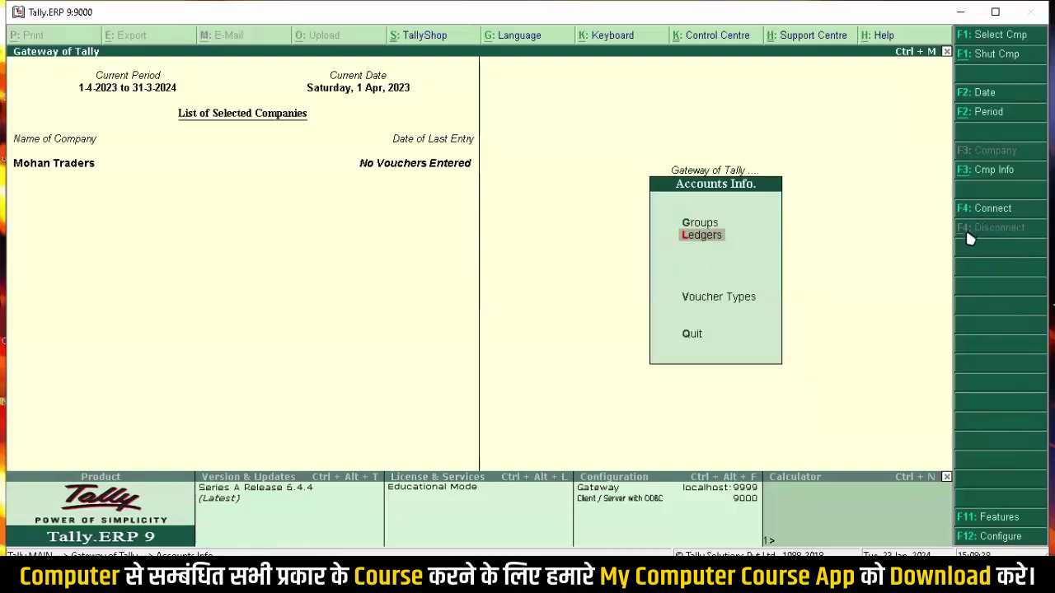
key(Escape)
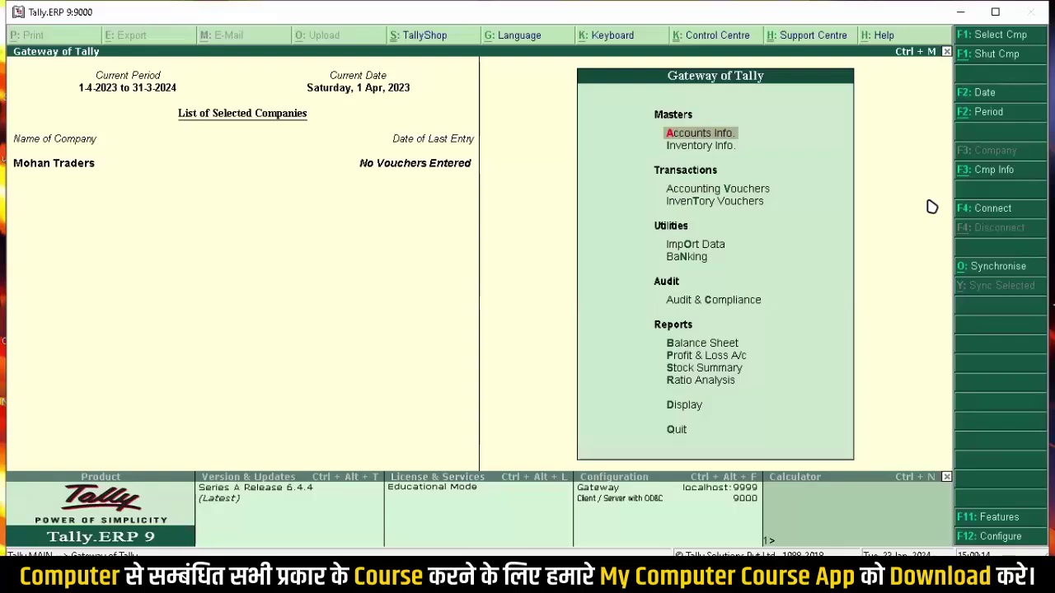
Step: Choose Multiple Ledgers Display under Accounts Info > Ledgers to reach the group chooser
key(Return)
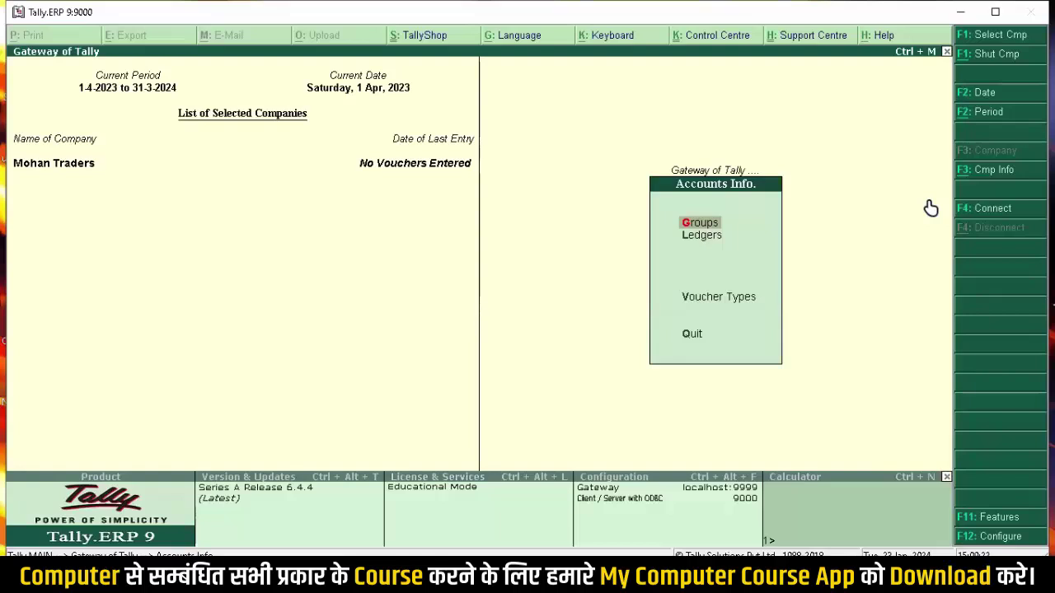
key(Down)
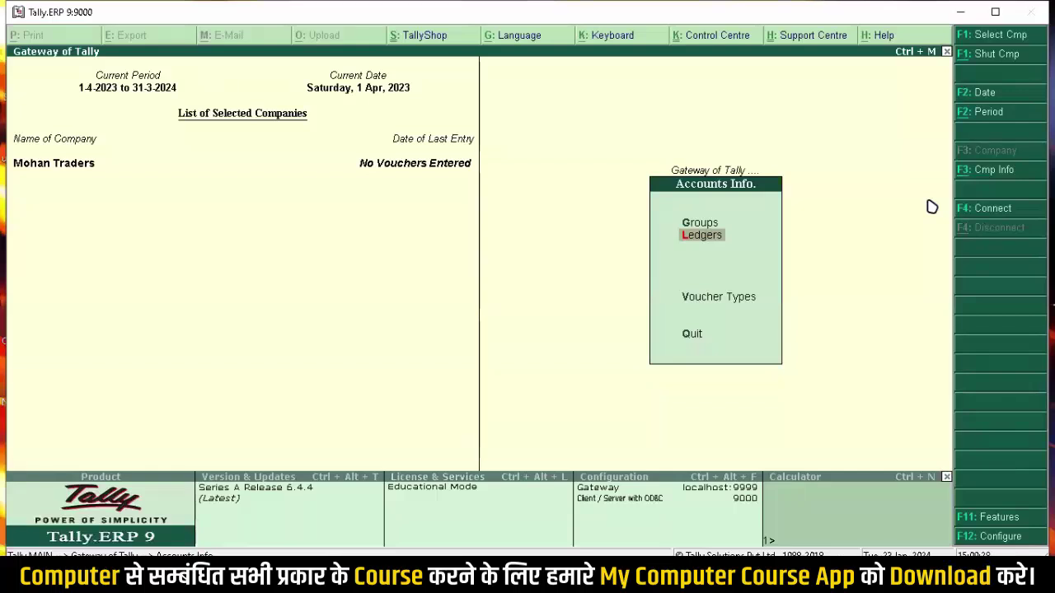
key(Return)
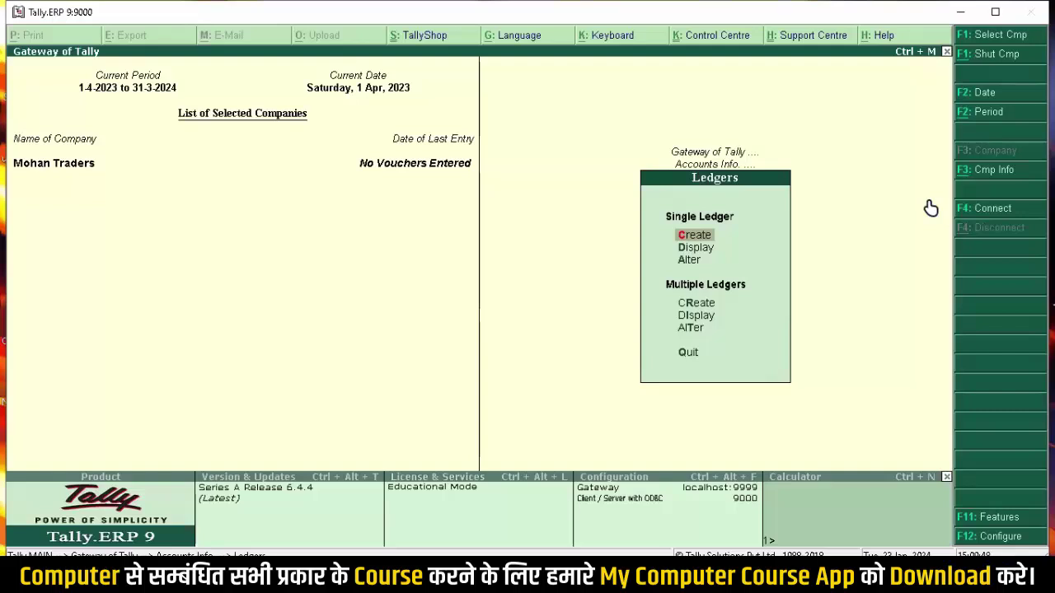
key(Down)
key(Down)
key(Down)
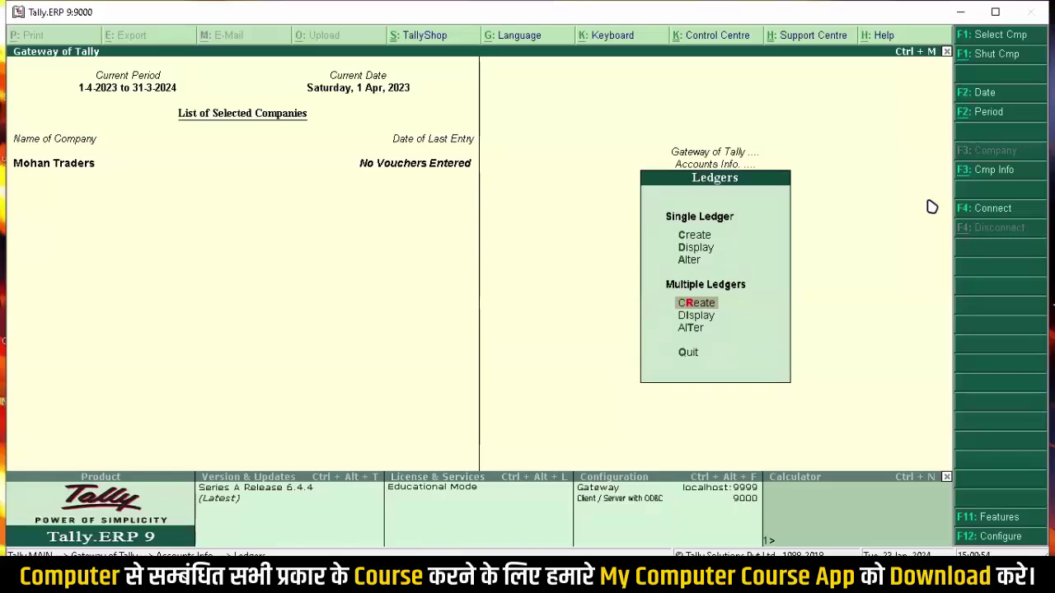
key(Down)
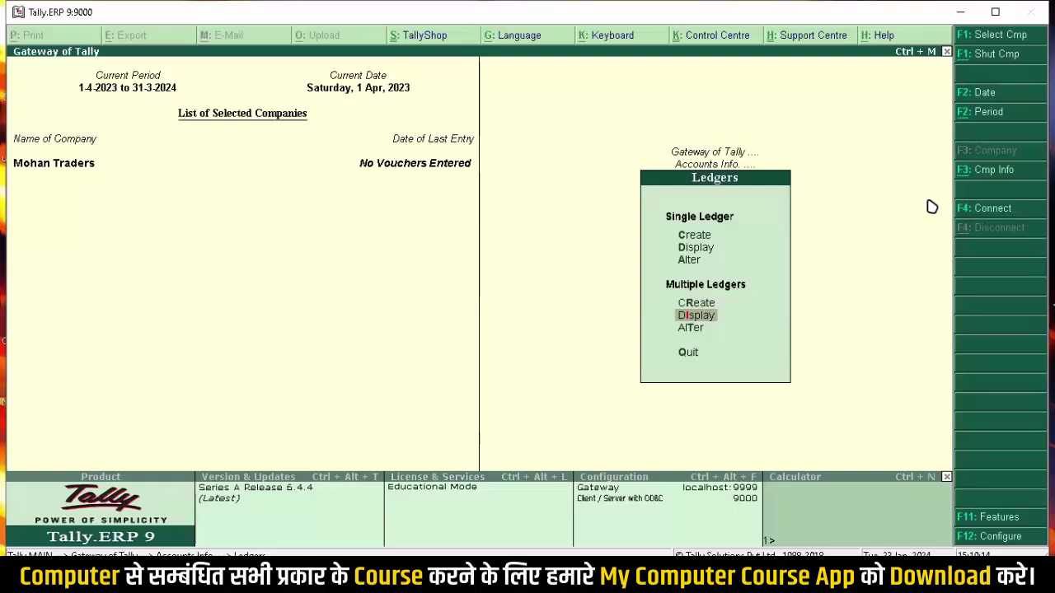
key(Return)
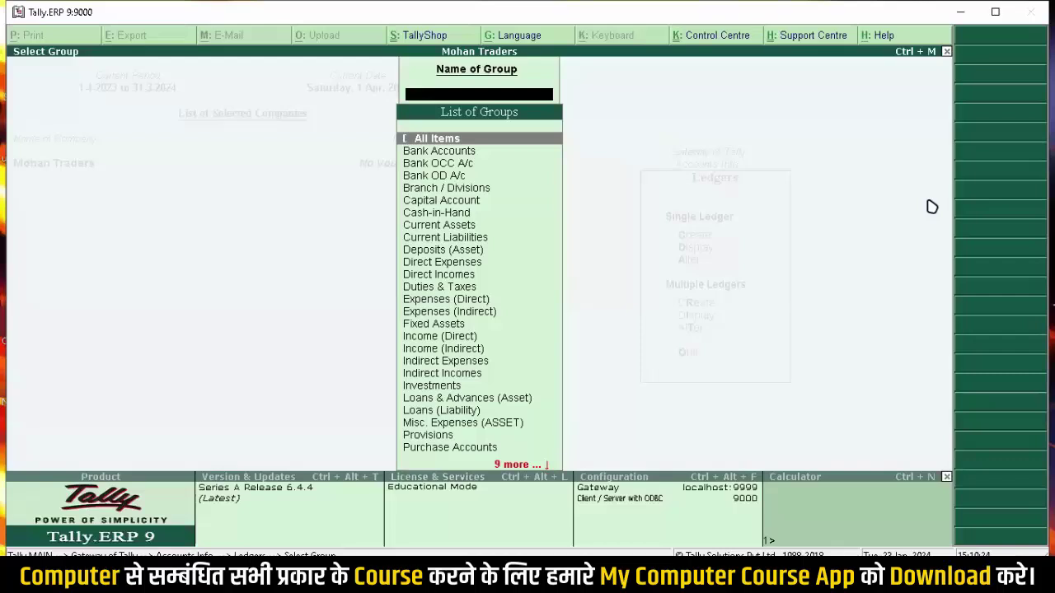
Step: Review the All Items ledgers, Cash and Profit & Loss A/c, then return to Ledgers
key(Return)
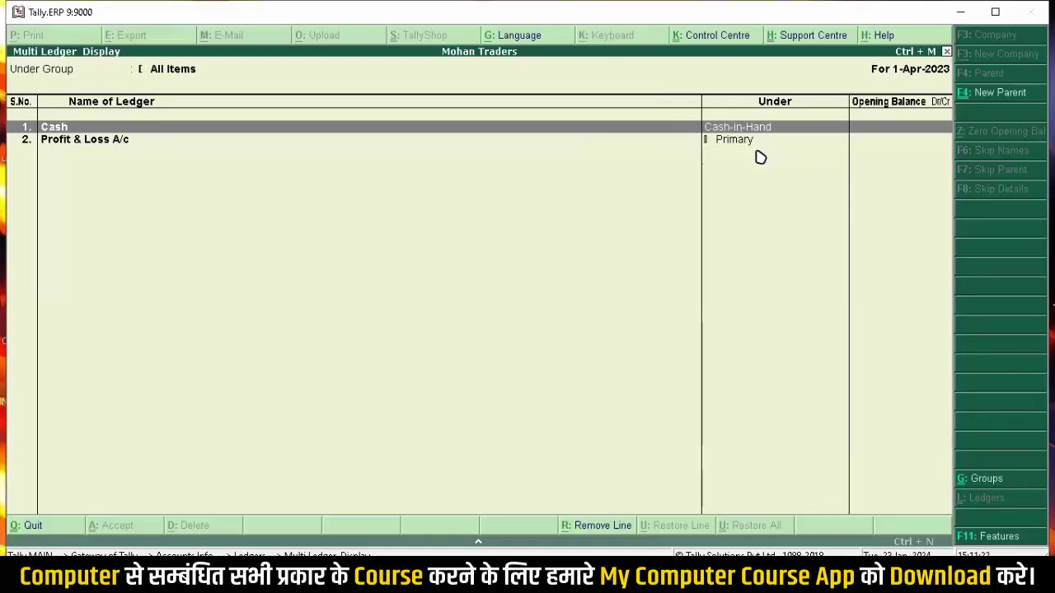
key(Escape)
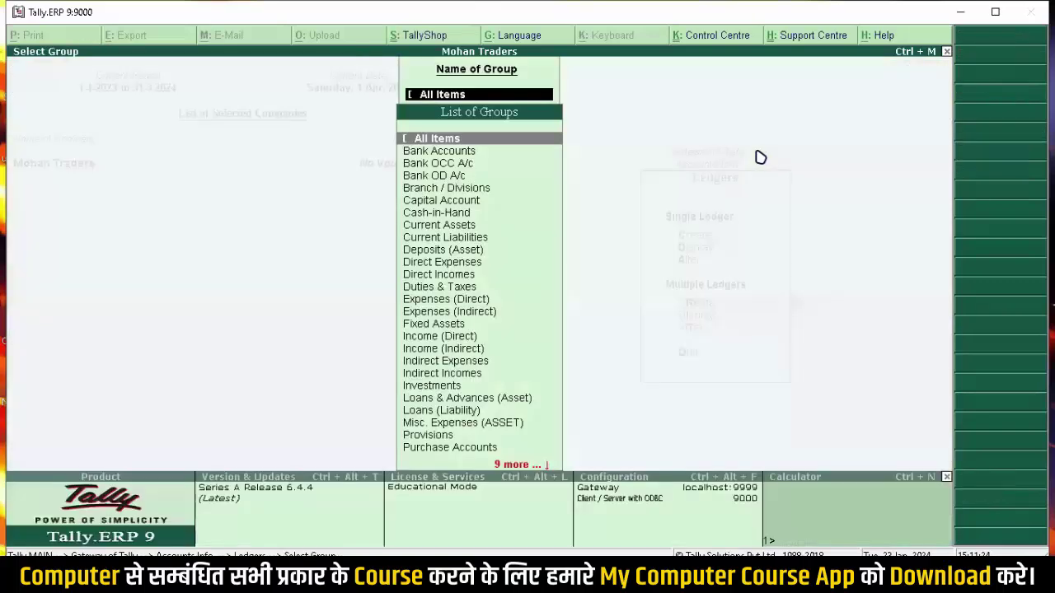
key(Escape)
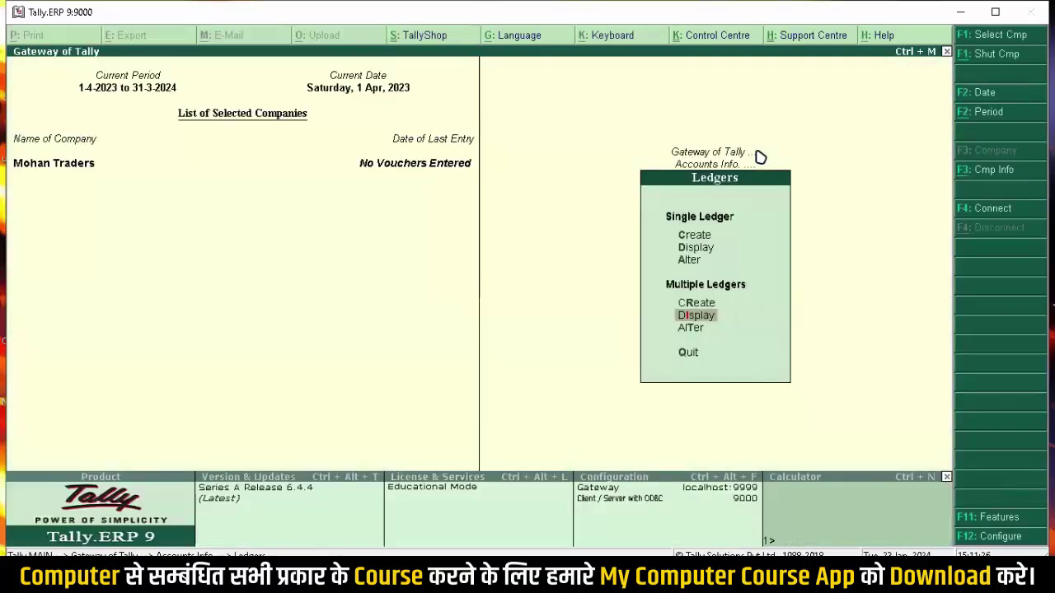
Step: Leave the Ledgers menu and reopen the Accounts Info submenu from the Gateway
key(Escape)
key(Escape)
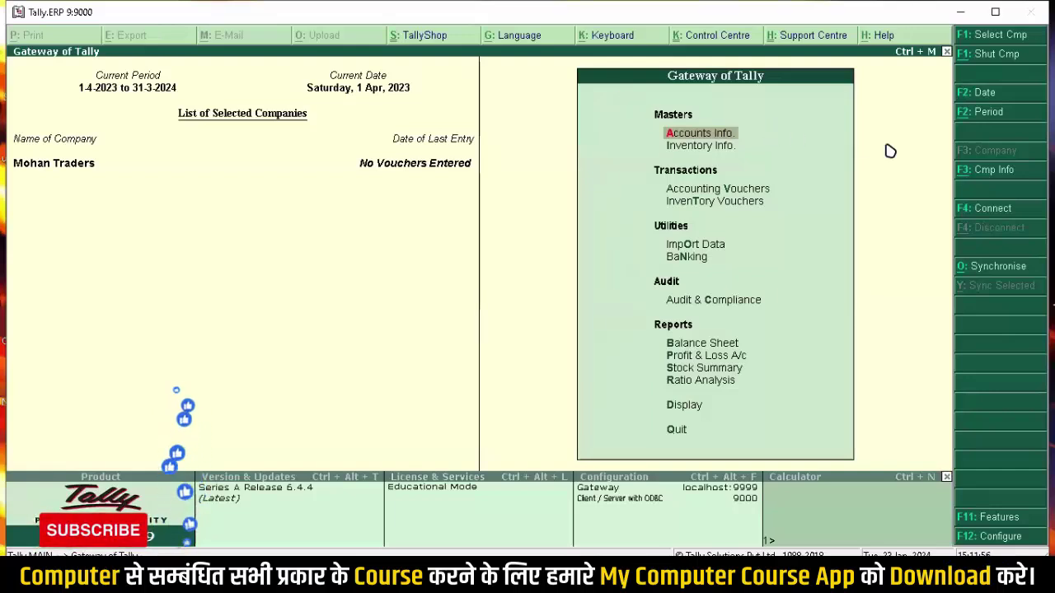
key(Return)
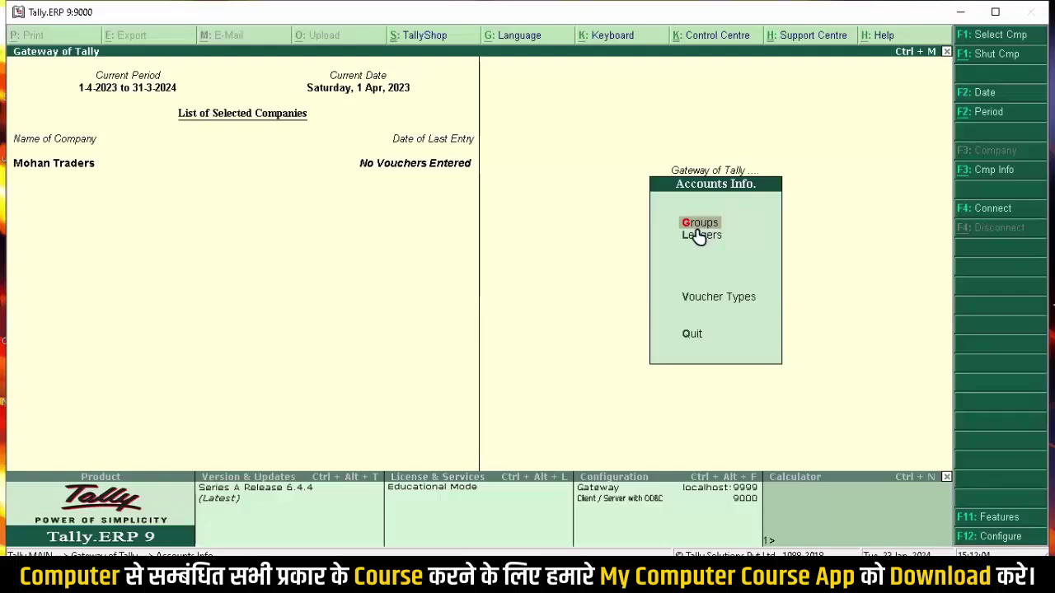
Step: Show Multiple Groups Display for All Items, listing 28 groups with their parents
click(695, 231)
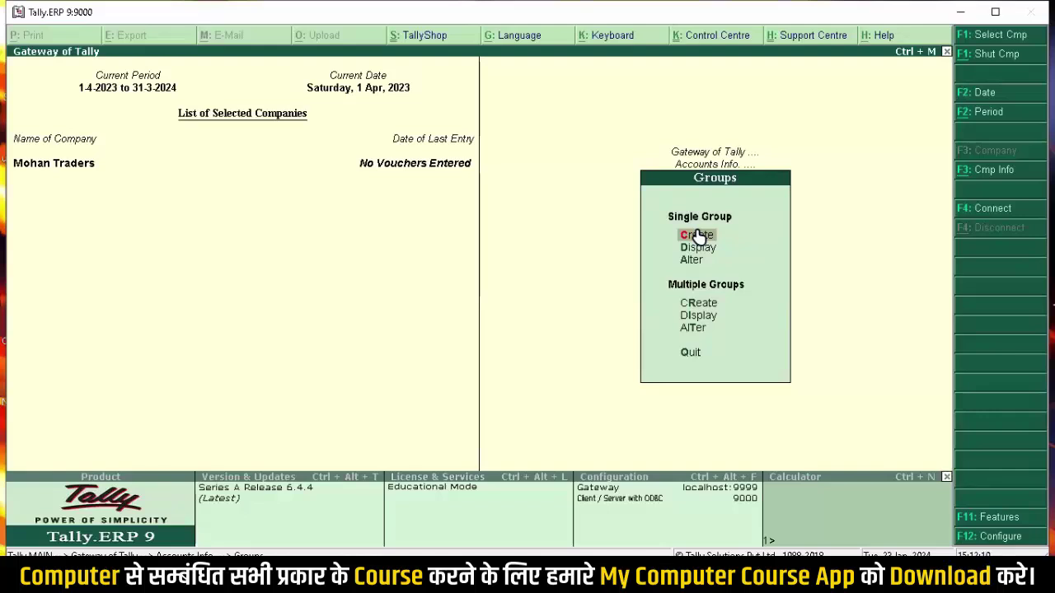
key(Down)
key(Down)
key(Down)
key(Down)
key(Return)
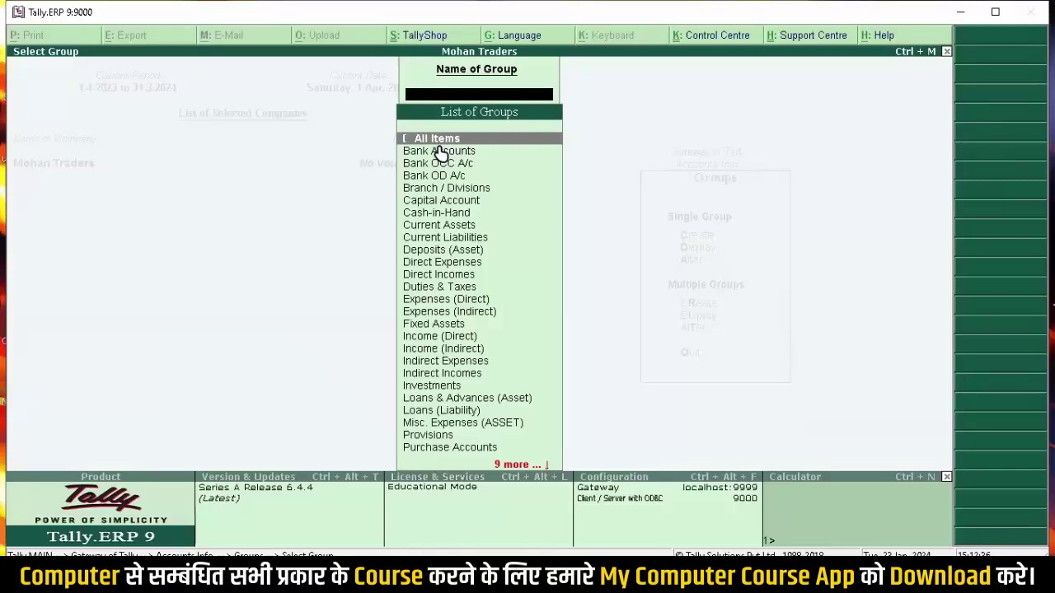
key(Return)
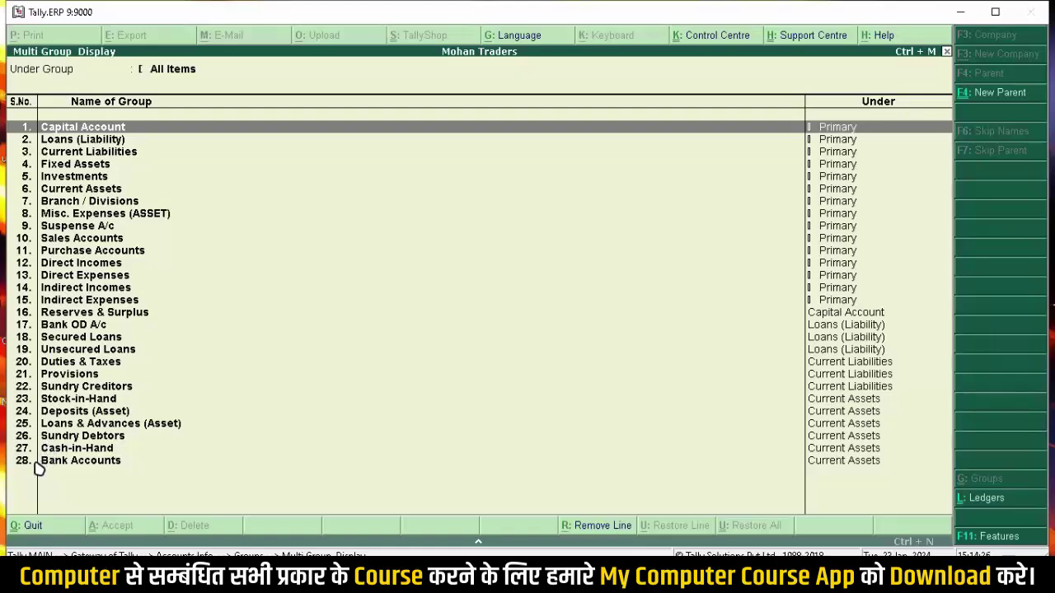
Step: Close the Multi Group Display, return to the Gateway of Tally and highlight Inventory Info
key(Escape)
key(Escape)
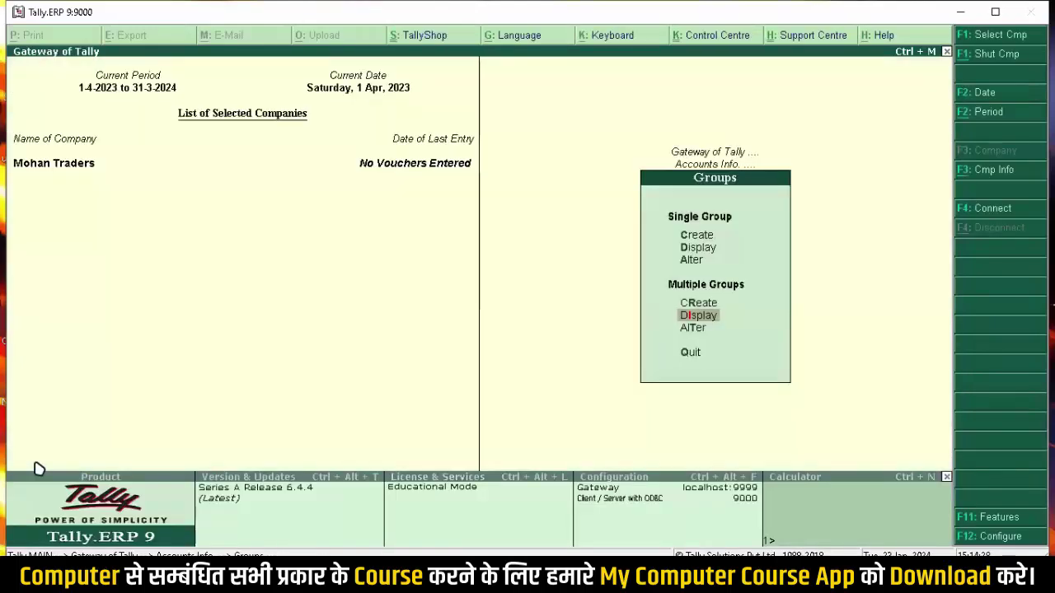
key(Escape)
key(Escape)
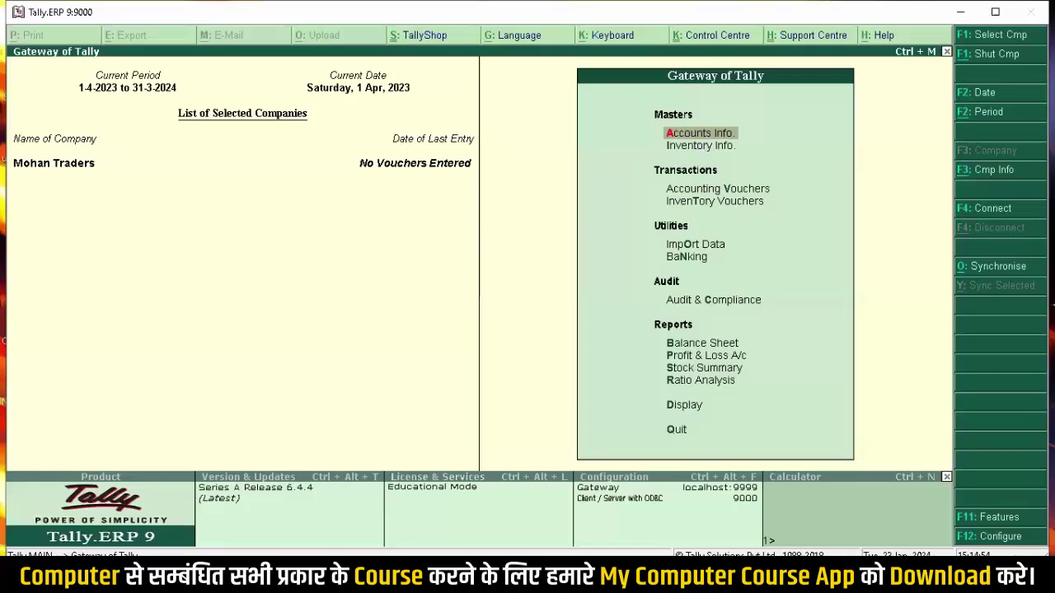
key(Down)
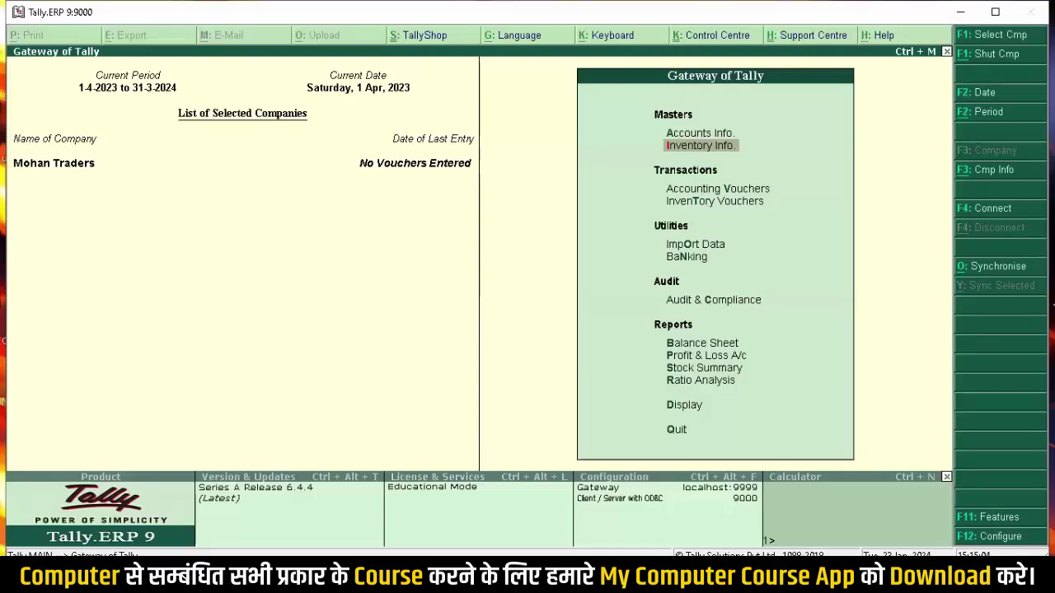
key(Return)
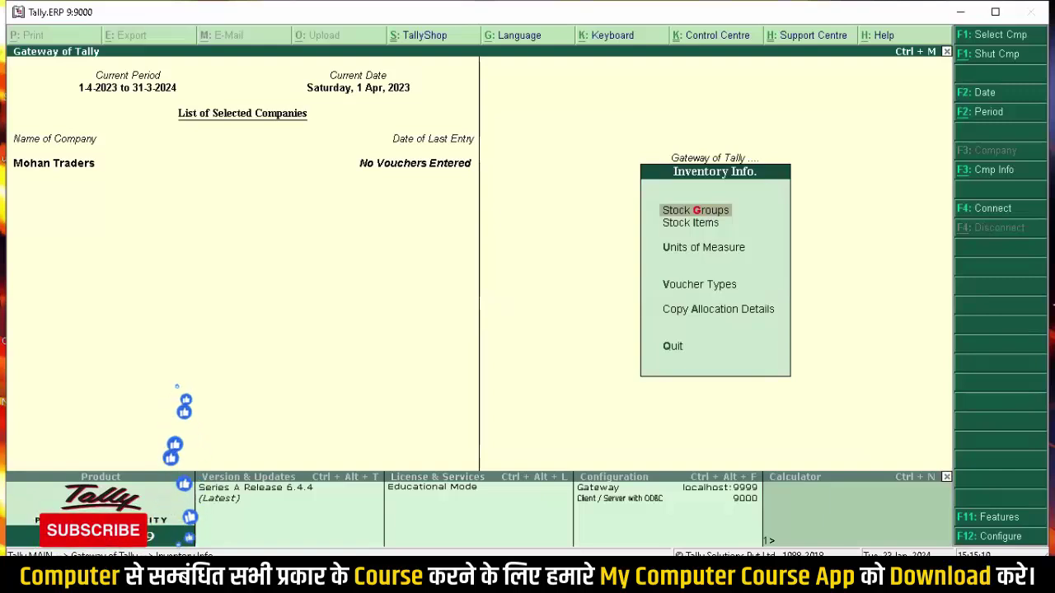
key(Down)
key(Down)
key(Down)
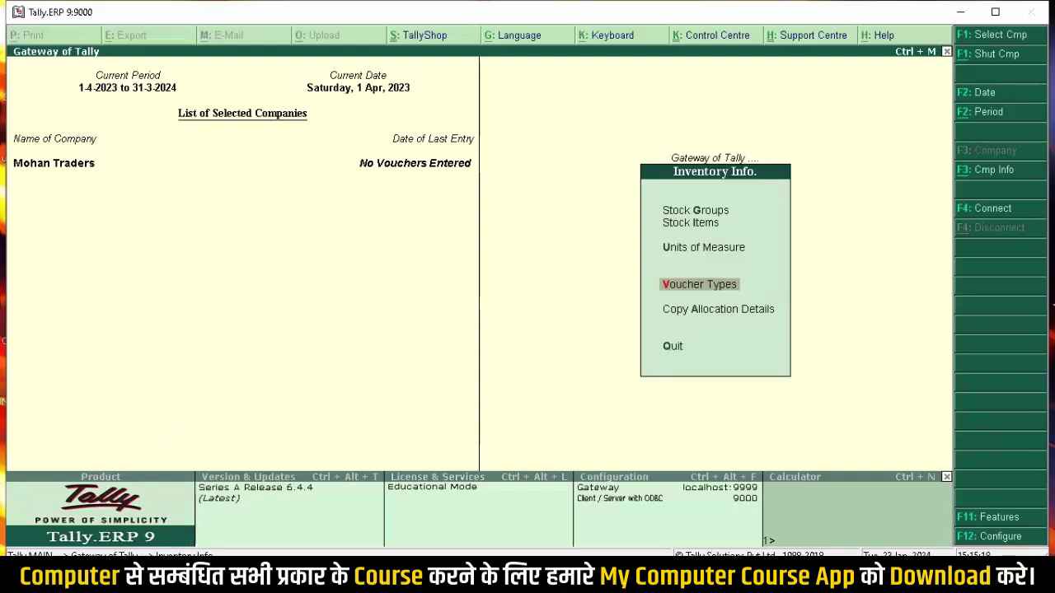
key(Return)
key(Down)
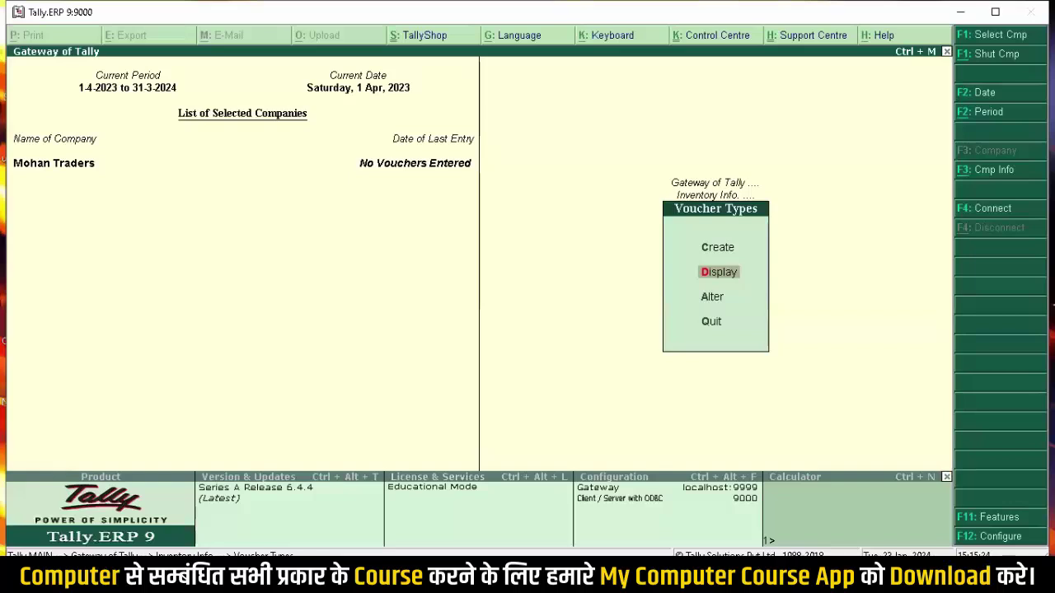
key(Return)
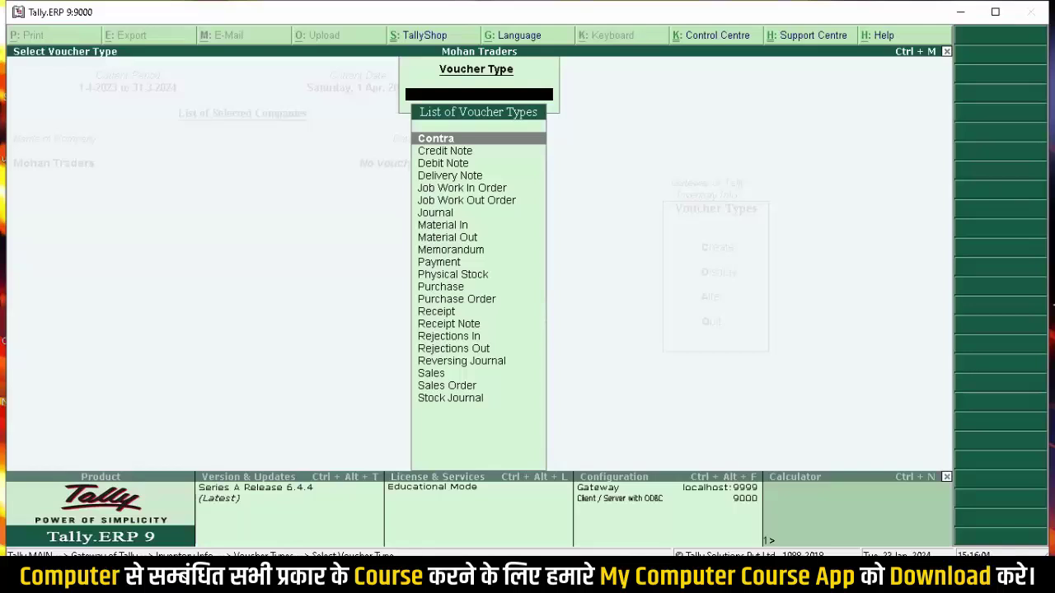
key(Escape)
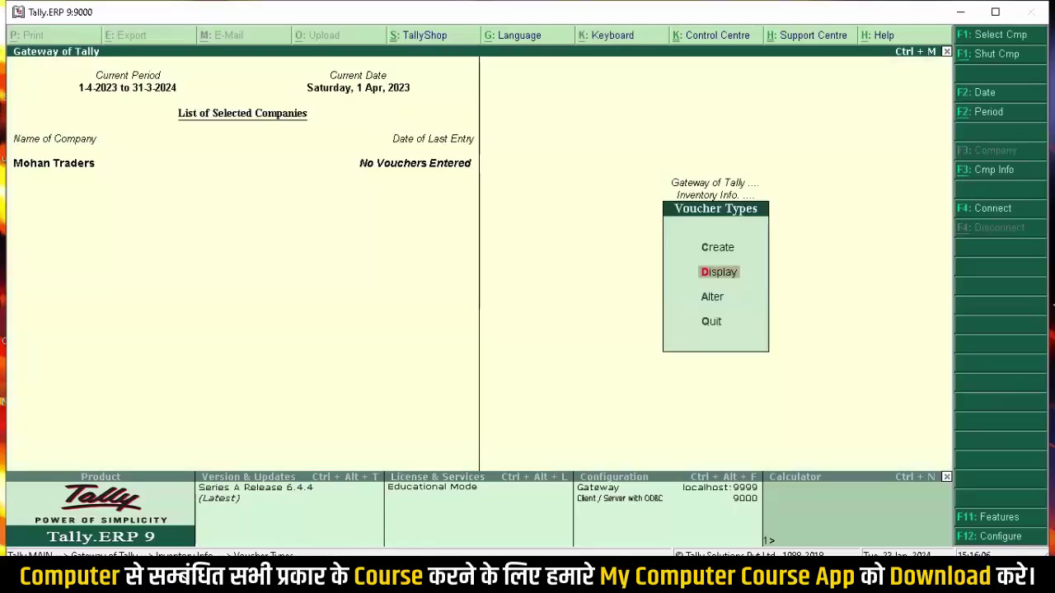
key(Escape)
key(Escape)
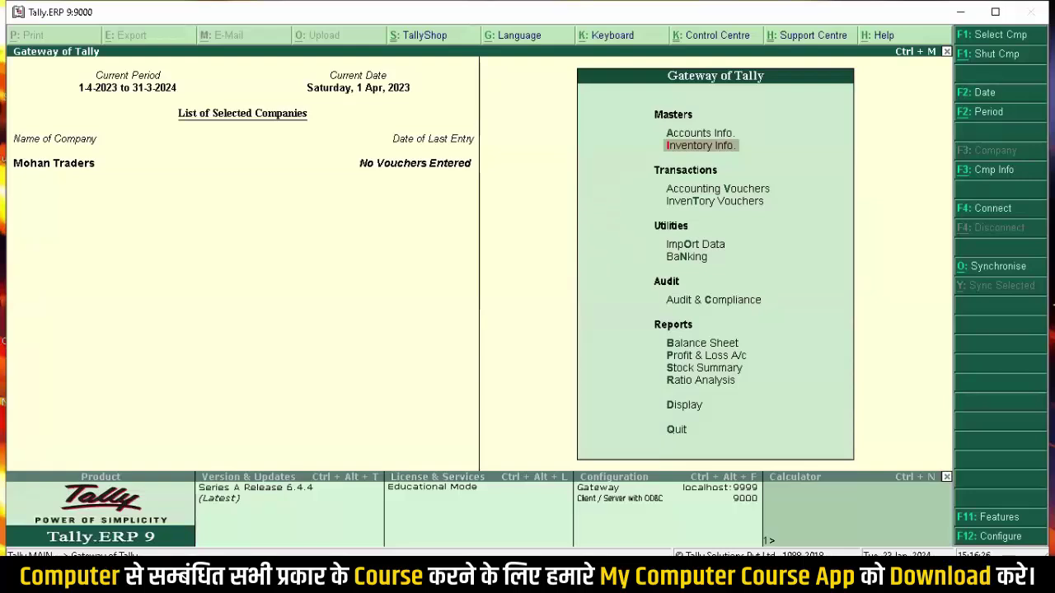
Step: Decline the Quit prompt twice, then leave Tally for the Windows desktop
key(Escape)
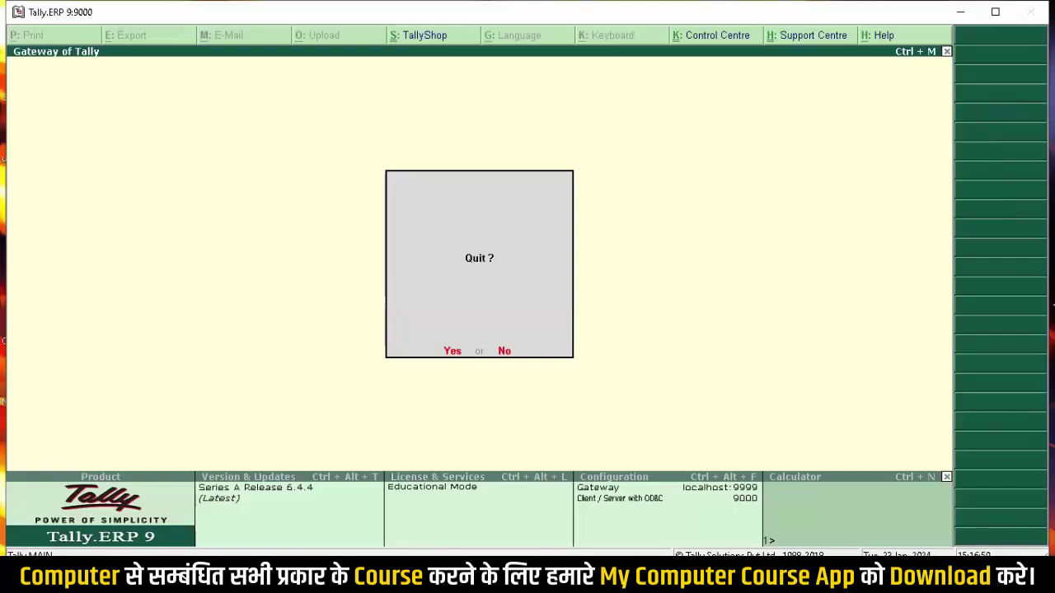
key(n)
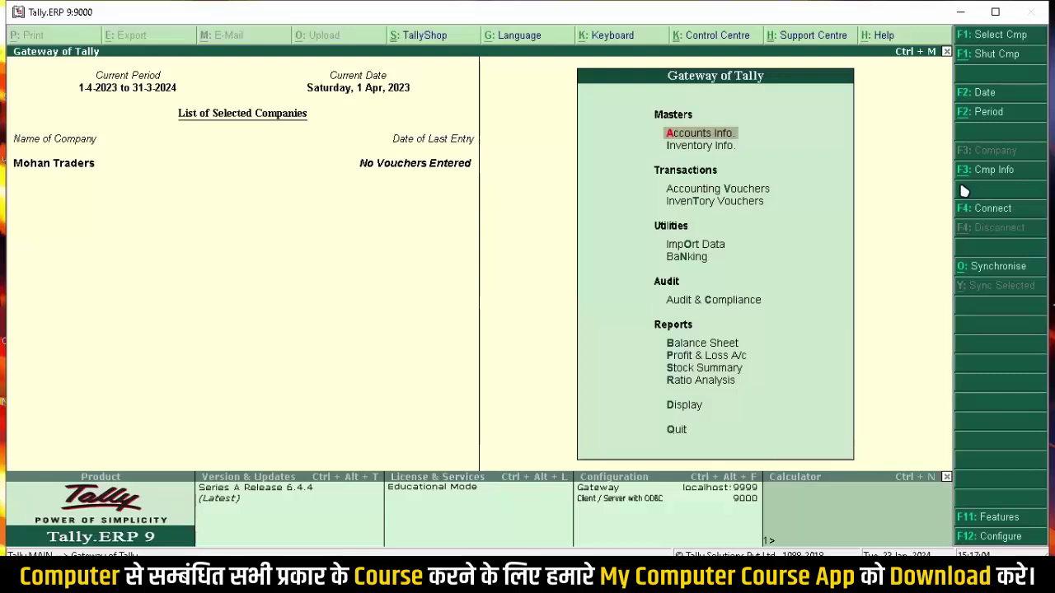
key(Escape)
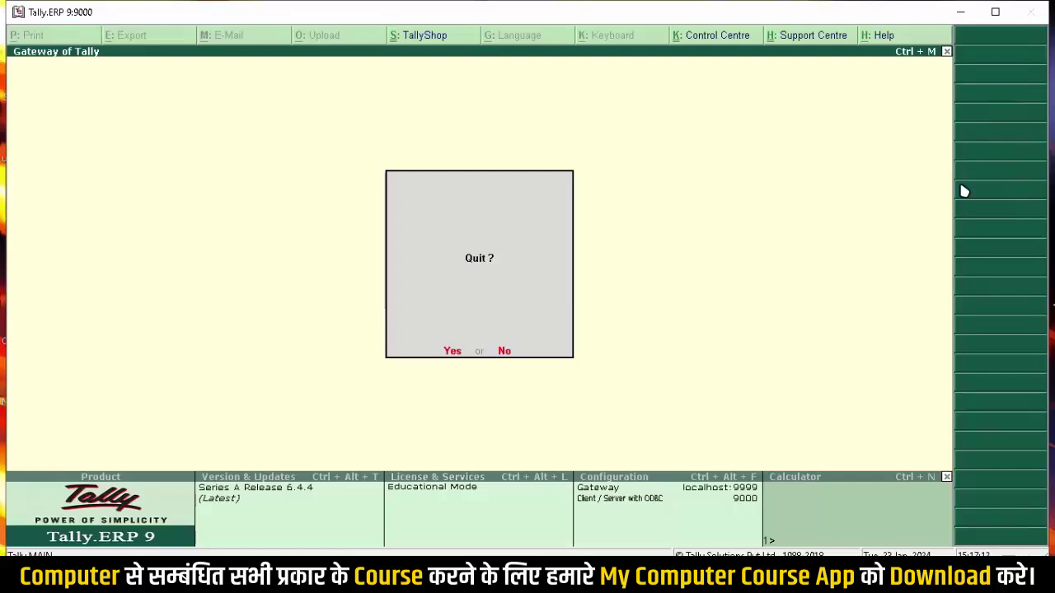
key(n)
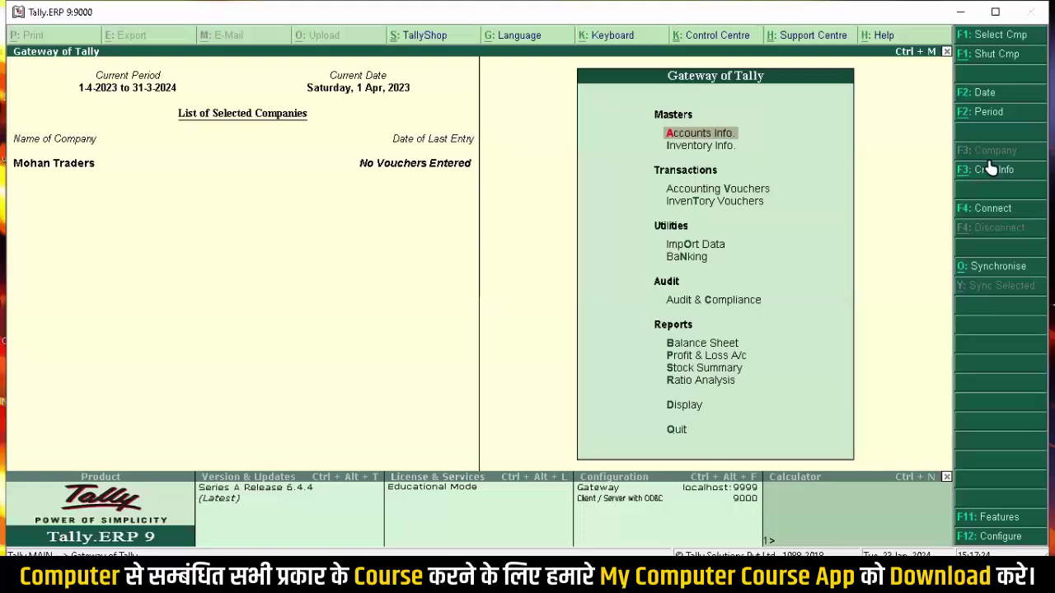
key(super+d)
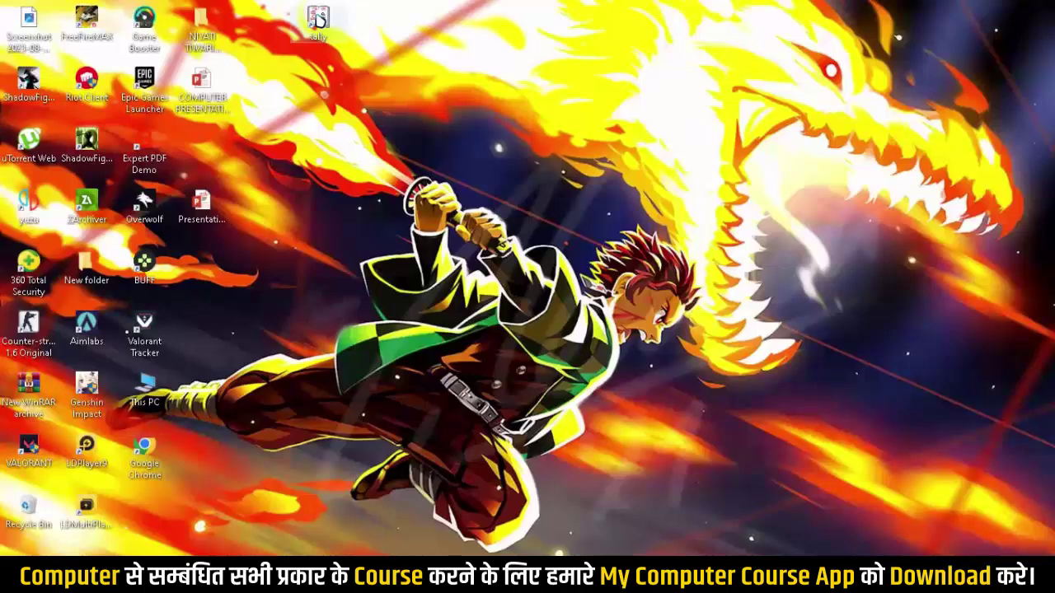
Step: Relaunch Tally.ERP 9 from the desktop in Educational Mode, skipping the TallyVault password prompt
click(318, 18)
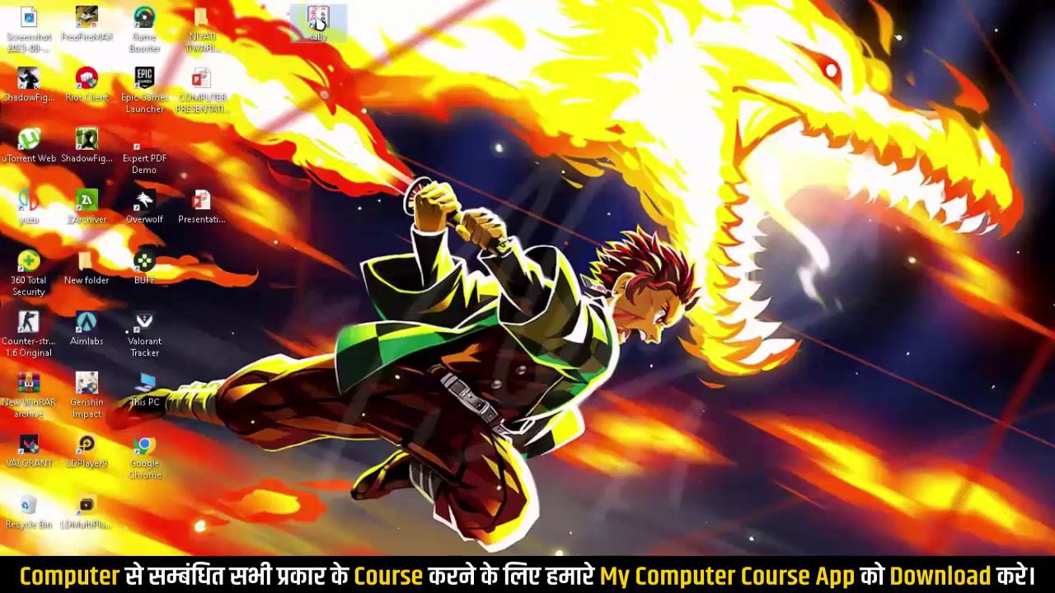
double_click(318, 20)
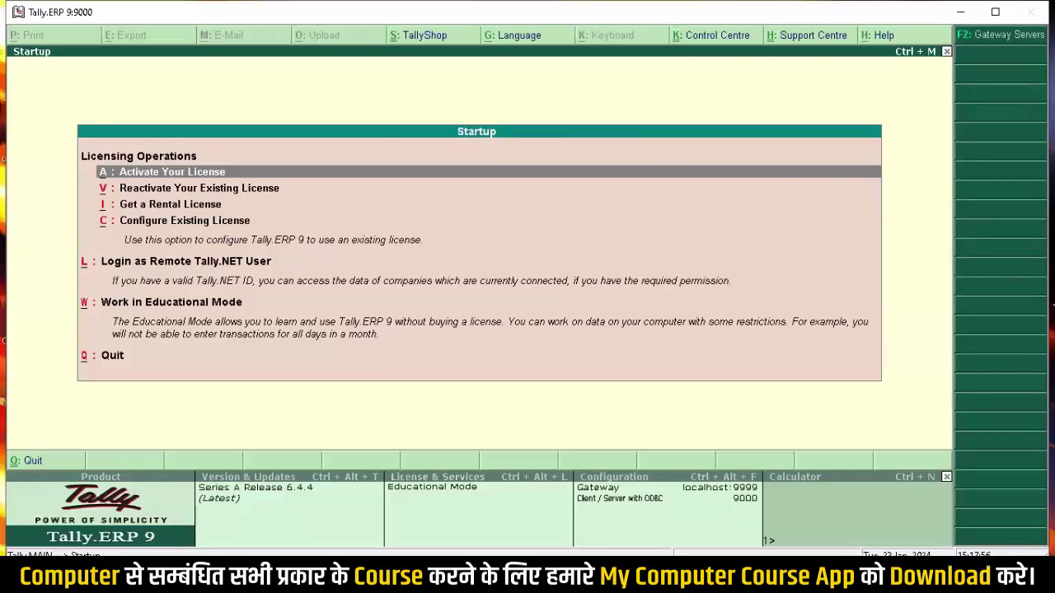
key(Down)
key(Down)
key(Down)
key(Down)
key(Down)
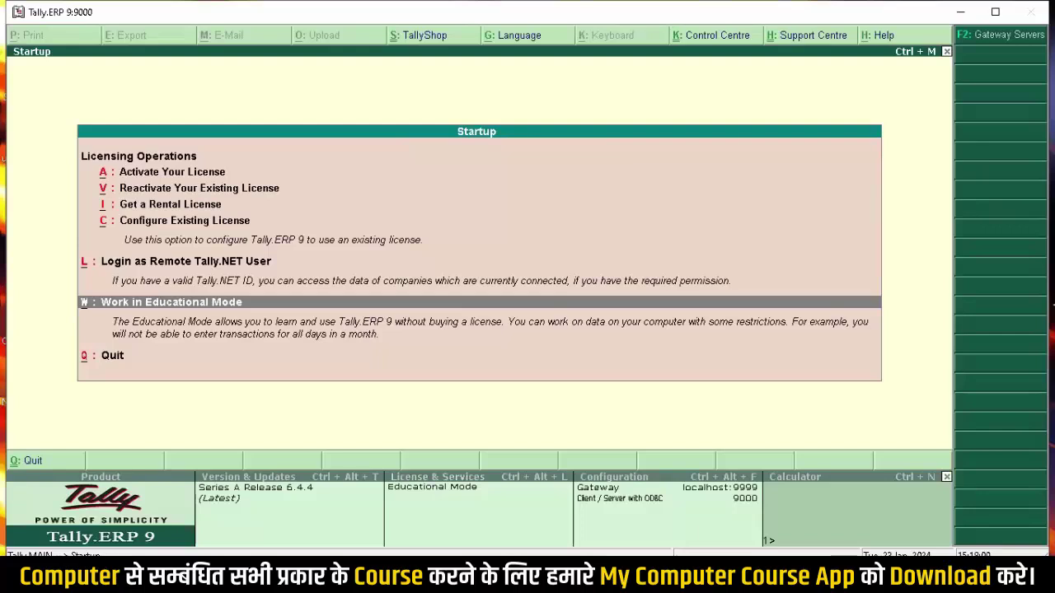
key(Return)
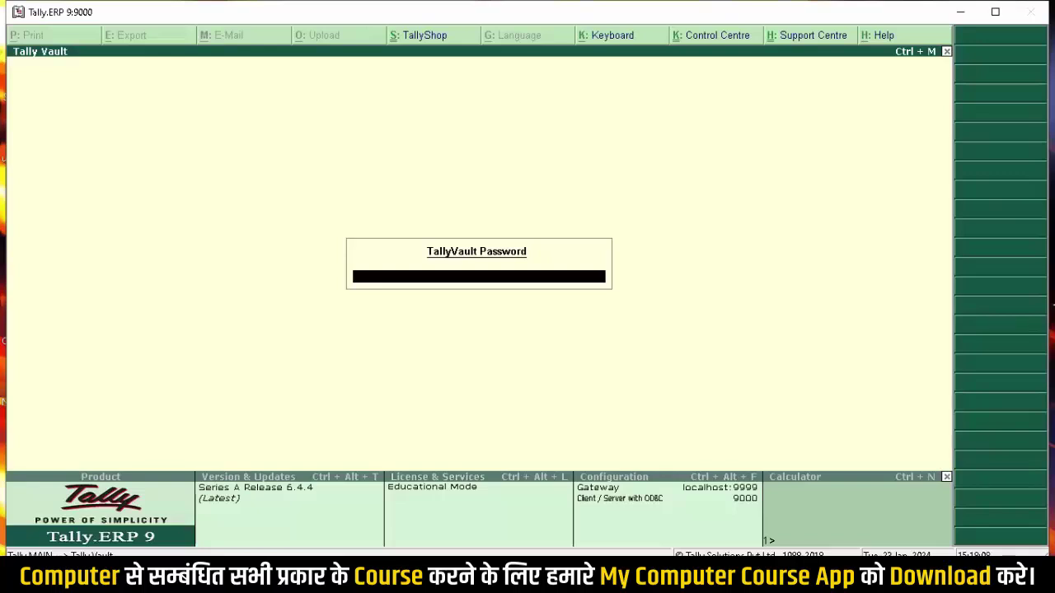
key(Return)
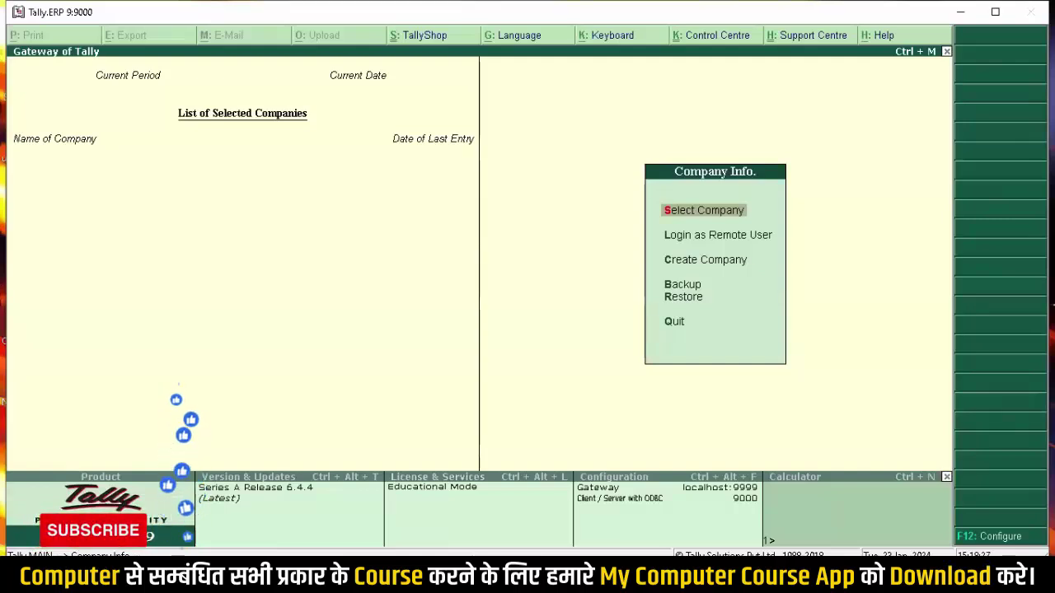
Step: Select the encrypted company from List of Companies and enter its TallyVault password
key(Return)
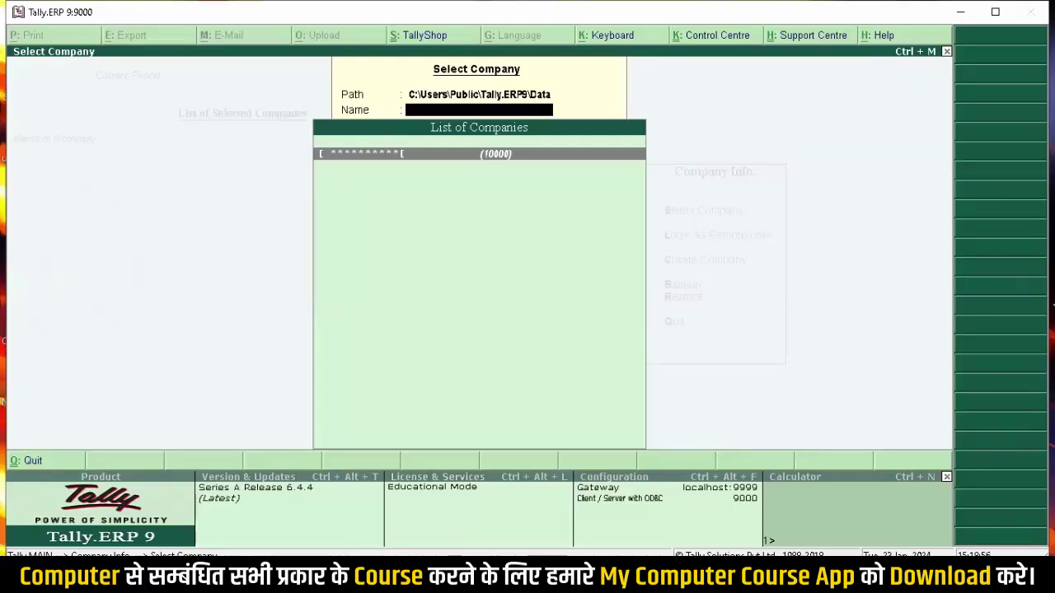
key(Return)
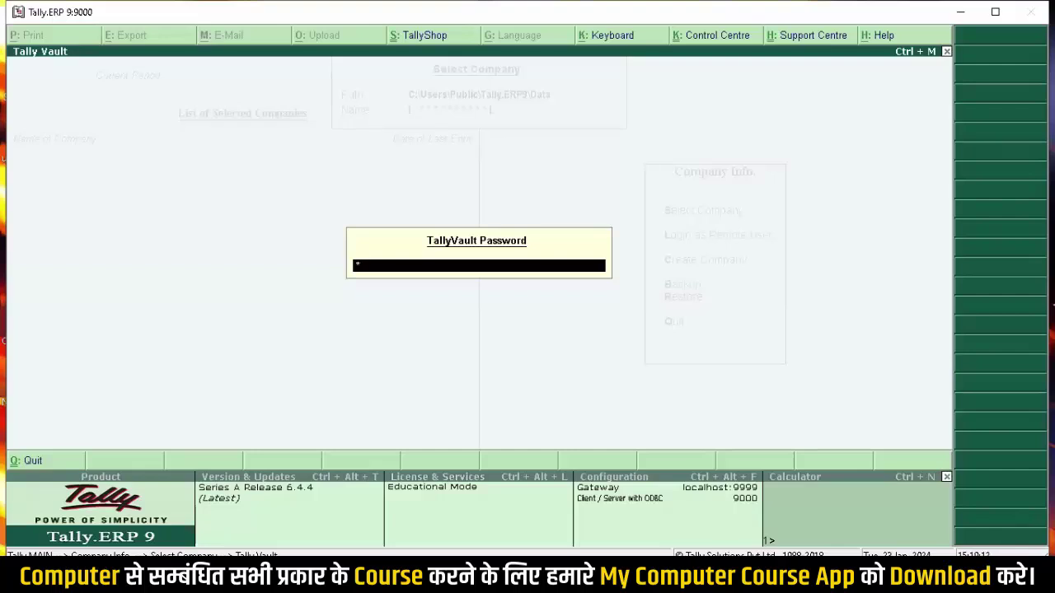
text(4)
key(Return)
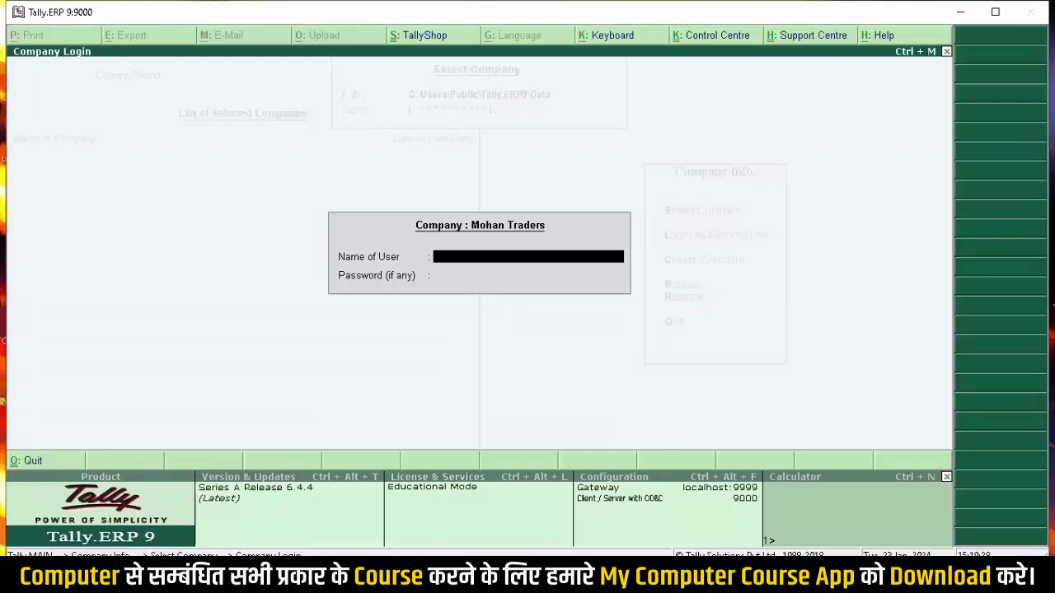
Step: Log in to Mohan Traders with the user name and password
text(abhishek)
key(Return)
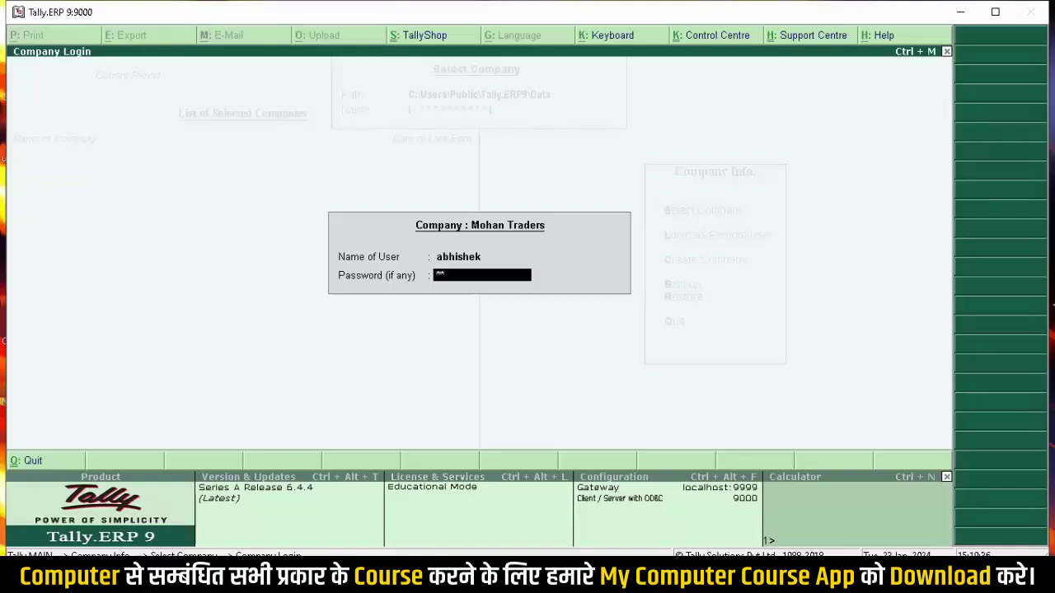
key(Return)
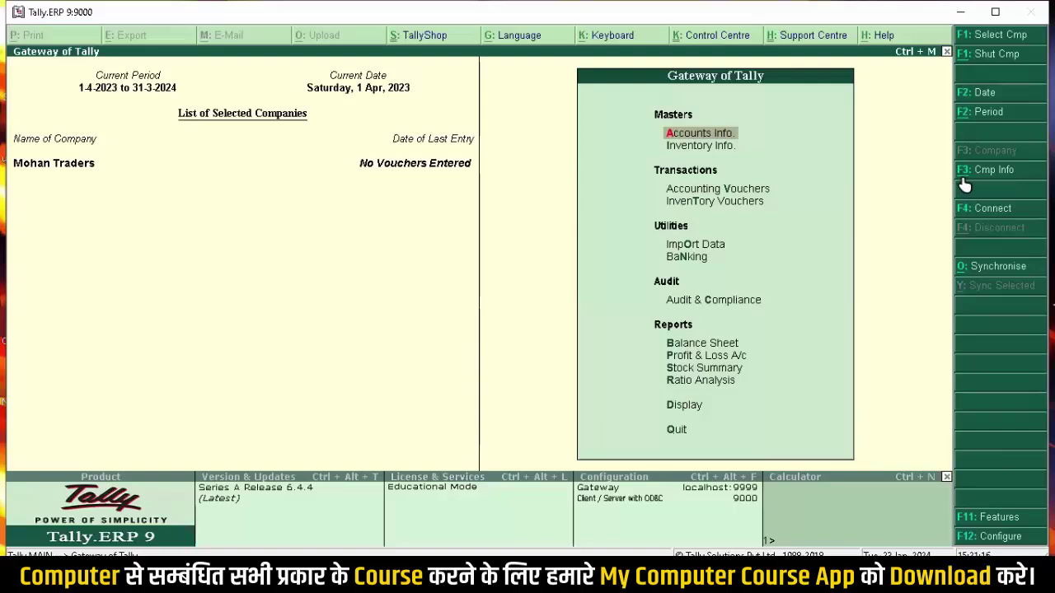
Step: Open Company Info, cancel Select Company, and browse the options to highlight Alter
click(962, 177)
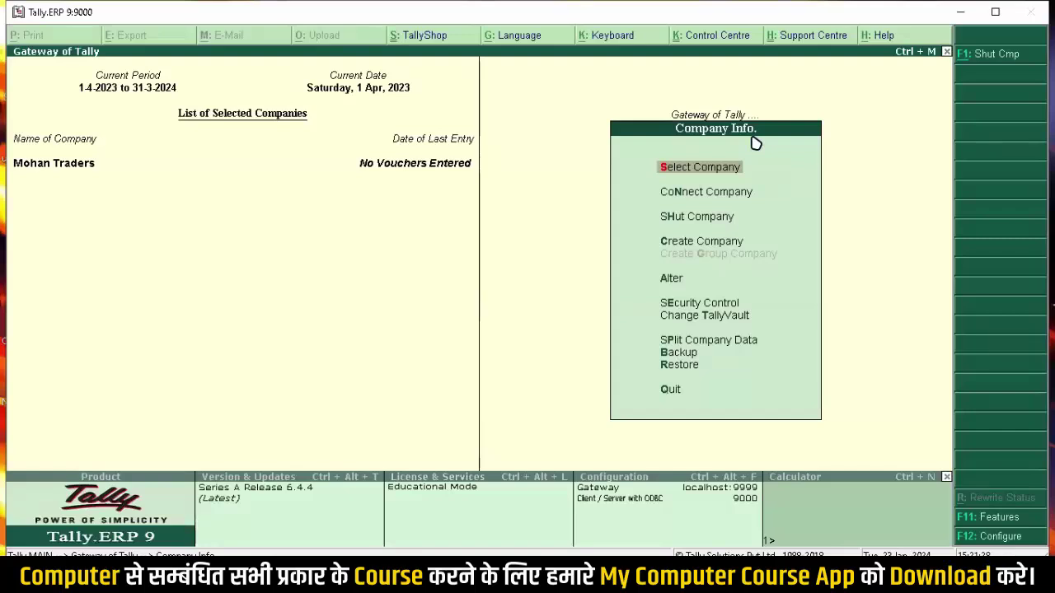
click(674, 168)
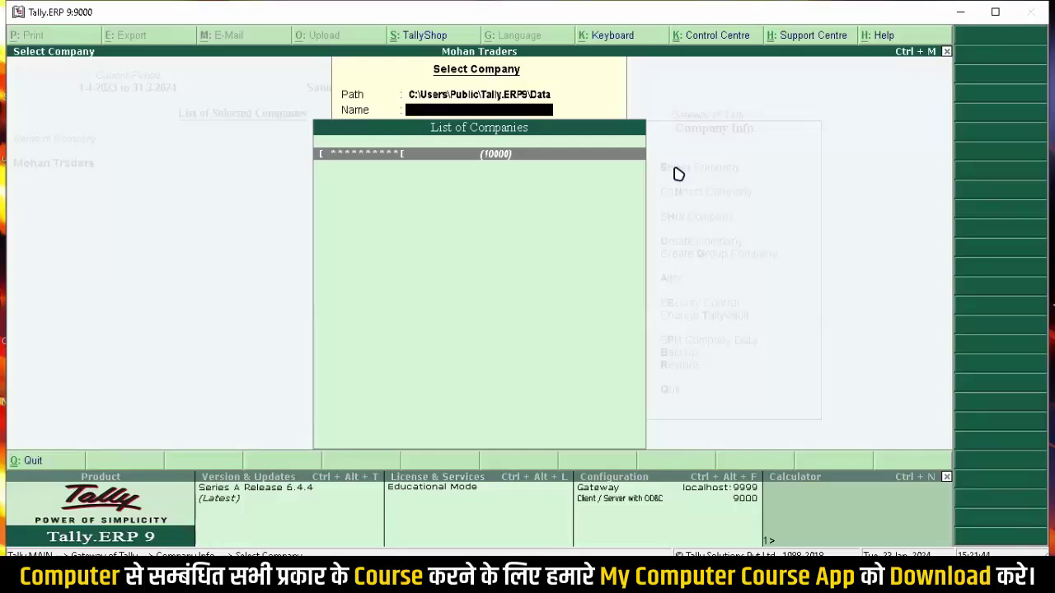
key(Escape)
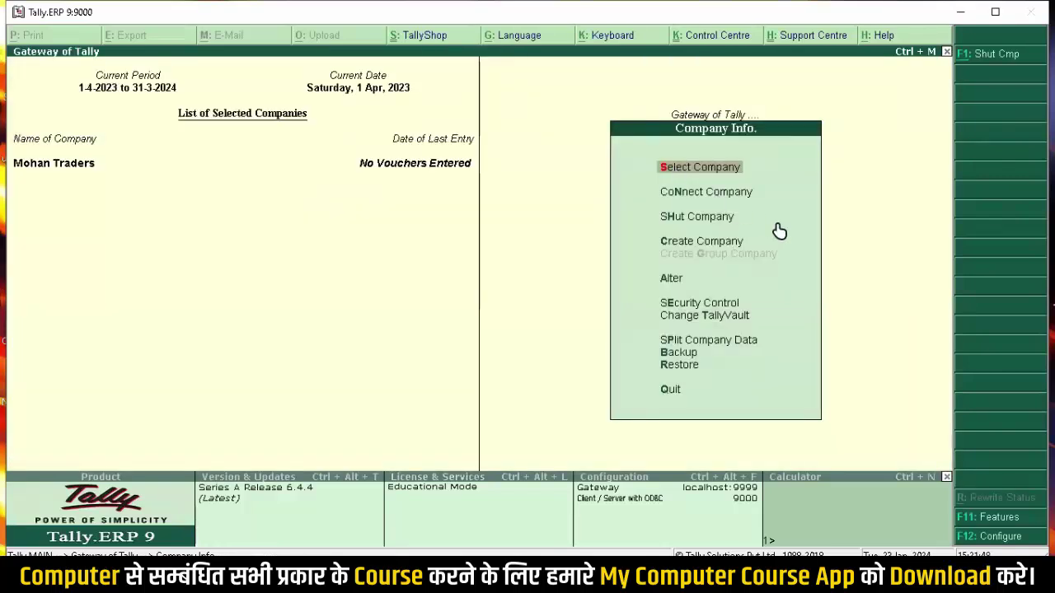
key(Down)
key(Down)
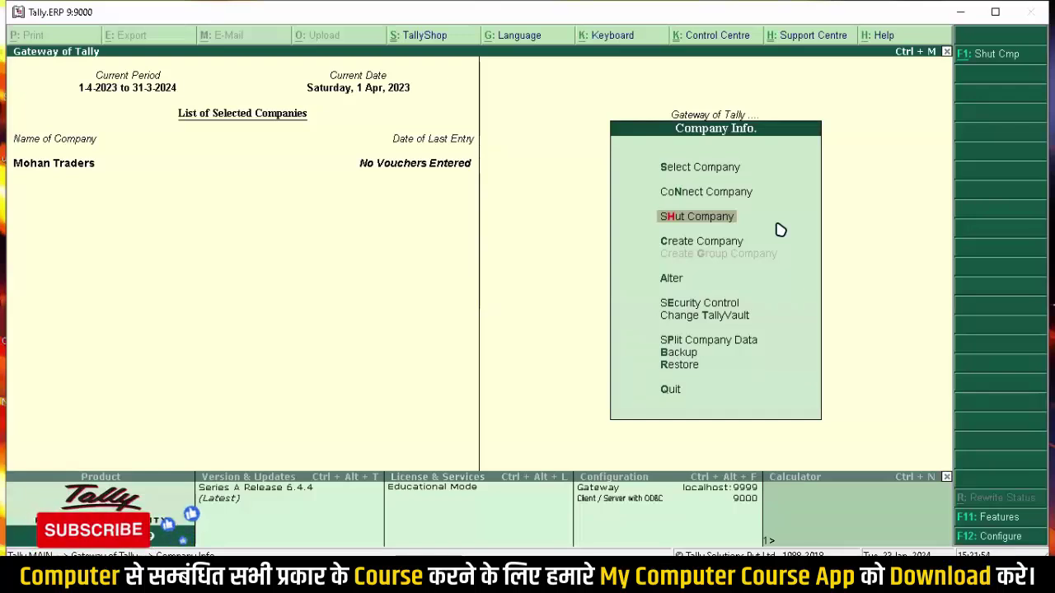
key(Down)
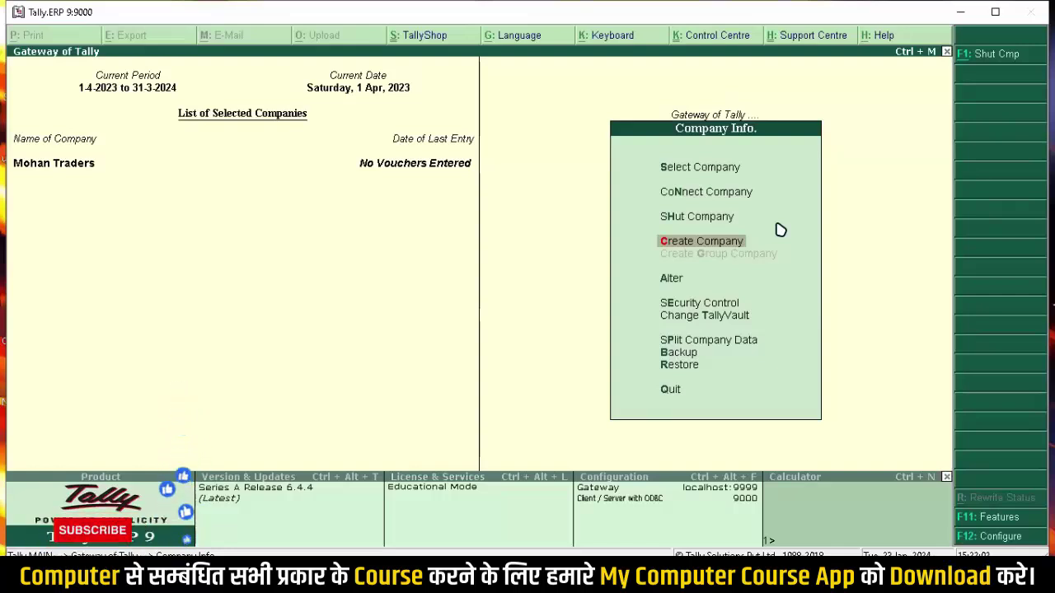
key(Down)
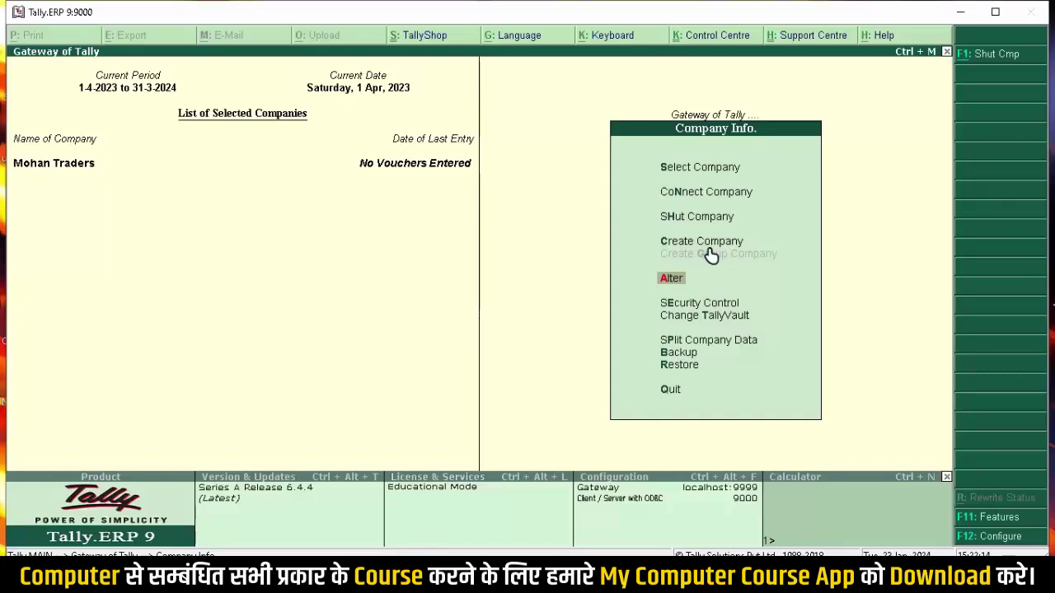
key(Down)
key(Down)
key(Down)
key(Down)
key(Down)
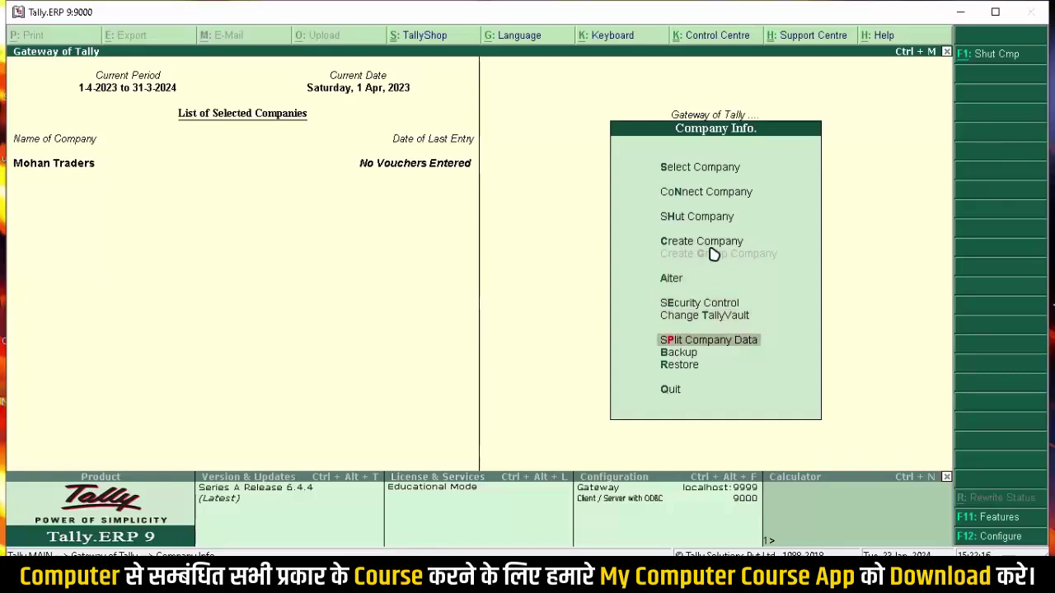
key(Up)
key(Up)
key(Up)
key(Up)
key(Up)
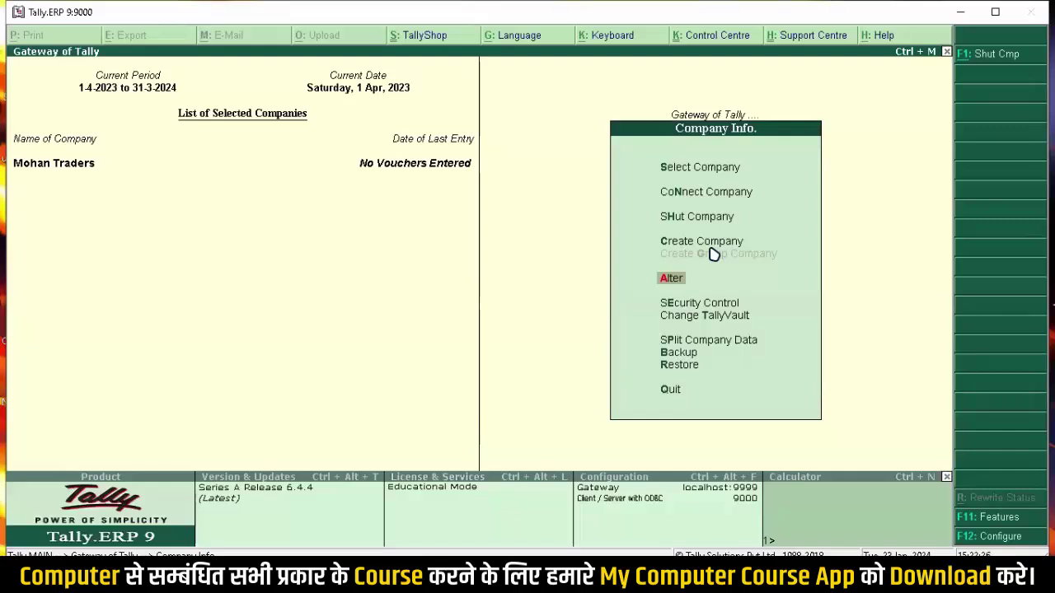
key(Down)
key(Up)
Step: Open Mohan Traders in the Company Alteration form
key(Return)
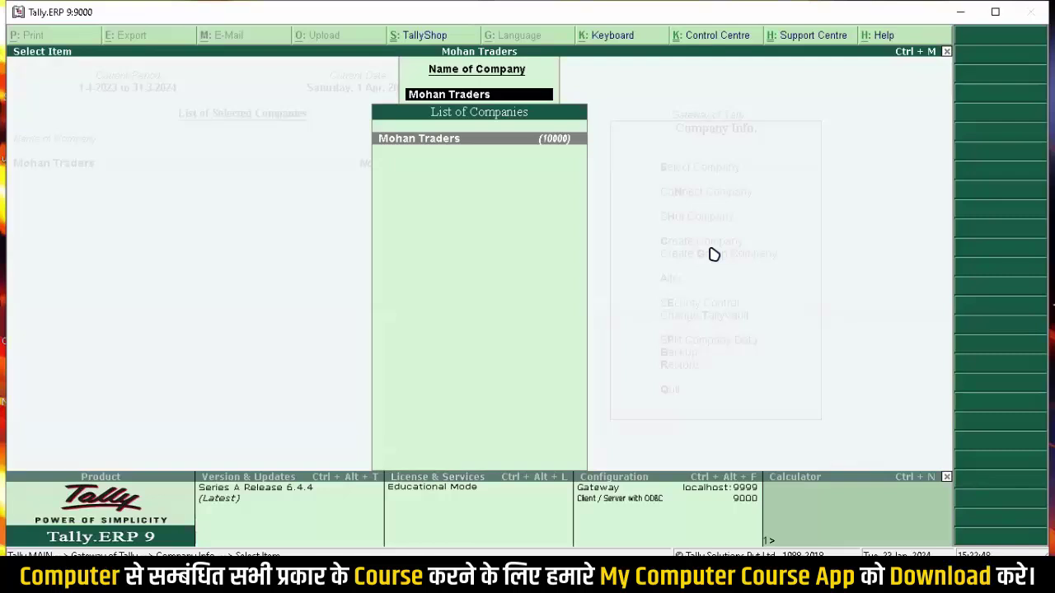
key(Return)
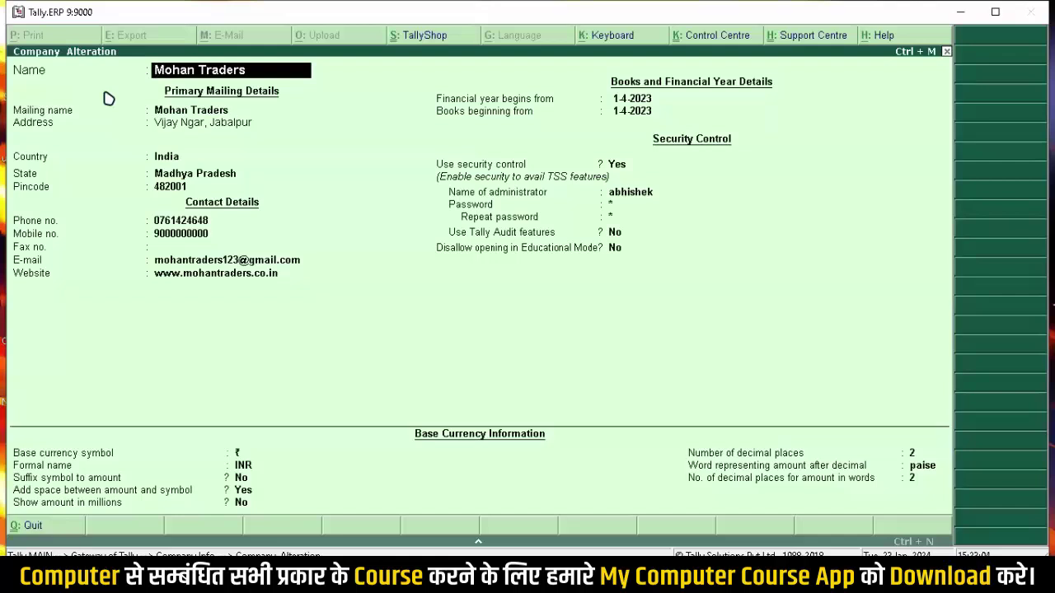
Step: Rename the company from Mohan Traders to Mohan & Sons
key(Return)
key(Up)
key(BackSpace)
key(BackSpace)
key(BackSpace)
key(BackSpace)
key(BackSpace)
key(BackSpace)
key(BackSpace)
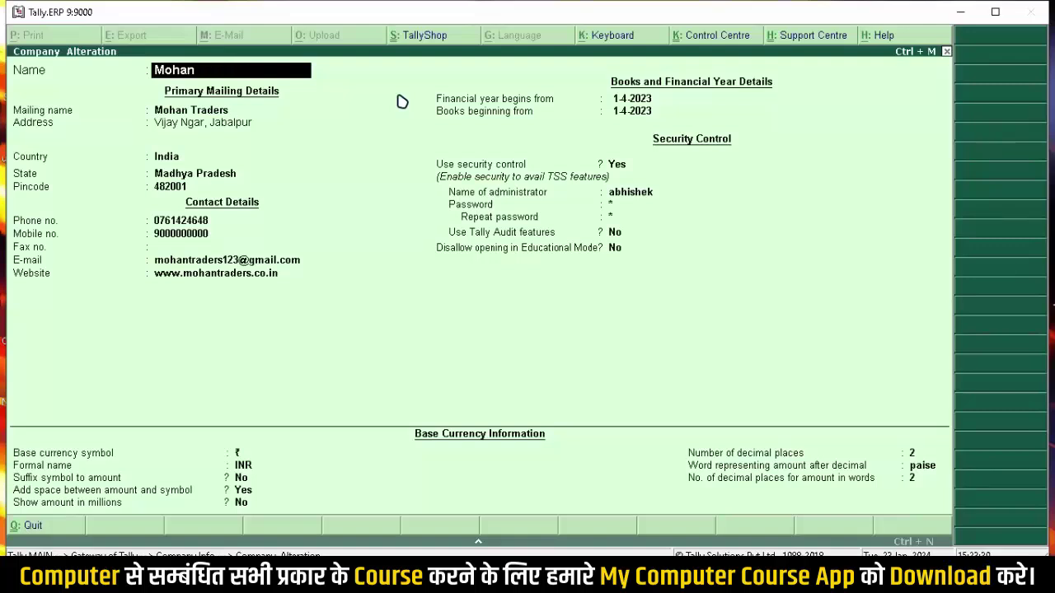
text(& Sons)
key(Return)
key(Return)
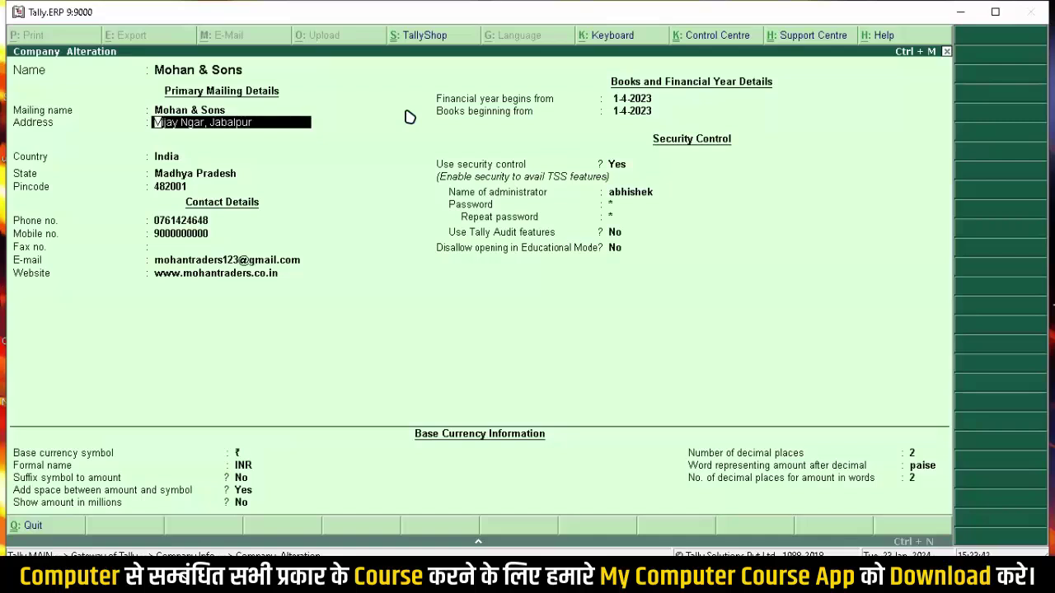
Step: Enter the company's new address and mobile number, moving down to the last field
text(Ranj)
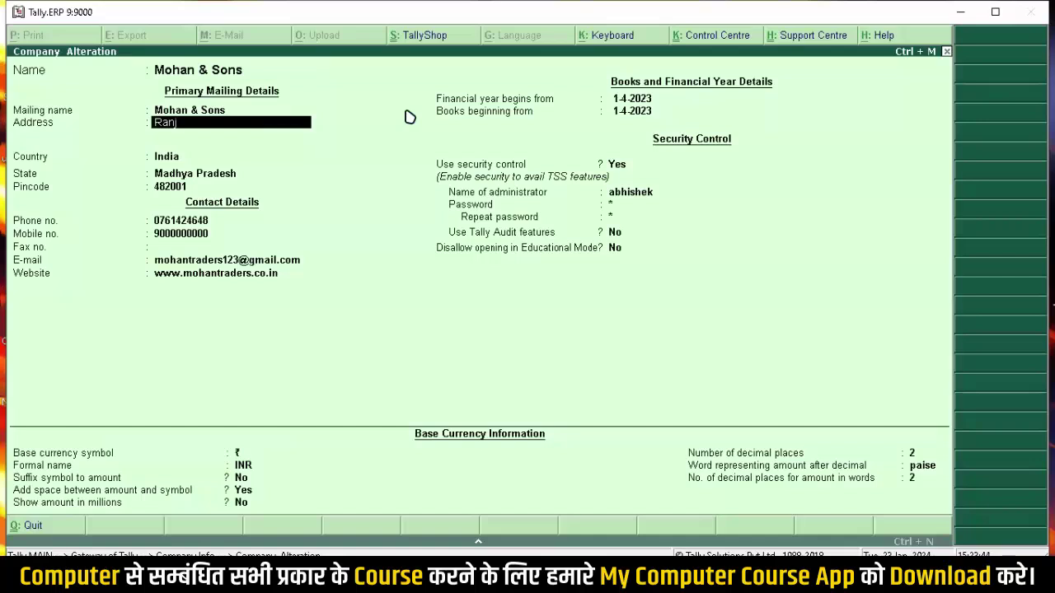
text(hi, Jabalpur)
key(Return)
key(Return)
key(Return)
key(Return)
key(Return)
key(Return)
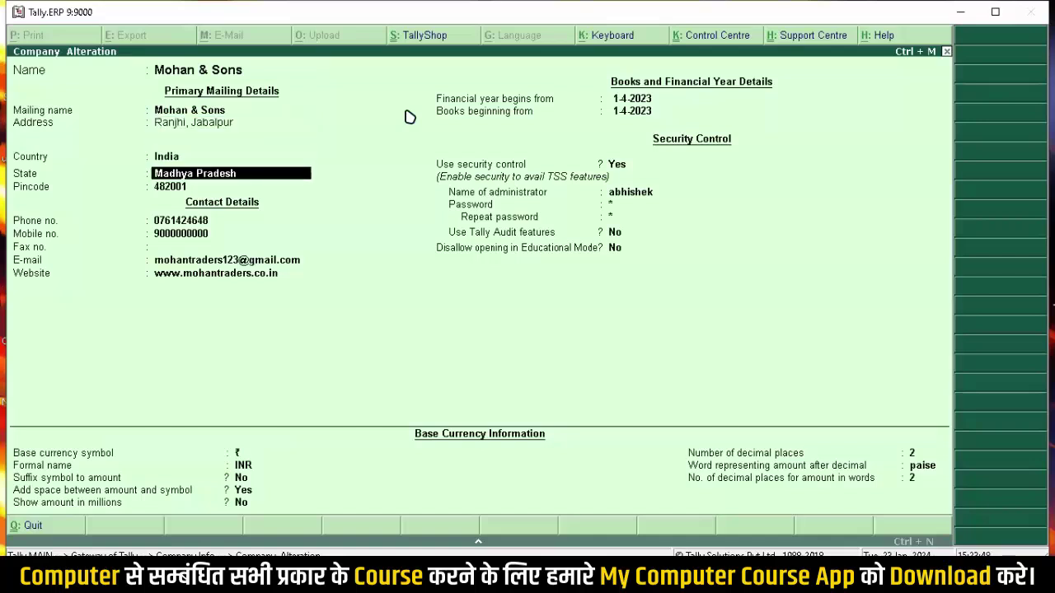
key(Return)
key(Return)
key(Return)
key(Return)
key(Return)
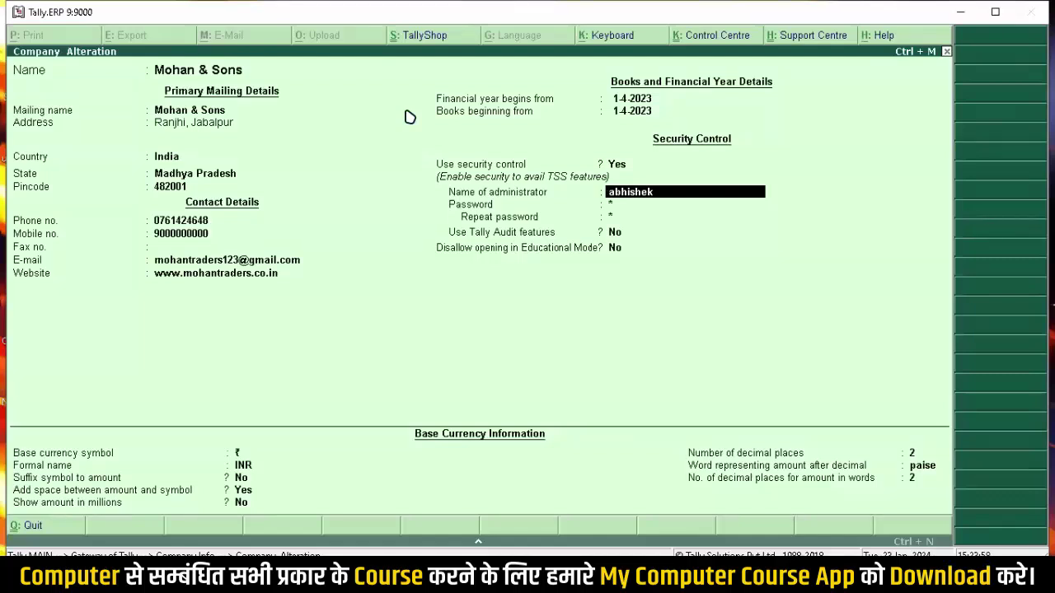
key(Up)
key(Up)
key(Up)
key(Up)
key(Up)
key(Up)
key(Up)
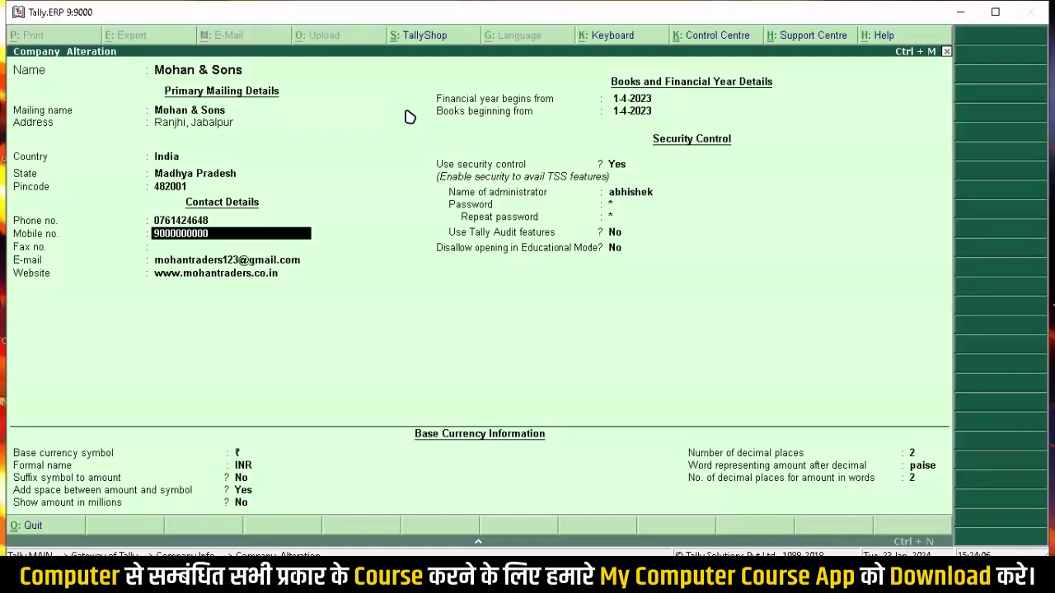
text(800000000)
key(Return)
key(Return)
key(Return)
key(Return)
key(Return)
key(Return)
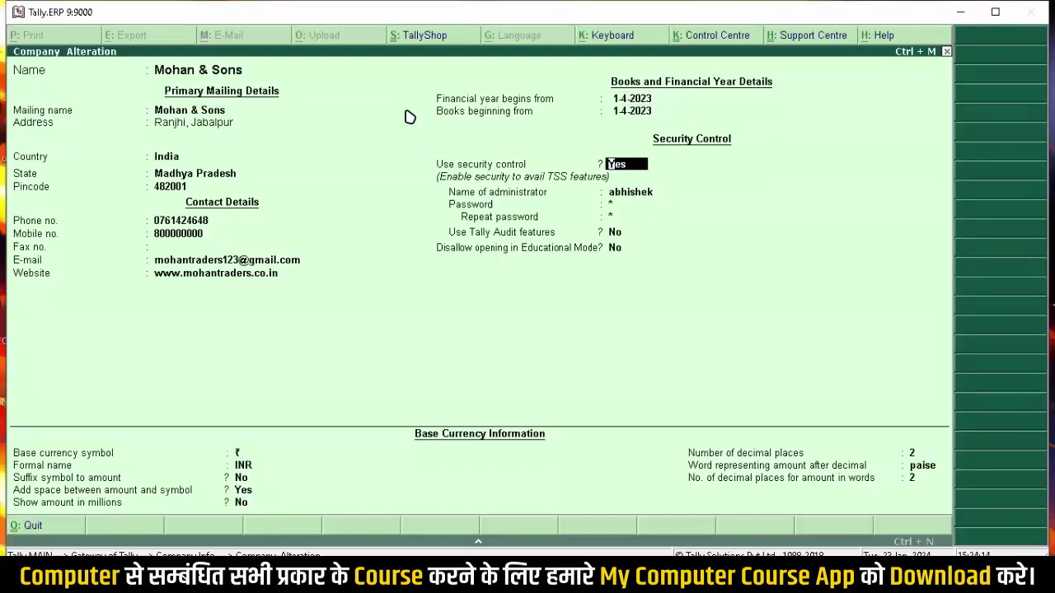
key(Return)
key(Return)
key(Return)
key(Return)
key(Return)
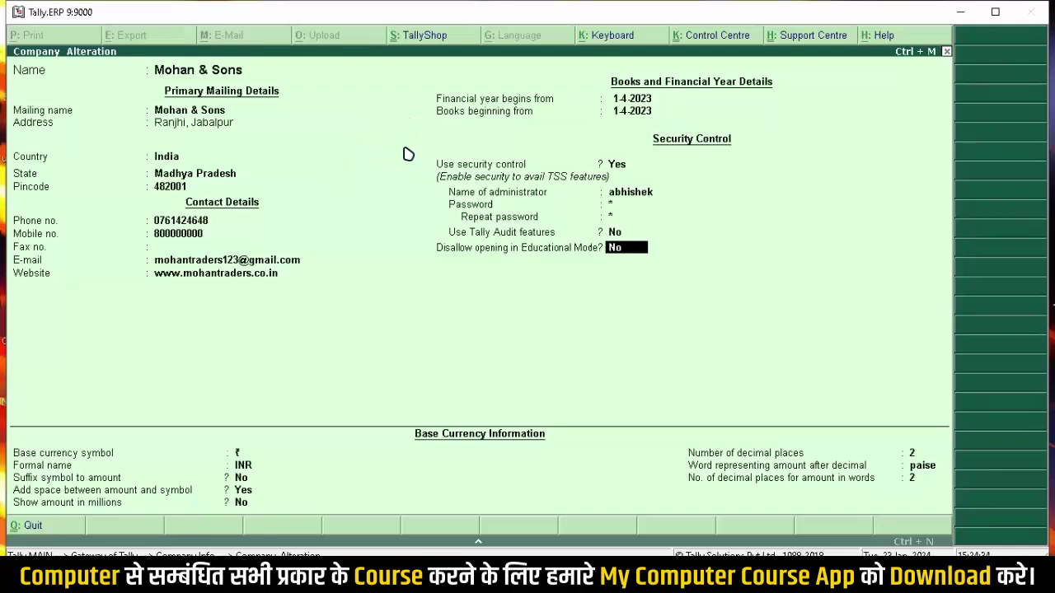
Step: Save the Mohan & Sons alteration and return to the Gateway of Tally
click(404, 150)
click(404, 150)
key(ctrl+a)
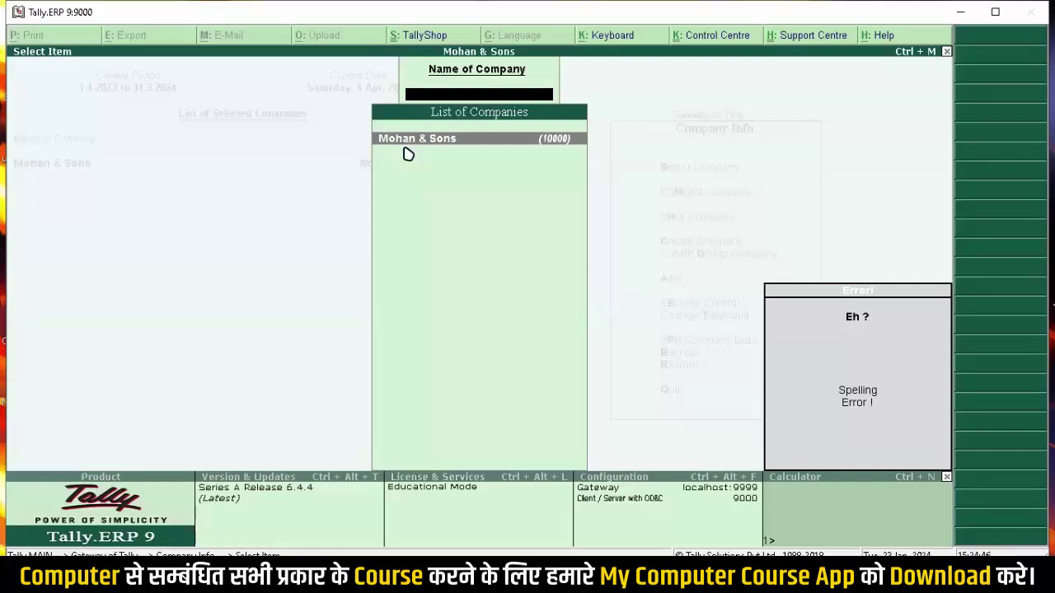
key(Escape)
key(Escape)
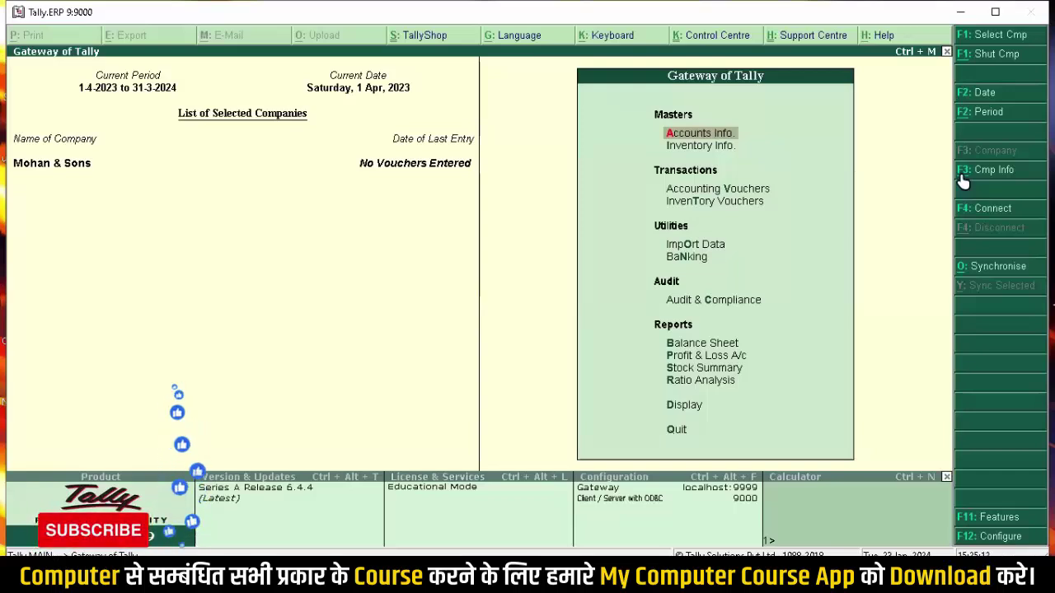
Step: Reopen Mohan & Sons' Company Alteration form for review, then close it unchanged
click(961, 172)
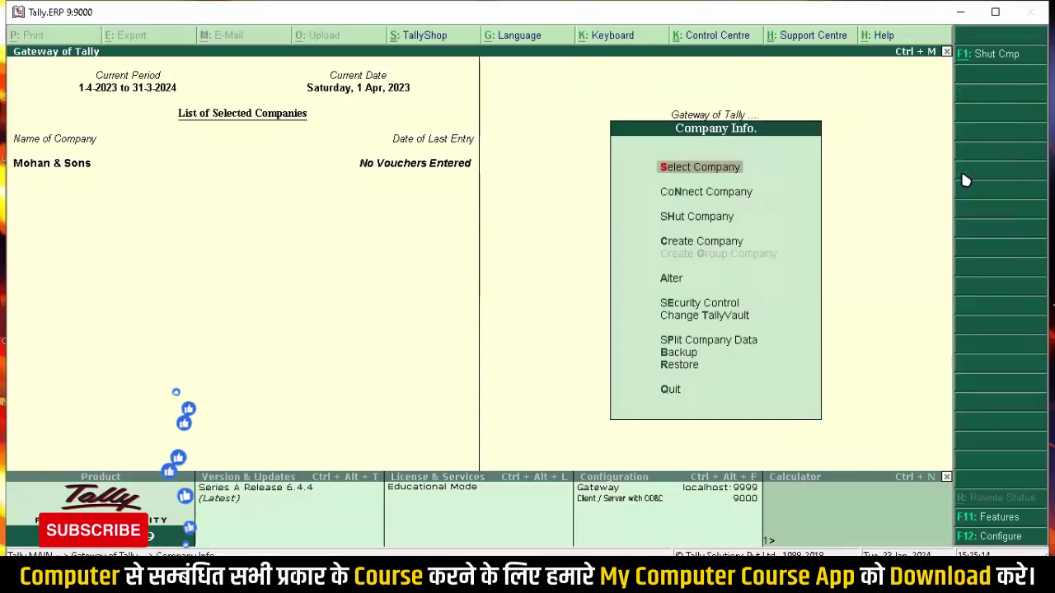
key(Down)
key(Down)
key(Down)
key(Down)
key(Down)
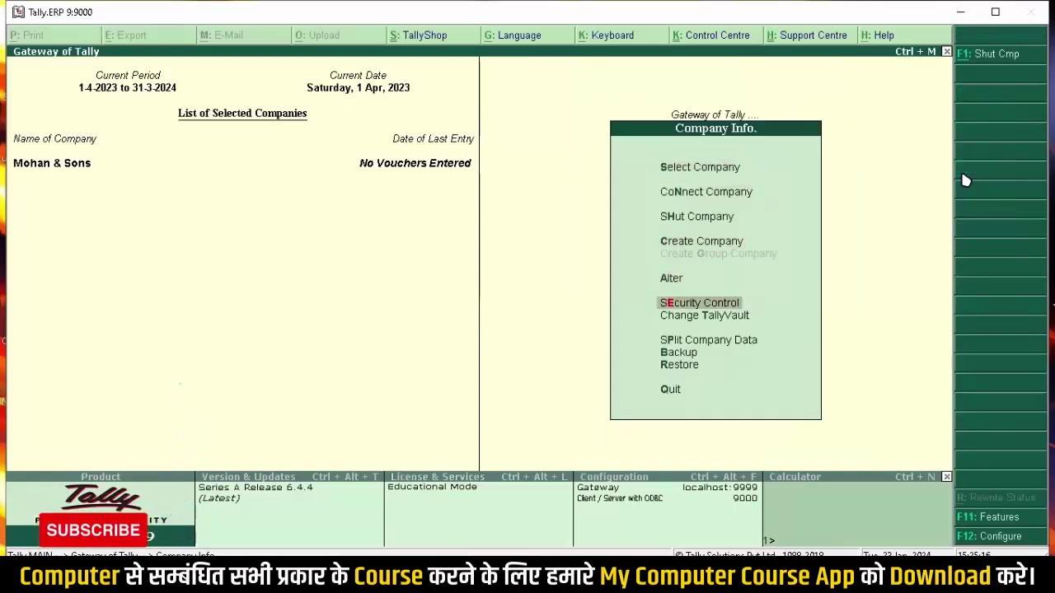
key(Up)
key(Return)
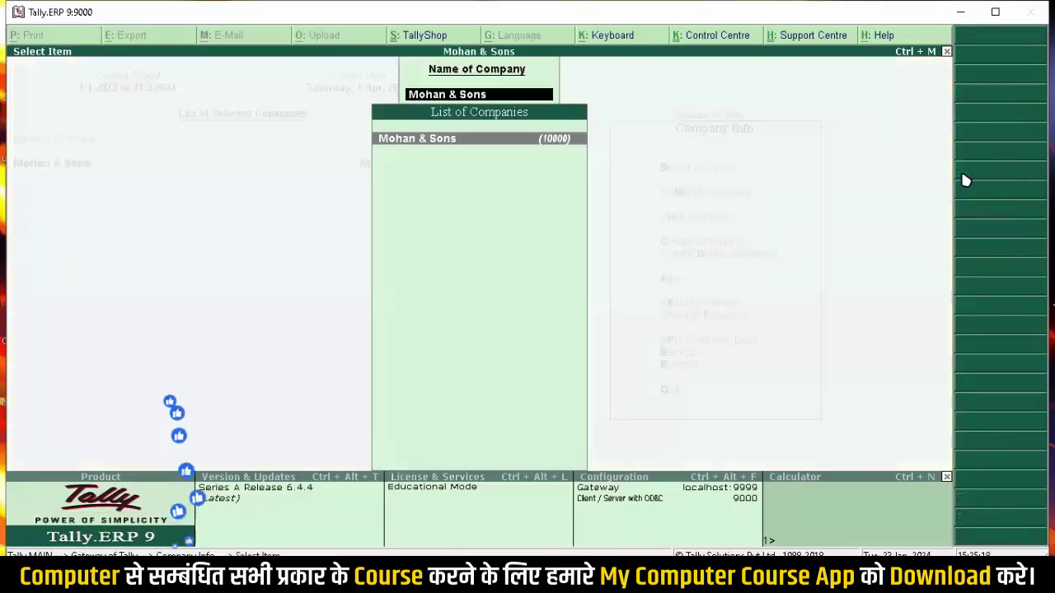
key(Return)
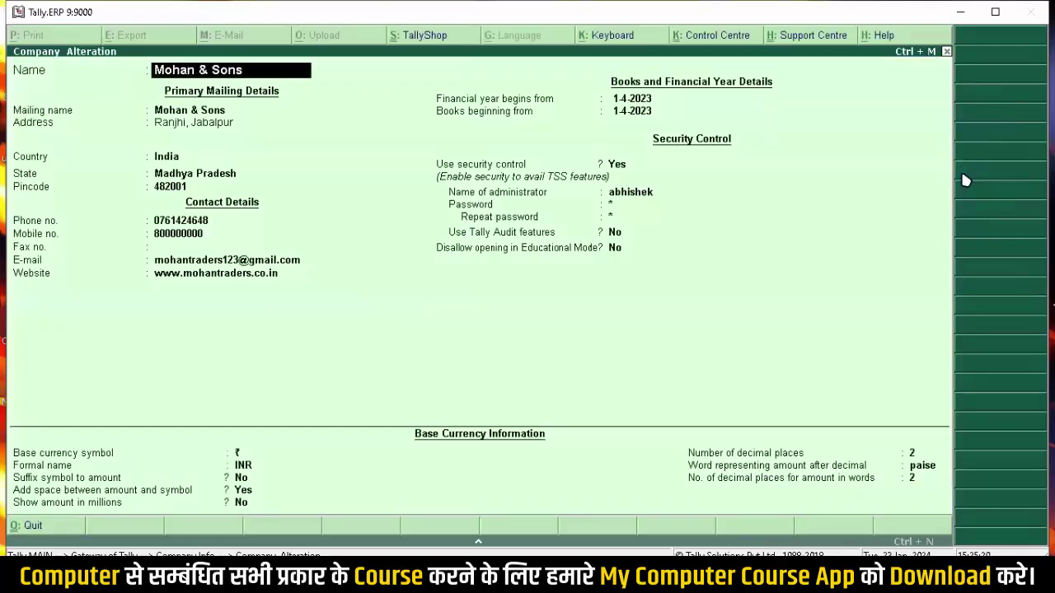
key(Escape)
Step: Leave the company list and shut Mohan & Sons with F1: Shut Cmp
key(Escape)
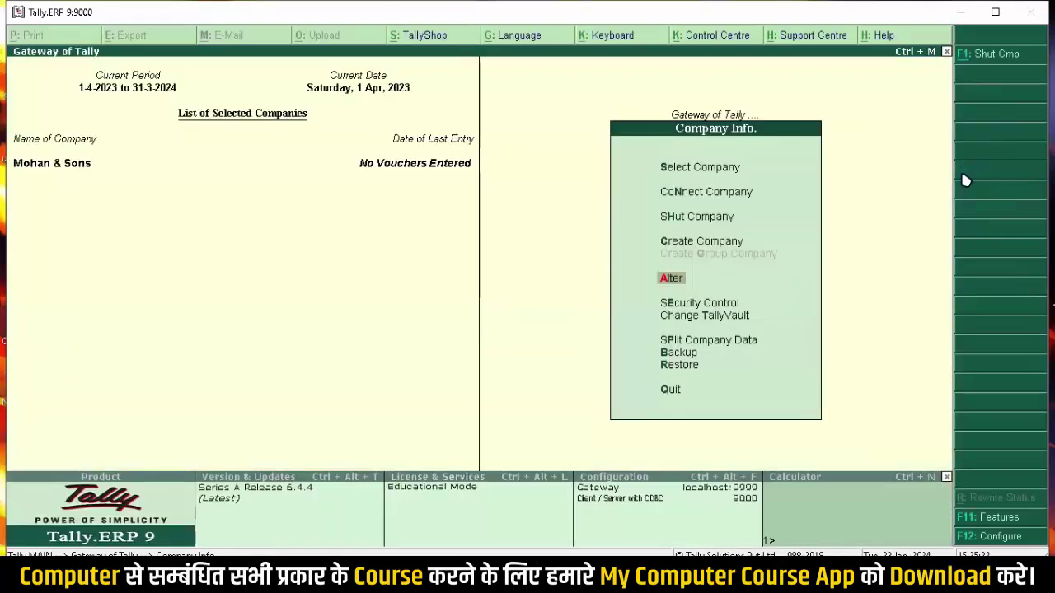
key(Escape)
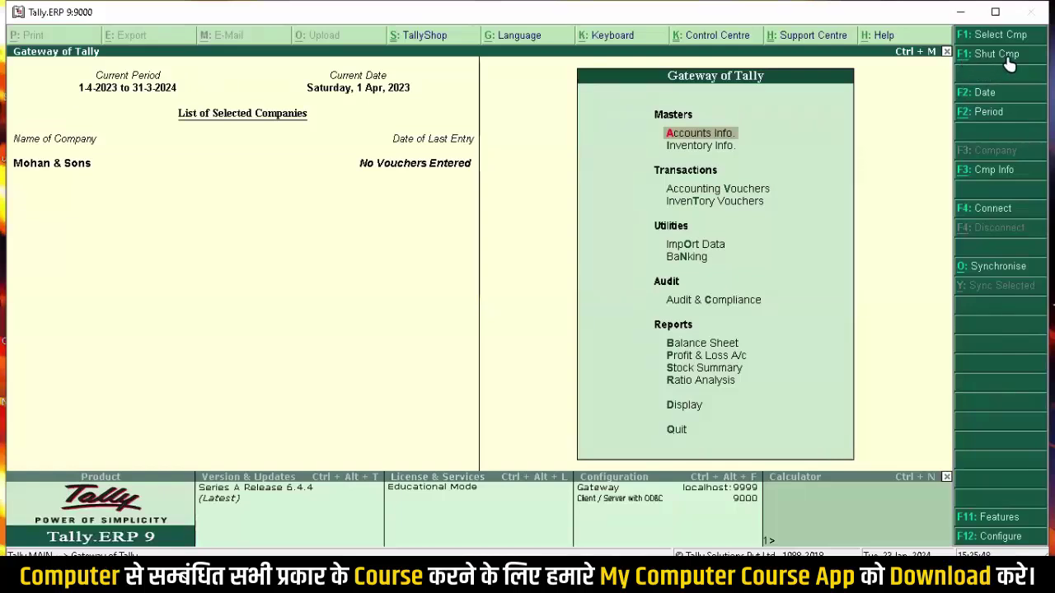
click(959, 62)
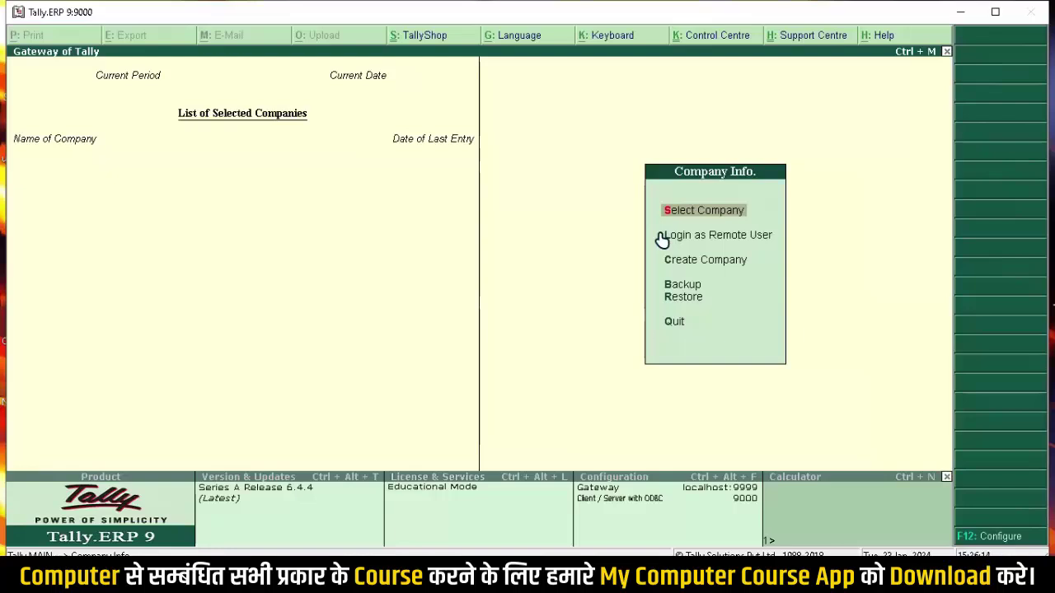
Step: Load the encrypted Mohan & Sons by entering its TallyVault password, then log in with user name and password
click(724, 247)
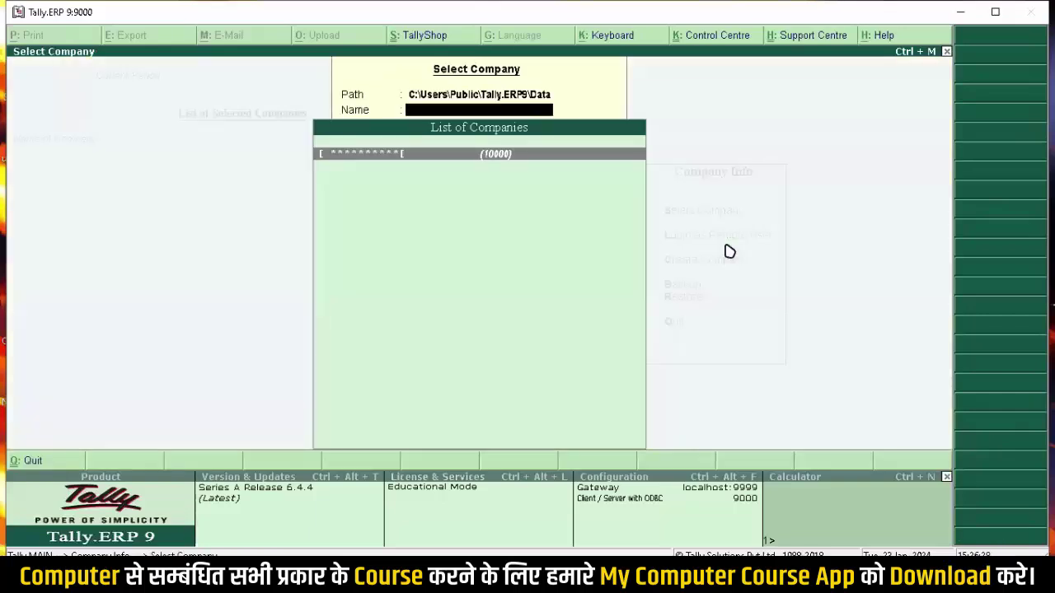
key(Return)
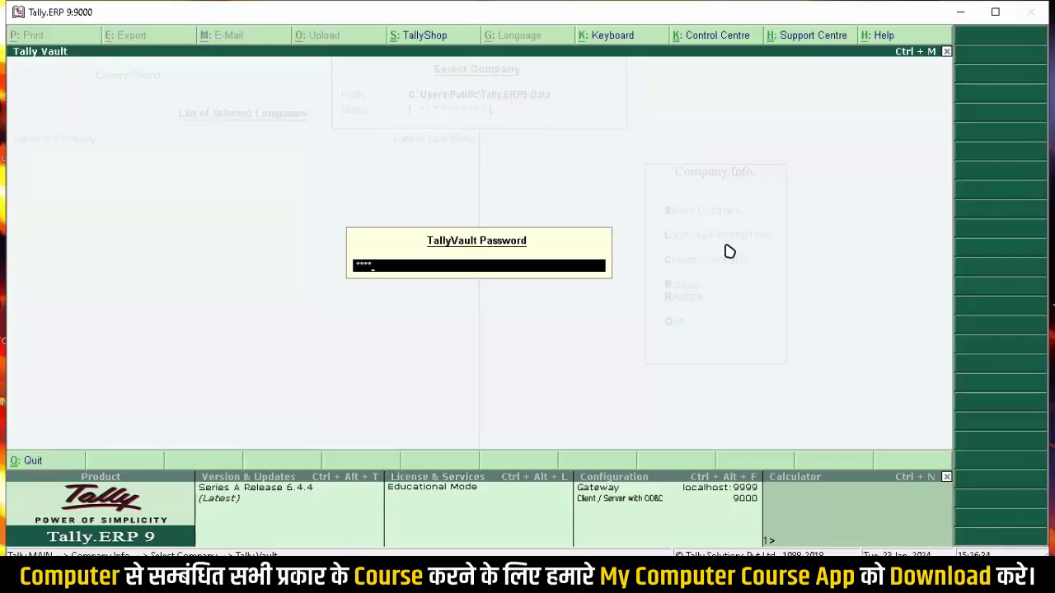
key(Return)
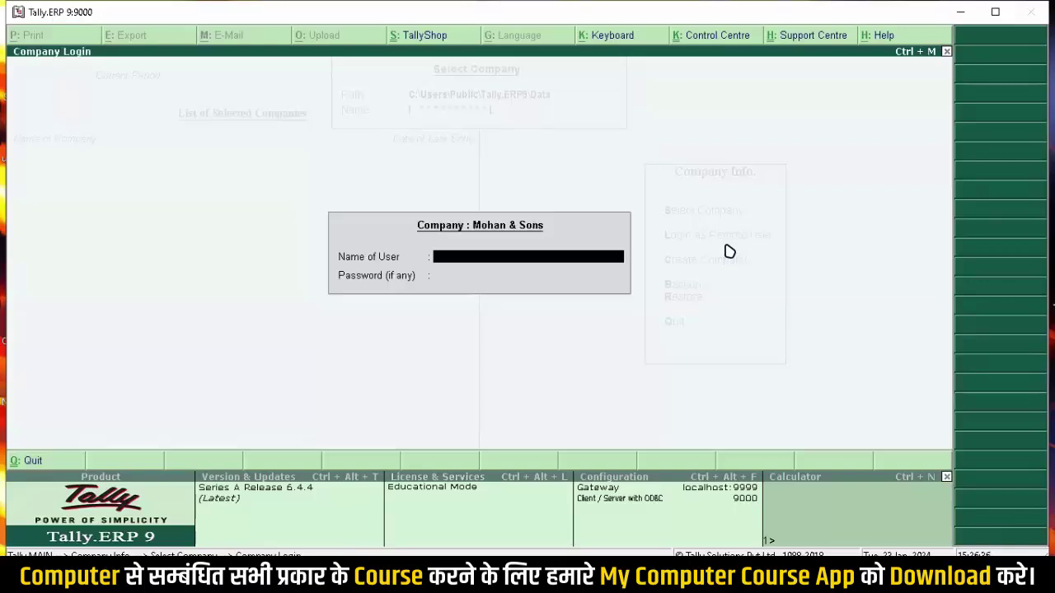
text(abhishek)
key(Return)
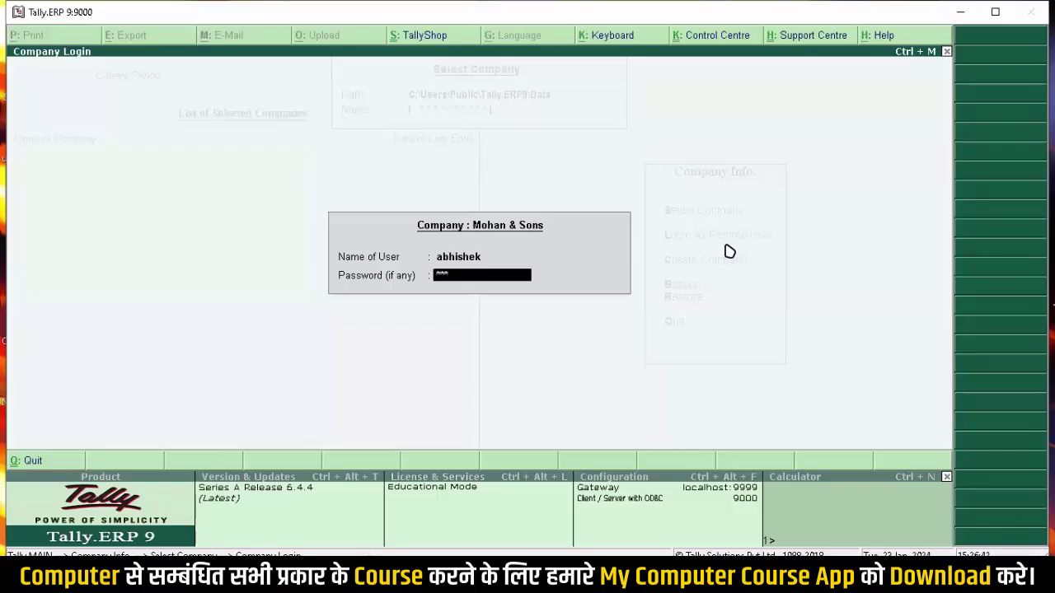
key(Return)
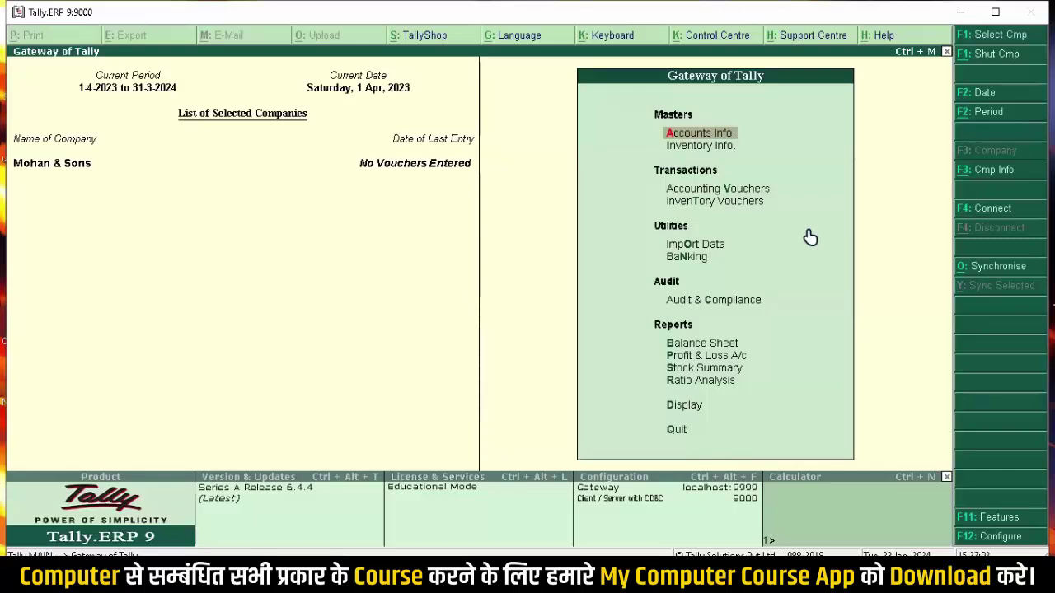
Step: Open the Company Alteration form for Mohan & Sons from F3: Cmp Info > Alter
click(989, 174)
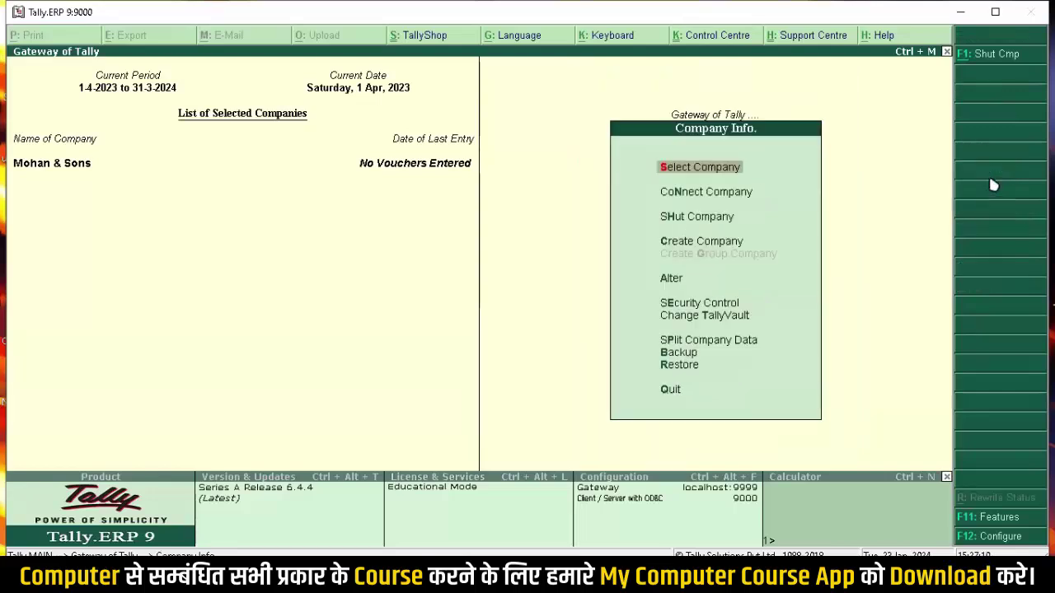
key(Down)
key(Down)
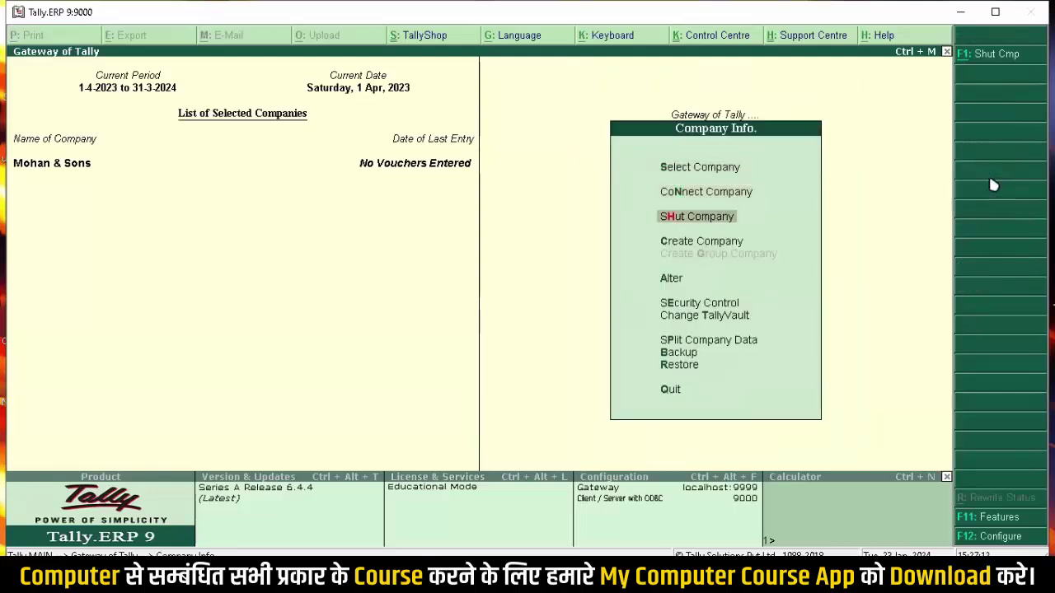
key(Down)
key(Down)
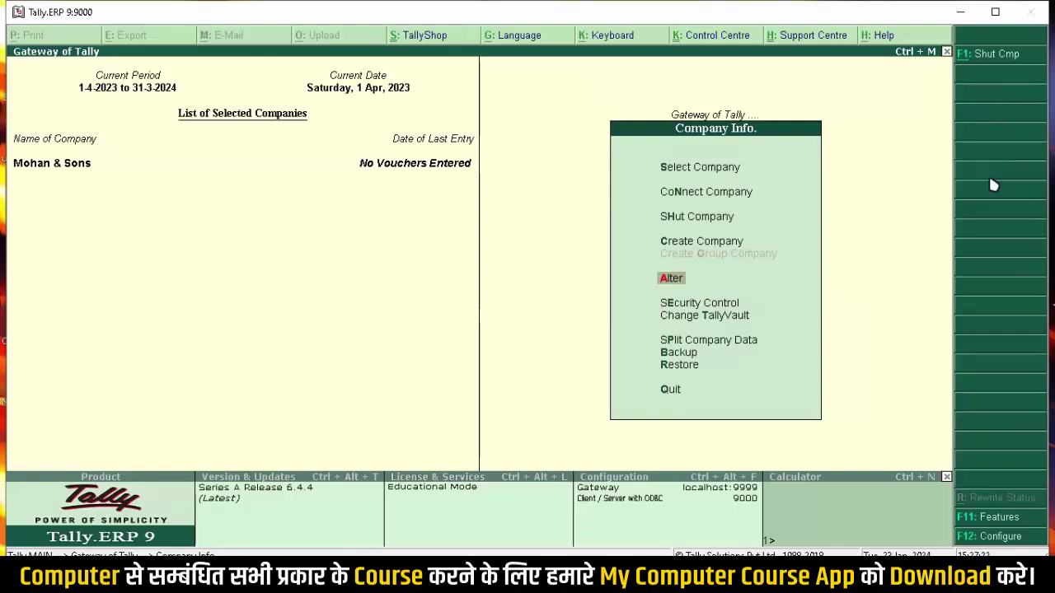
key(Return)
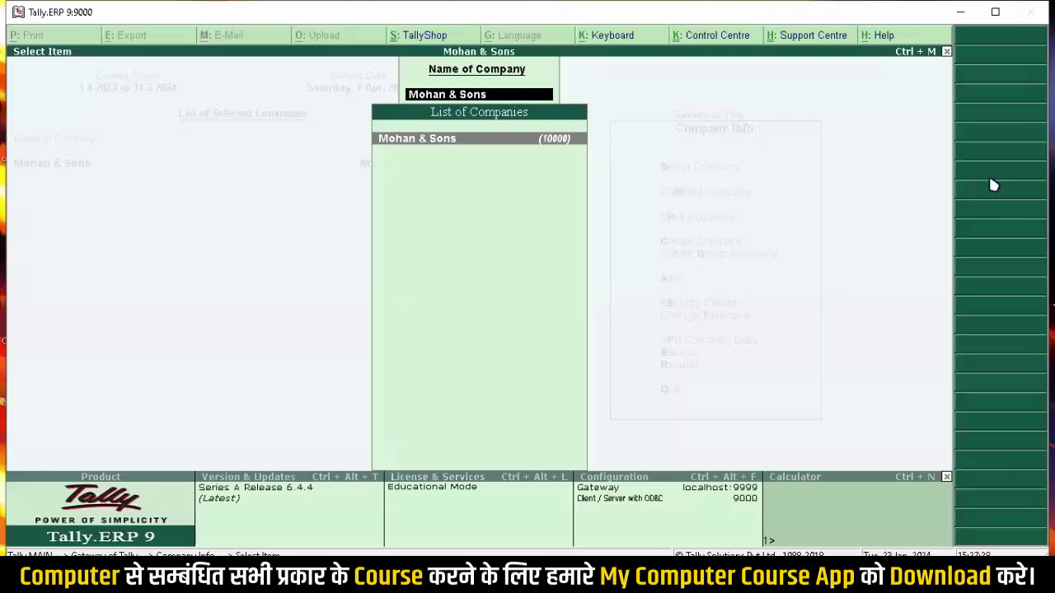
key(Return)
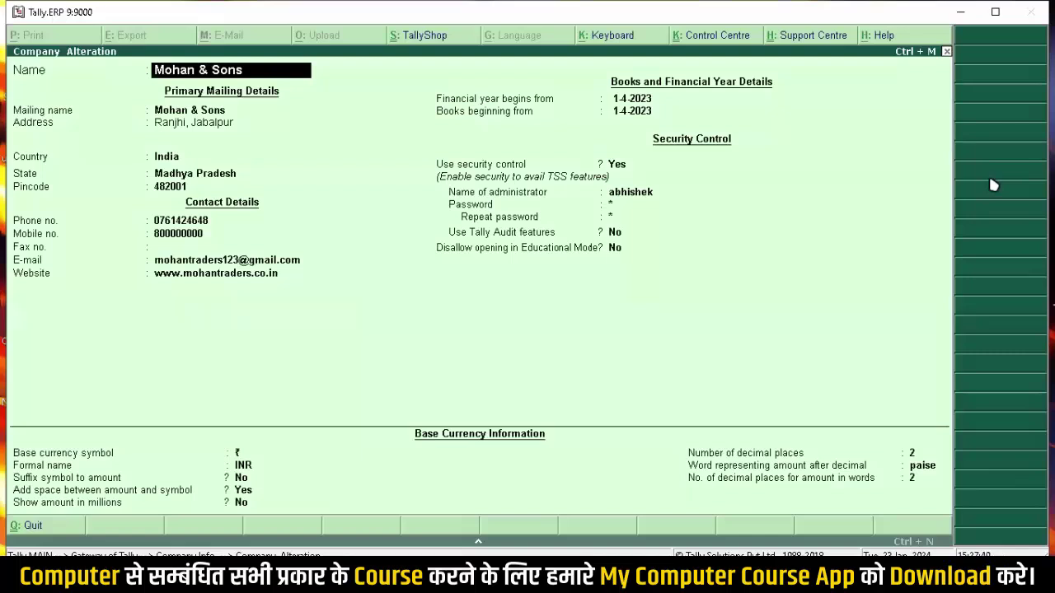
Step: Decline the Alt+D deletion of Mohan & Sons and quit the alteration form unsaved to Gateway of Tally
key(alt+d)
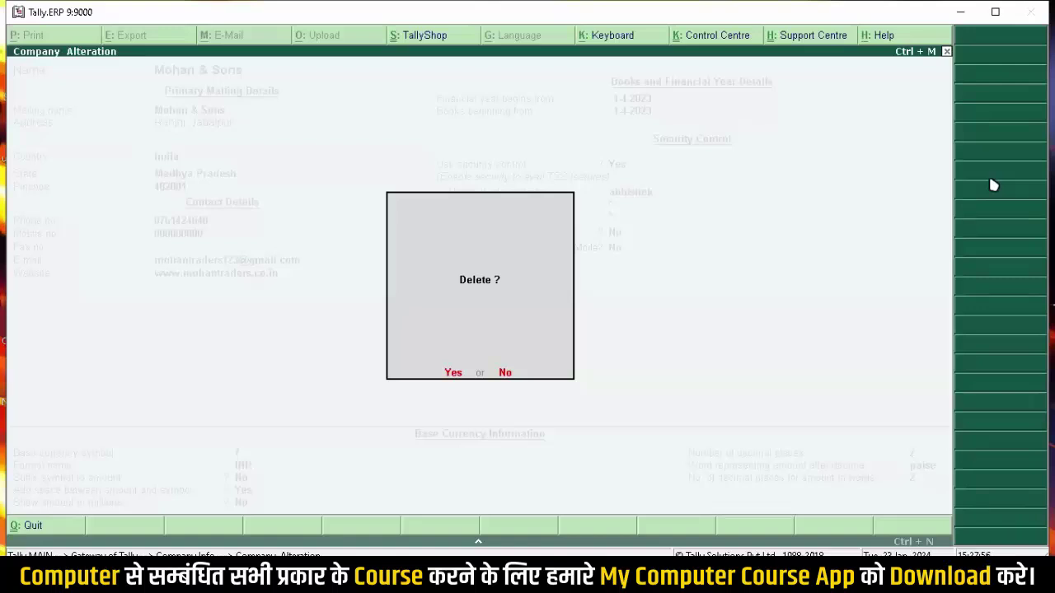
key(n)
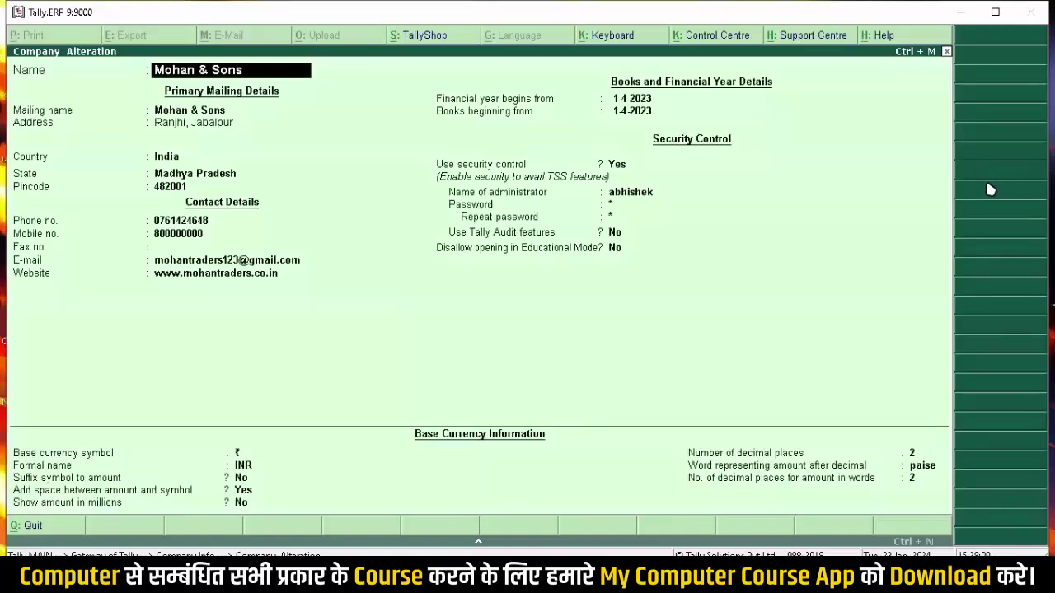
key(Escape)
key(y)
key(Escape)
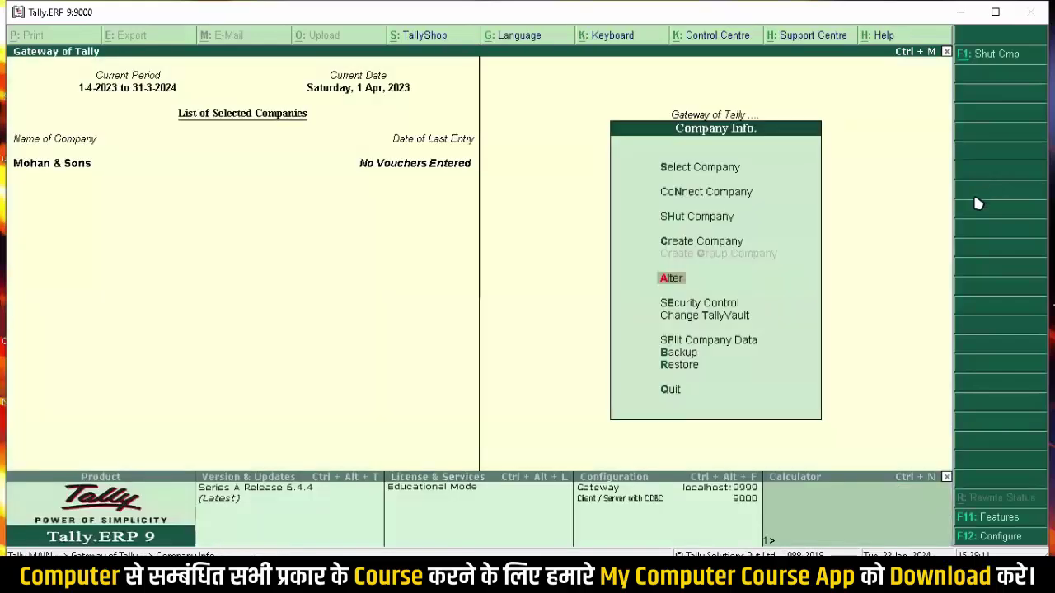
key(Escape)
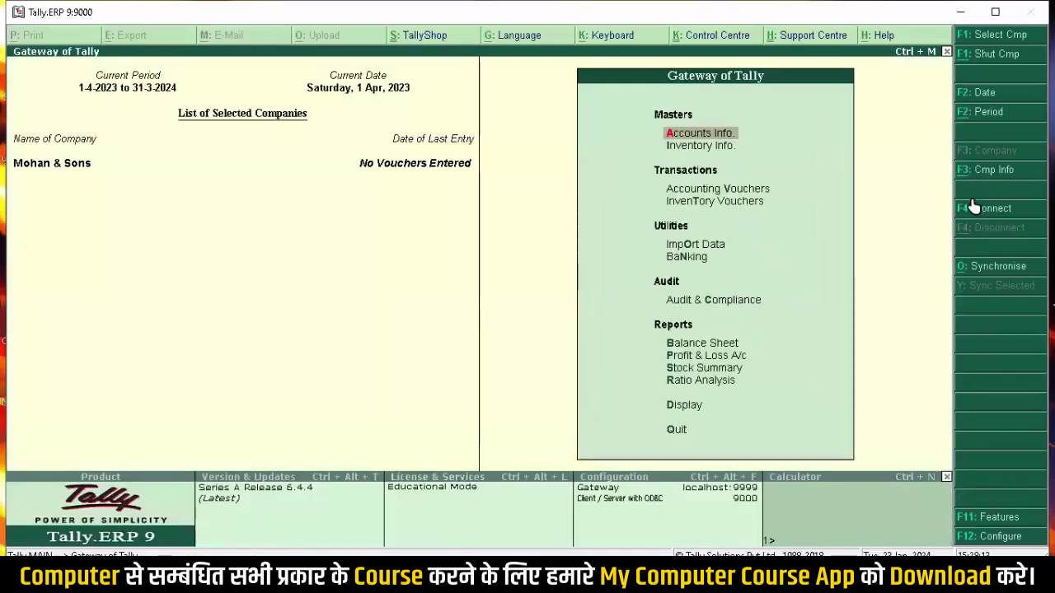